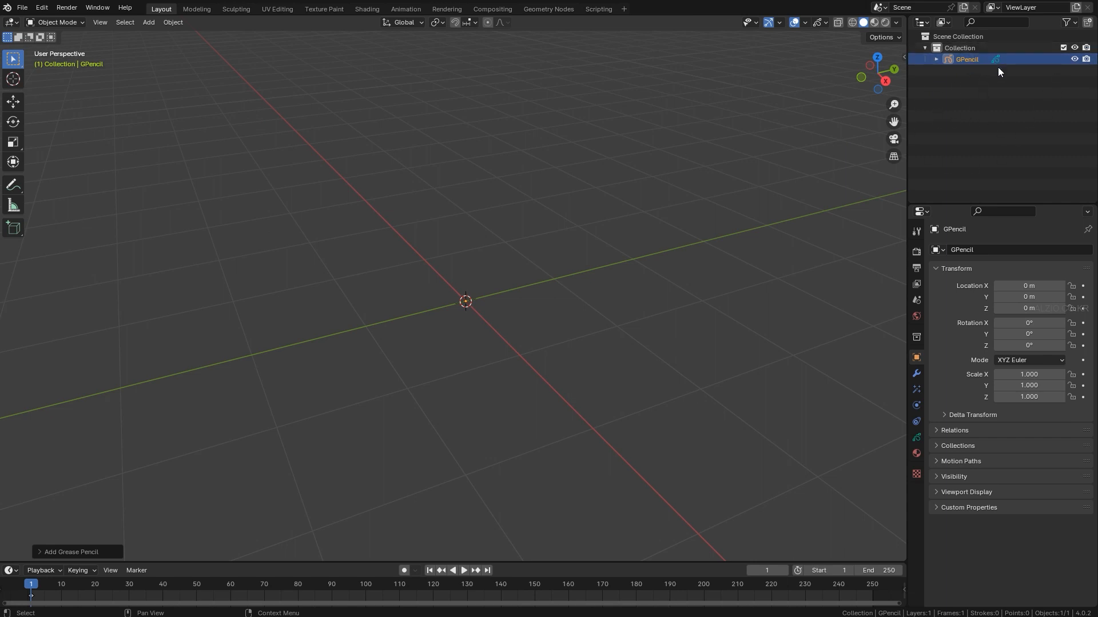
- Switch the GPencil object from Object Mode to Draw Mode
middle_click_drag(473, 325, 465, 297)
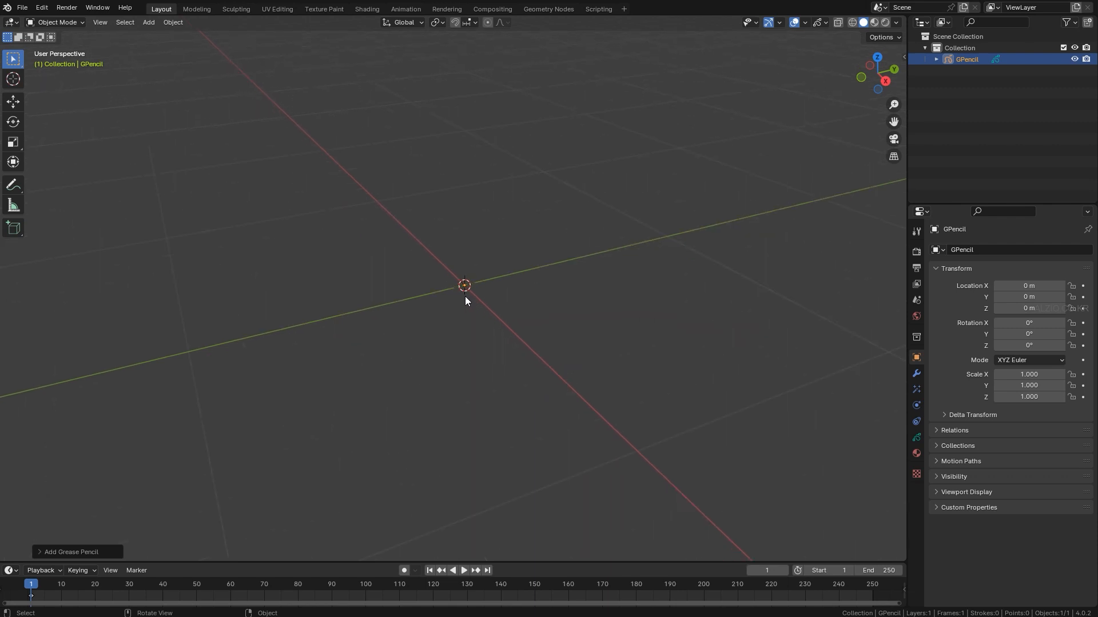
left_click(489, 289)
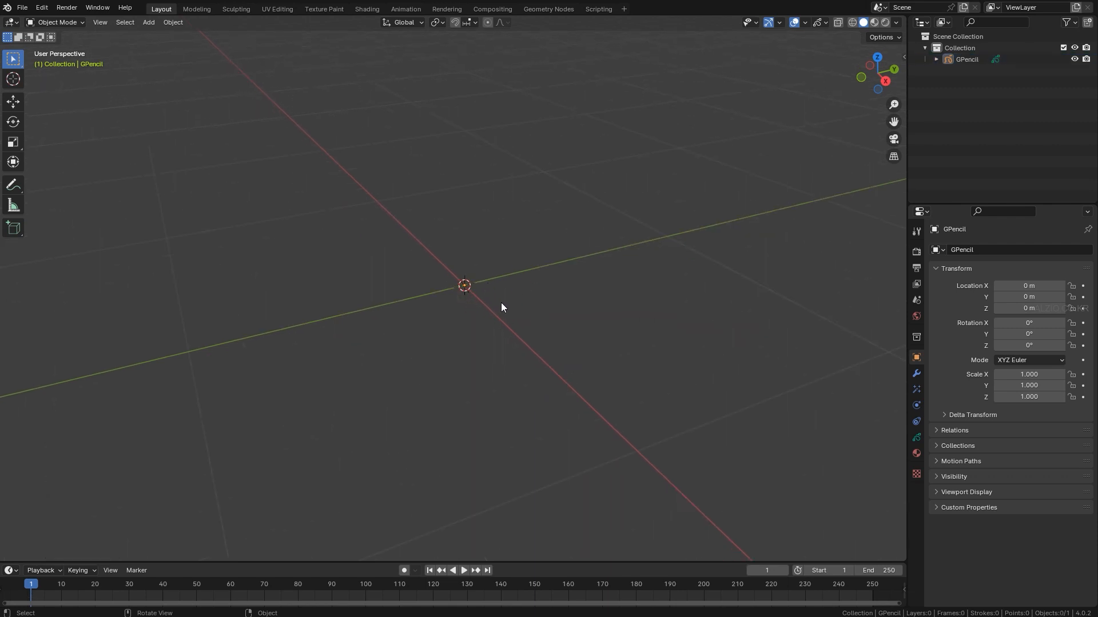
middle_click_drag(499, 309, 472, 318)
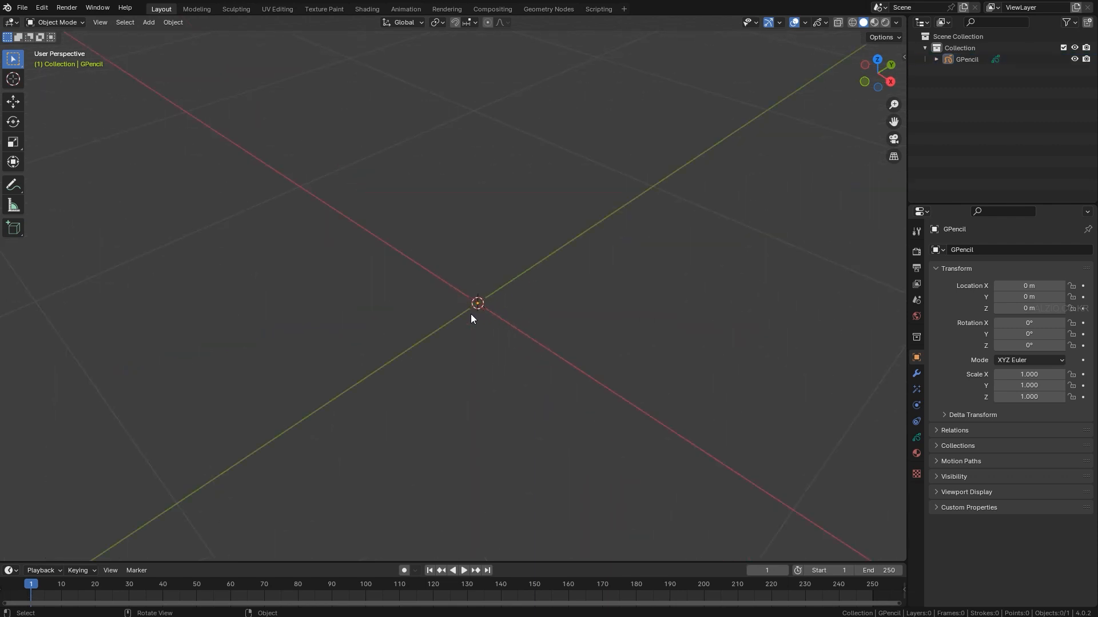
key("ctrl+Tab")
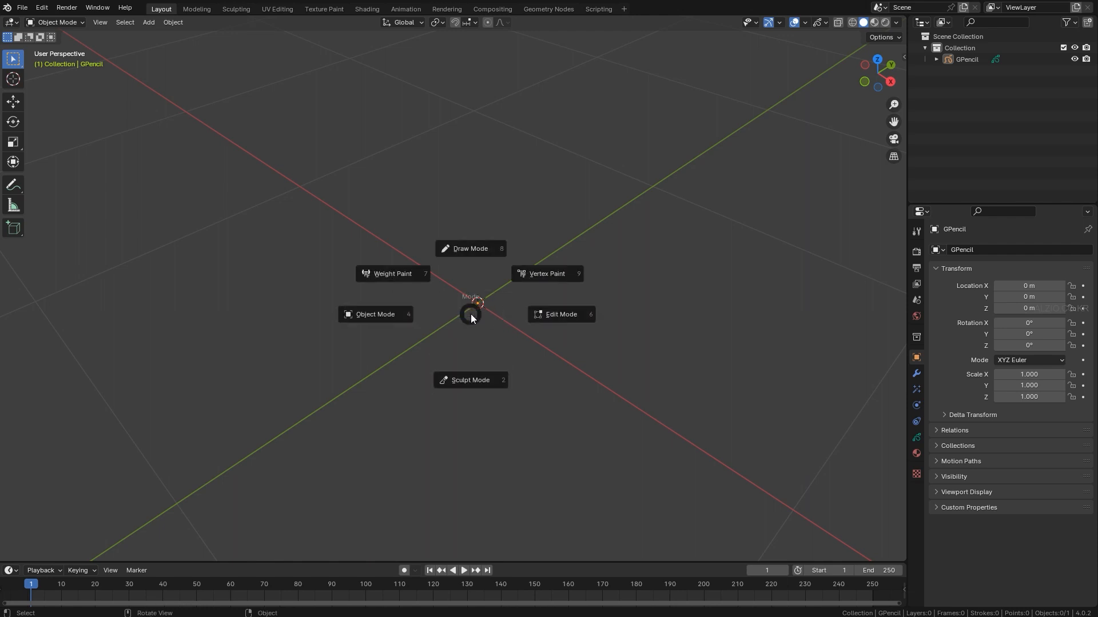
left_click(467, 252)
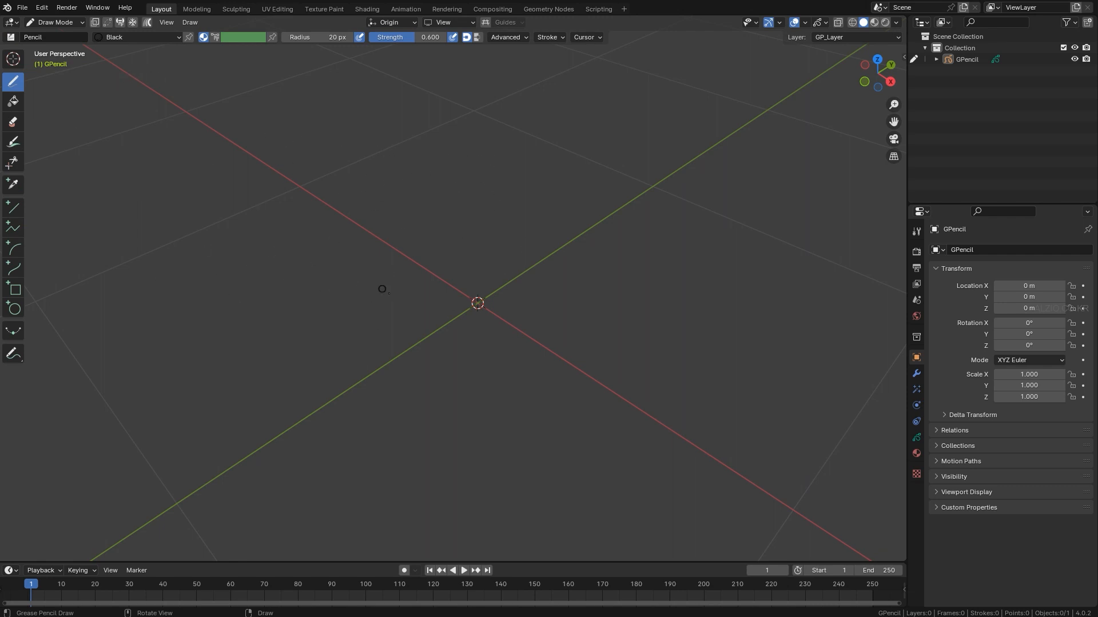
- Return the GPencil object to Object Mode and re-enter Draw Mode
left_click(81, 21)
left_click(67, 35)
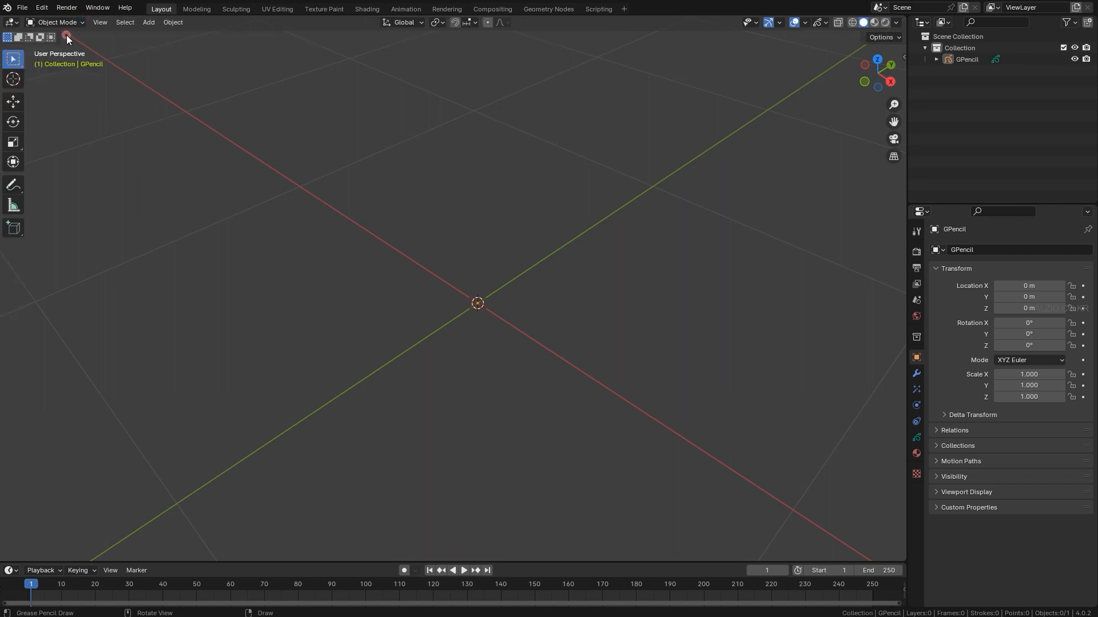
left_click(78, 23)
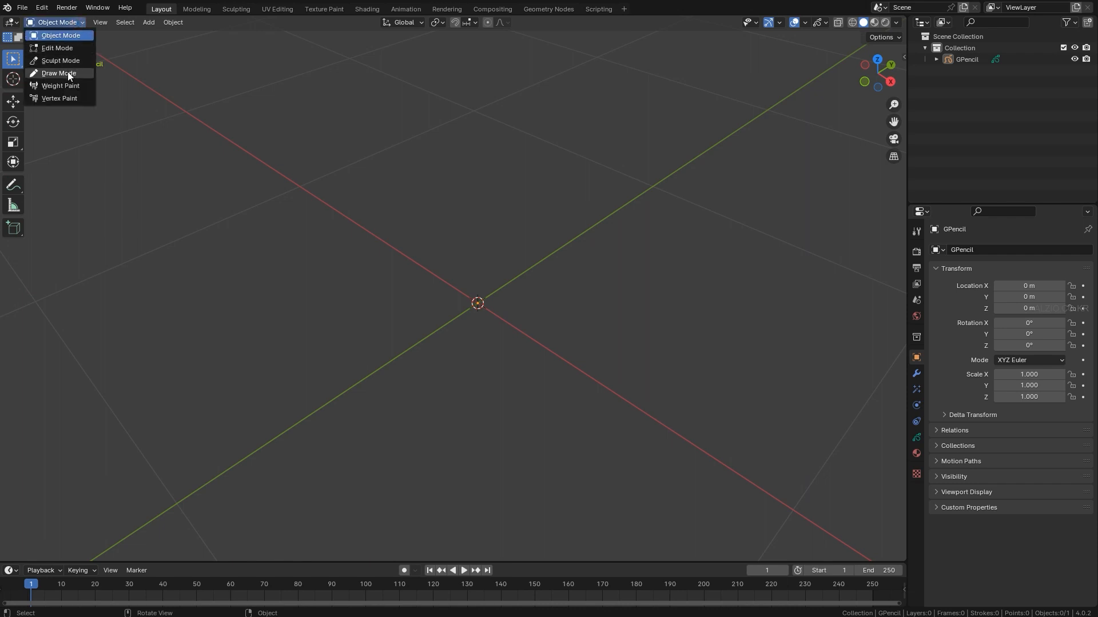
left_click(67, 72)
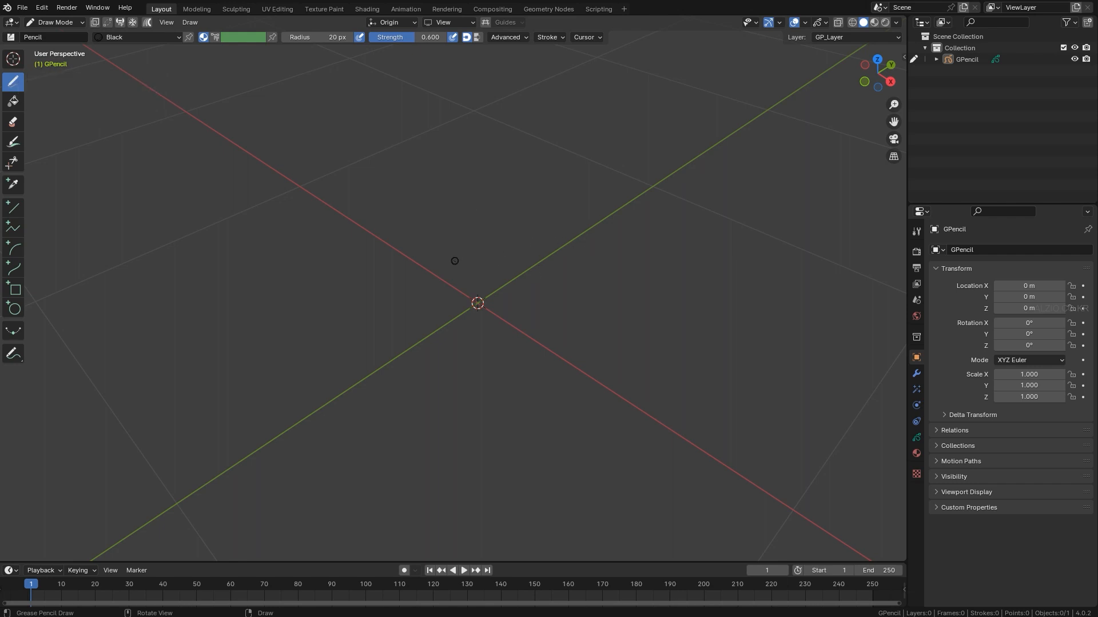
- Try out the Pencil brush with a looping freehand stroke above the origin, and undo it
mouse_move(441, 265)
left_mouse_down()
mouse_move(553, 266)
mouse_move(536, 260)
mouse_move(617, 312)
mouse_move(694, 247)
mouse_move(669, 241)
mouse_move(586, 172)
mouse_move(697, 130)
mouse_move(769, 184)
left_mouse_up()
middle_click_drag(553, 241, 581, 233)
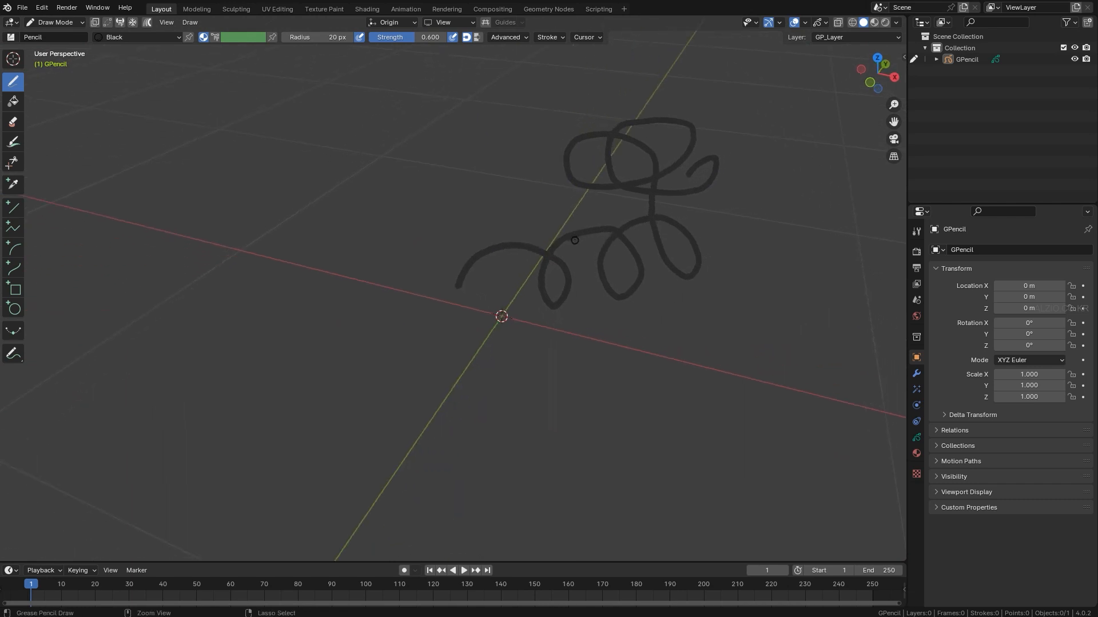
key("ctrl+z")
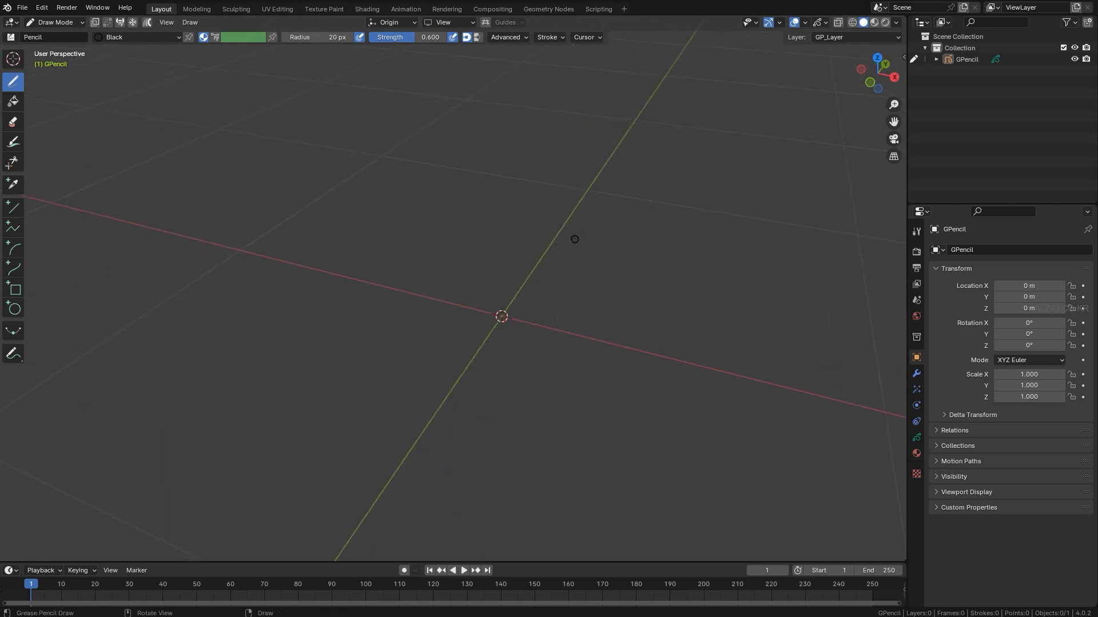
- Add a Mirror modifier to the GPencil object
middle_click_drag(575, 238, 591, 272)
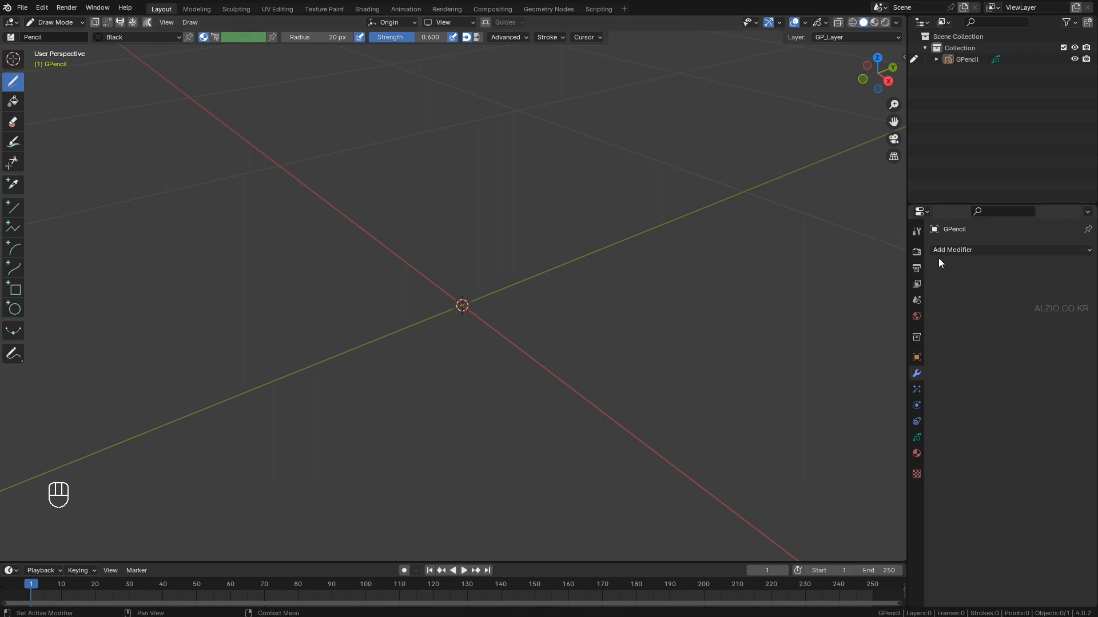
left_click(974, 248)
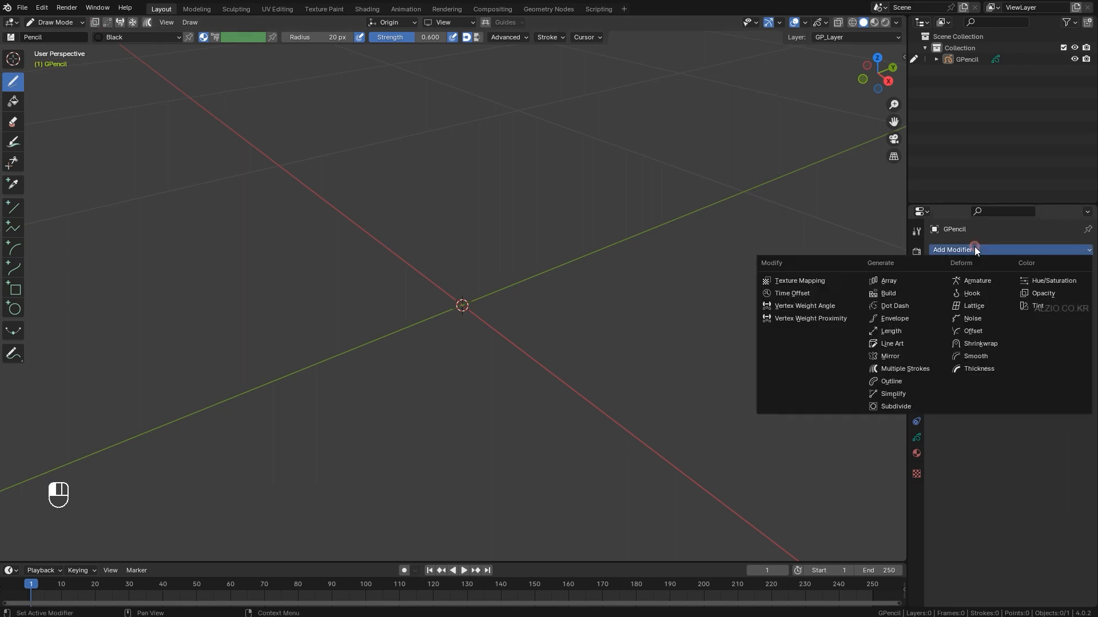
left_click(890, 357)
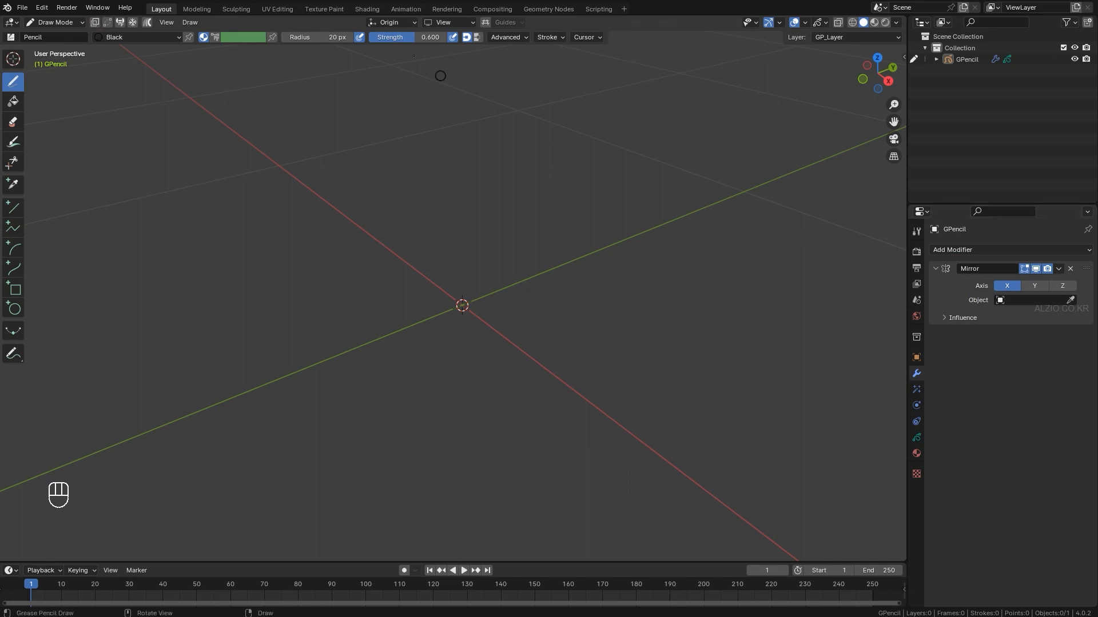
- Set the stroke placement to 3D Cursor, keeping the drawing plane on View
left_click(399, 23)
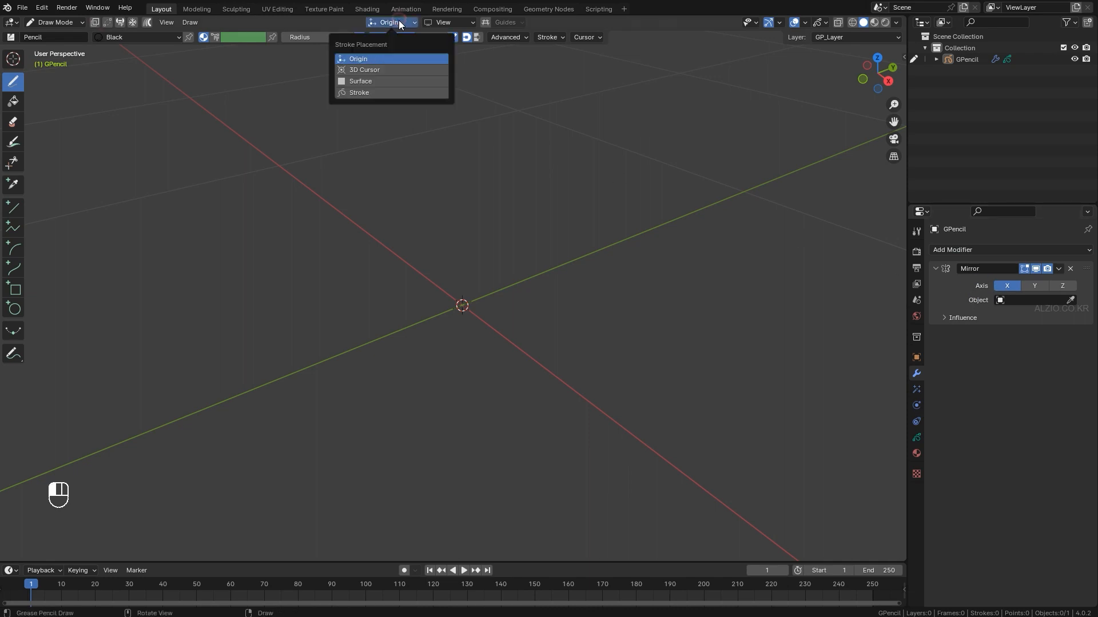
left_click(364, 70)
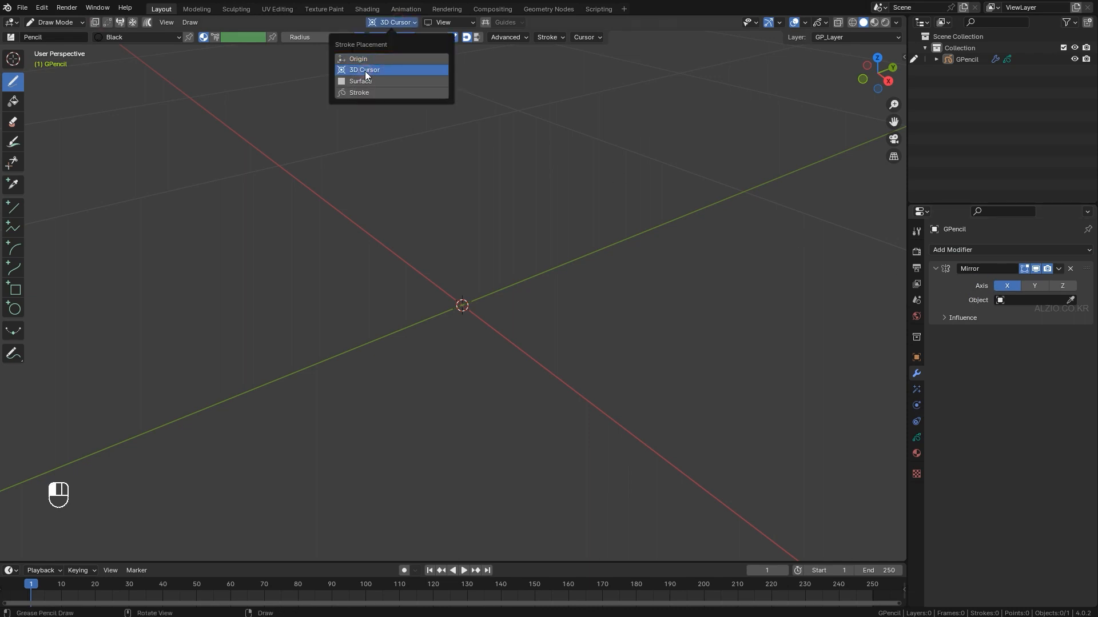
left_click(464, 22)
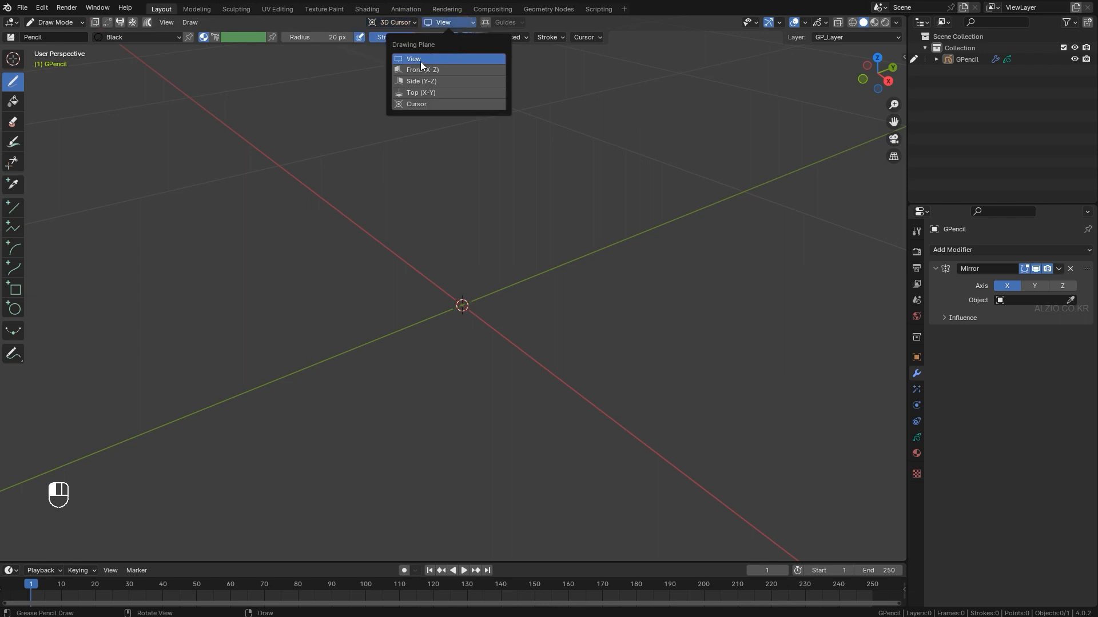
- Try a looping freehand stroke near the origin with the X mirror active, inspect its reflection, and undo it
middle_click_drag(471, 239, 362, 252)
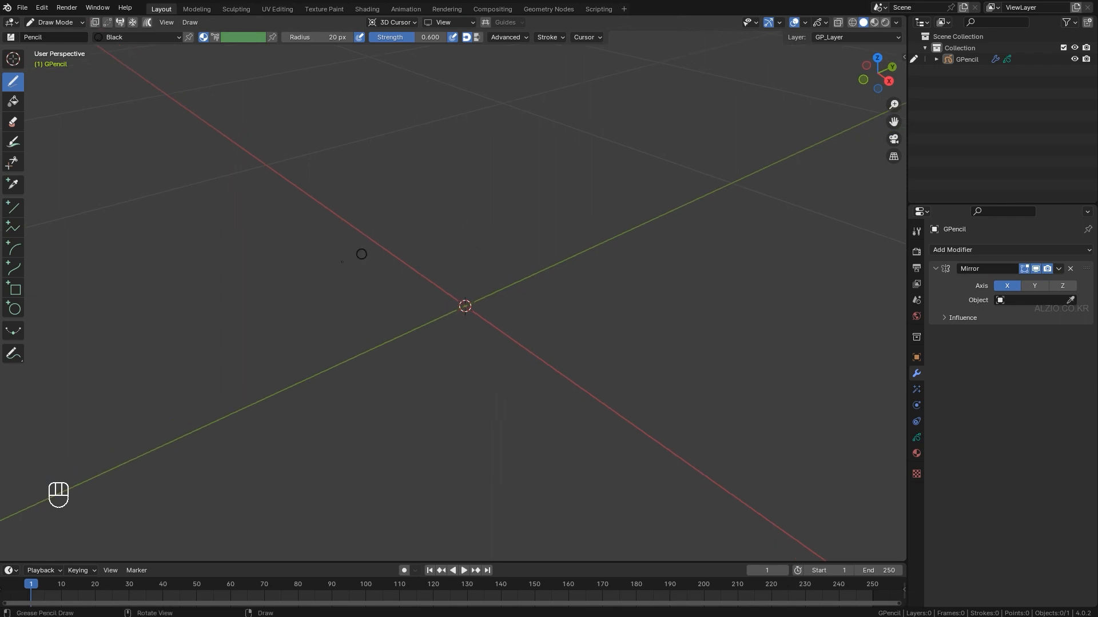
mouse_move(329, 282)
left_mouse_down()
mouse_move(361, 191)
mouse_move(392, 257)
mouse_move(461, 200)
mouse_move(458, 240)
mouse_move(565, 257)
left_mouse_up()
middle_click_drag(564, 257, 402, 292)
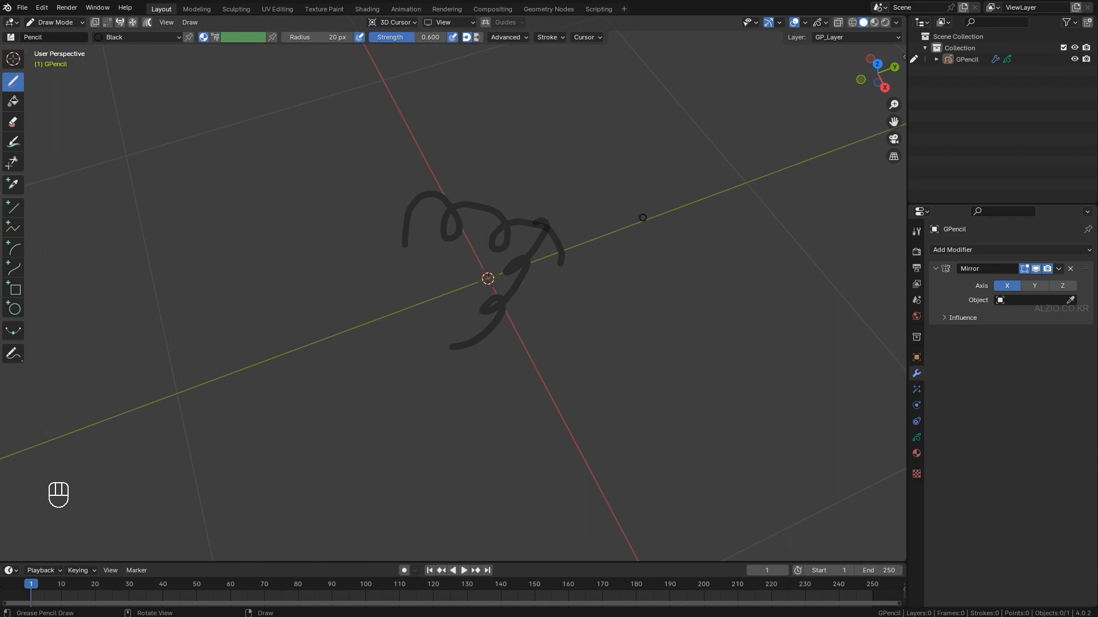
middle_click_drag(475, 261, 439, 223)
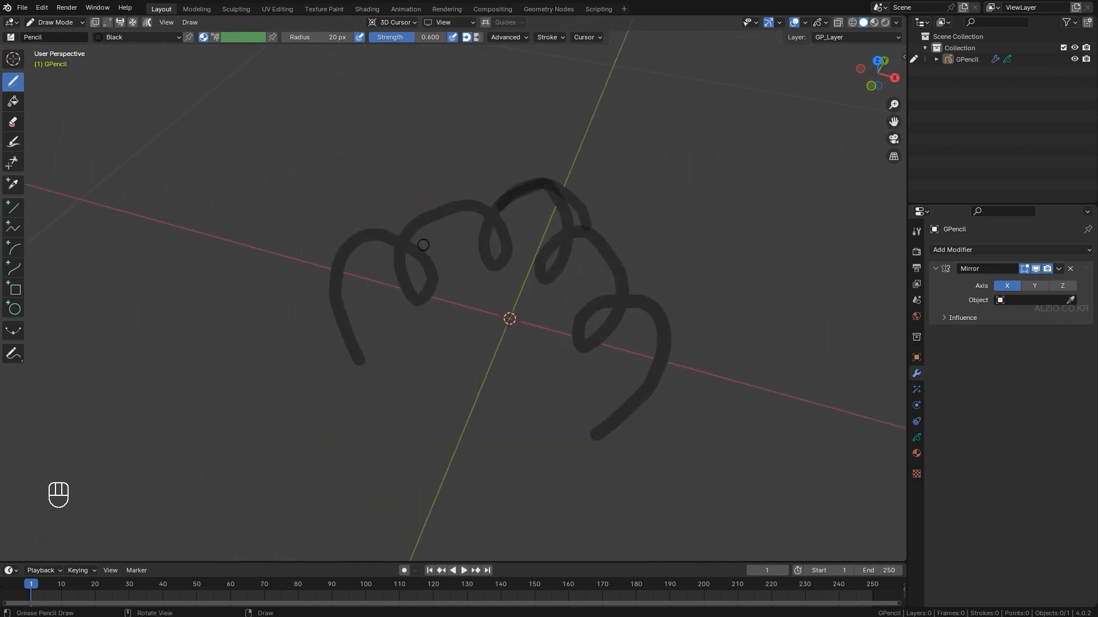
mouse_move(489, 258)
middle_mouse_down()
mouse_move(488, 270)
mouse_move(372, 284)
middle_mouse_up()
key("ctrl+z")
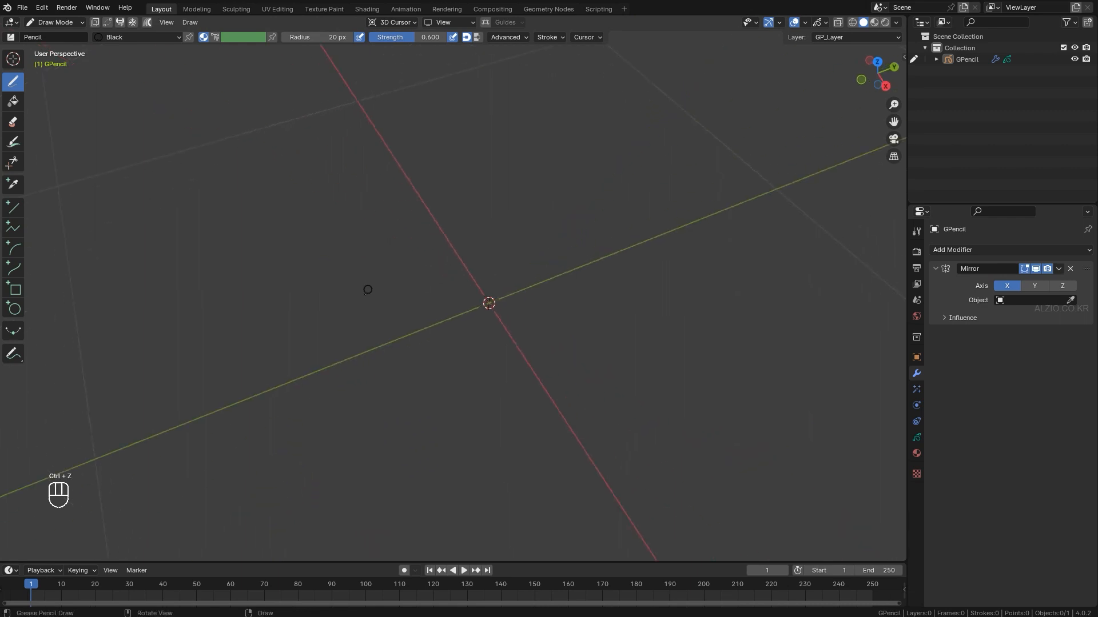
- Draw a curved stem with leaf outlines along it around the origin, using freehand Pencil strokes from changing view angles
mouse_move(347, 331)
left_mouse_down()
mouse_move(365, 253)
mouse_move(526, 197)
mouse_move(600, 238)
mouse_move(641, 234)
left_mouse_up()
middle_click_drag(539, 229, 591, 215)
mouse_move(537, 214)
left_mouse_down()
mouse_move(450, 188)
mouse_move(356, 216)
mouse_move(455, 226)
left_mouse_up()
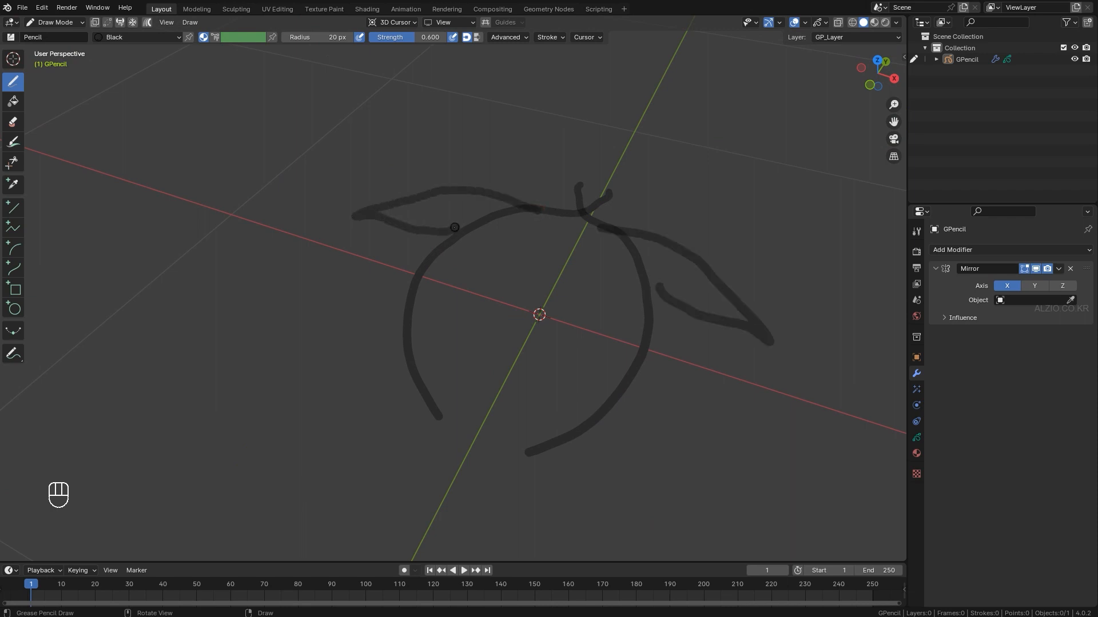
middle_click_drag(456, 226, 438, 240)
mouse_move(439, 240)
left_mouse_down()
mouse_move(343, 266)
mouse_move(366, 278)
mouse_move(423, 250)
left_mouse_up()
mouse_move(386, 309)
left_mouse_down()
mouse_move(311, 376)
mouse_move(372, 352)
mouse_move(379, 337)
left_mouse_up()
- Set the drawing plane to Front (X-Z) and draw a large closed freehand outline beside the origin, over the leaves
middle_click_drag(379, 337, 394, 178)
left_click(446, 23)
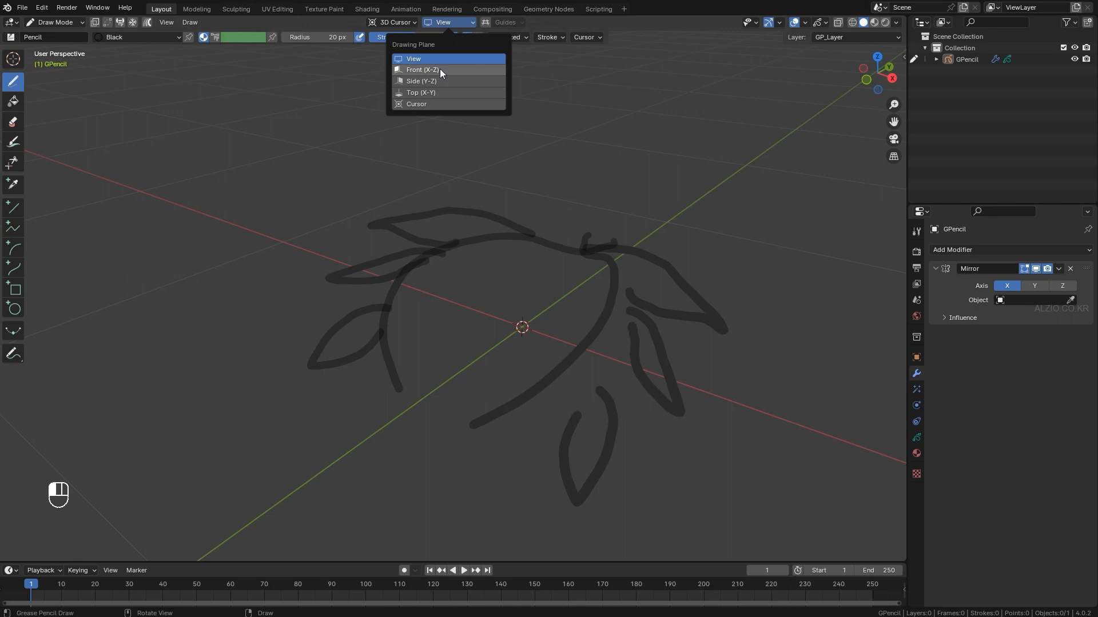
left_click(421, 70)
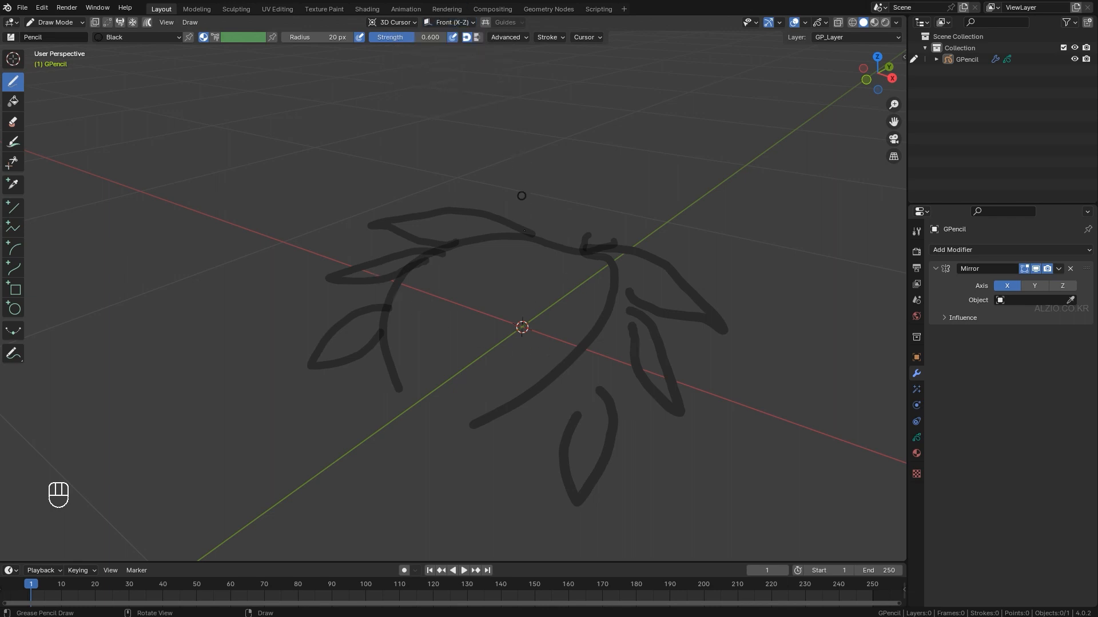
middle_click_drag(511, 343, 500, 309)
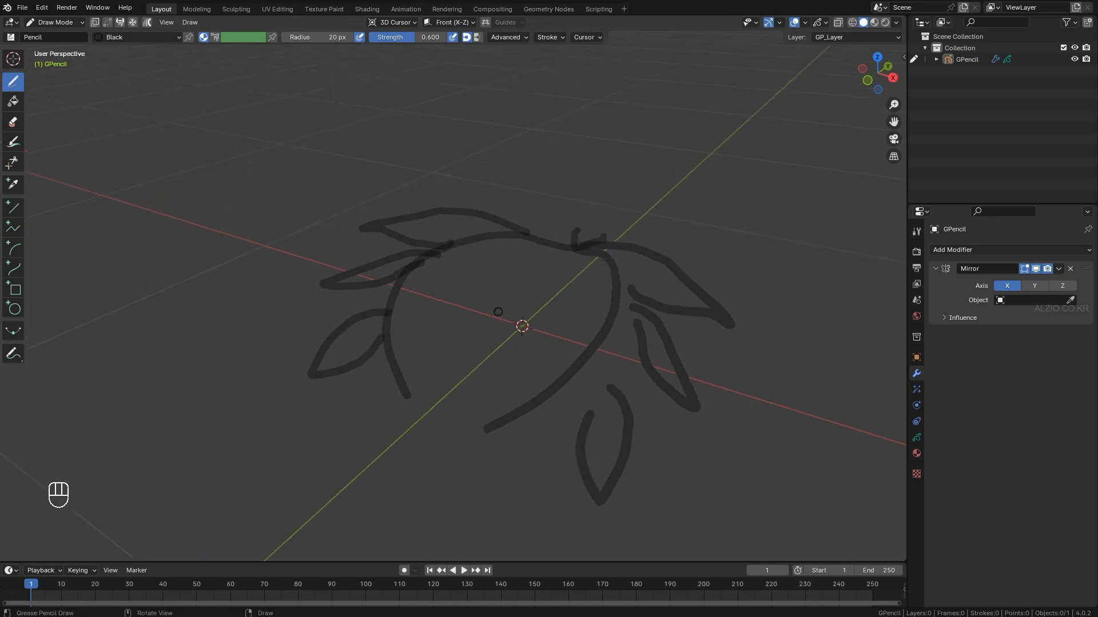
mouse_move(492, 313)
left_mouse_down()
mouse_move(487, 173)
mouse_move(350, 175)
mouse_move(243, 309)
mouse_move(336, 383)
mouse_move(492, 318)
left_mouse_up()
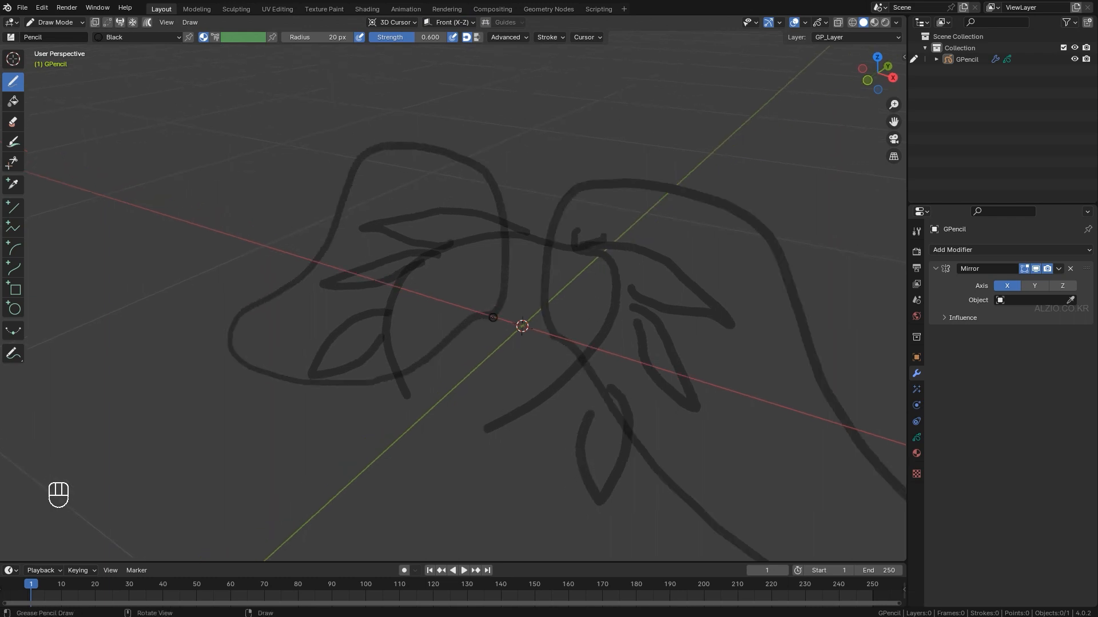
middle_click_drag(447, 317, 454, 180)
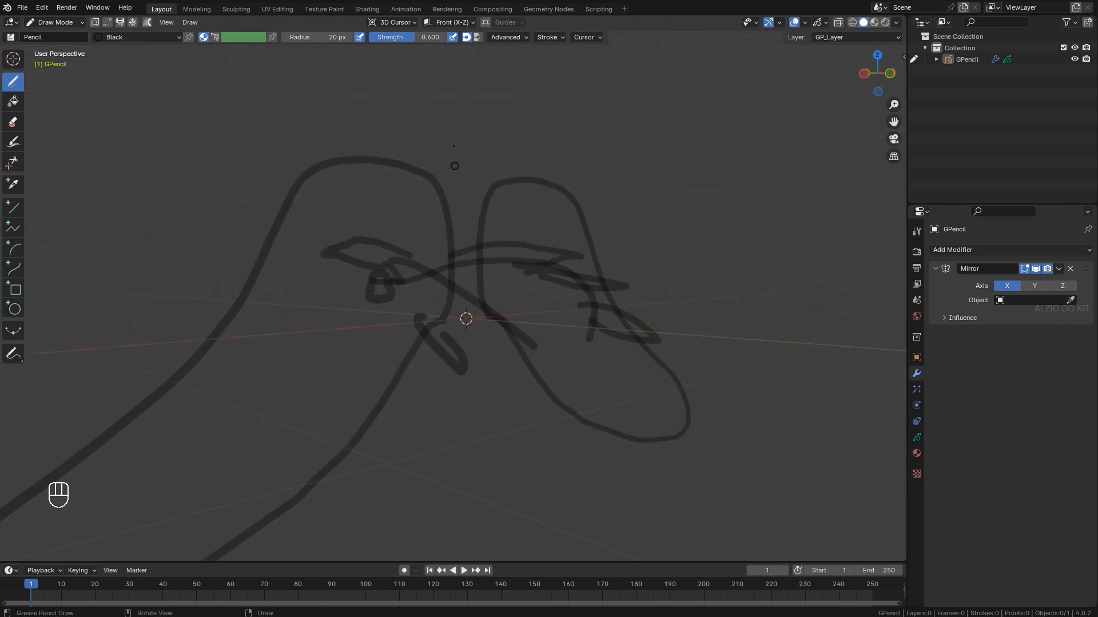
mouse_move(432, 297)
middle_mouse_down()
mouse_move(379, 448)
mouse_move(388, 348)
mouse_move(528, 121)
middle_mouse_up()
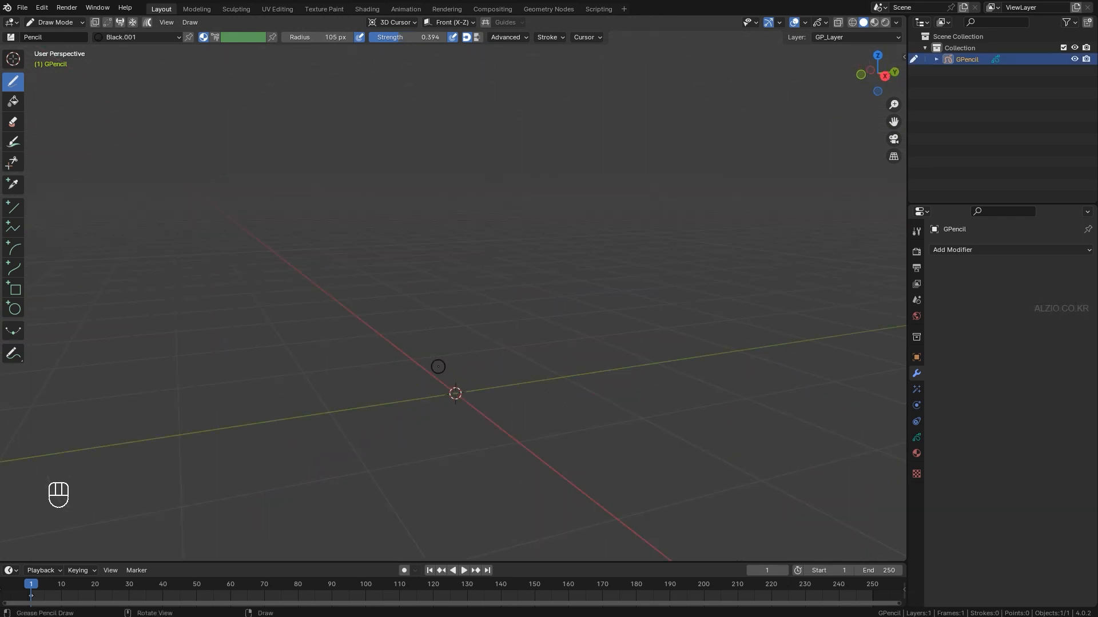
- In the right orthographic view, set the Pencil brush radius to 248 px and its strength to 0.552
key("KP_3")
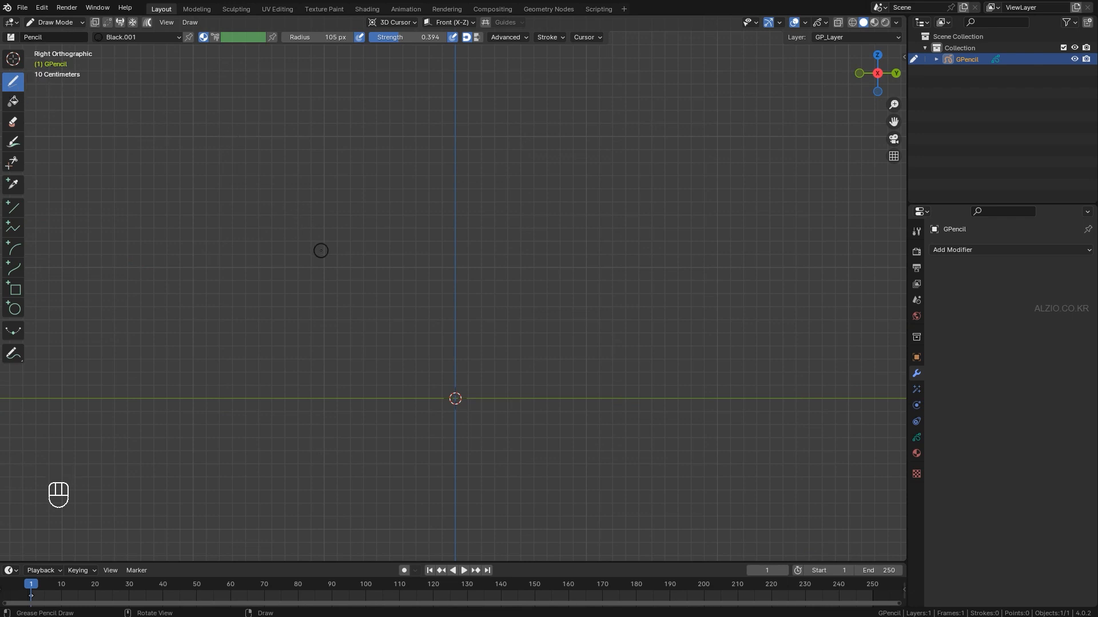
key("f")
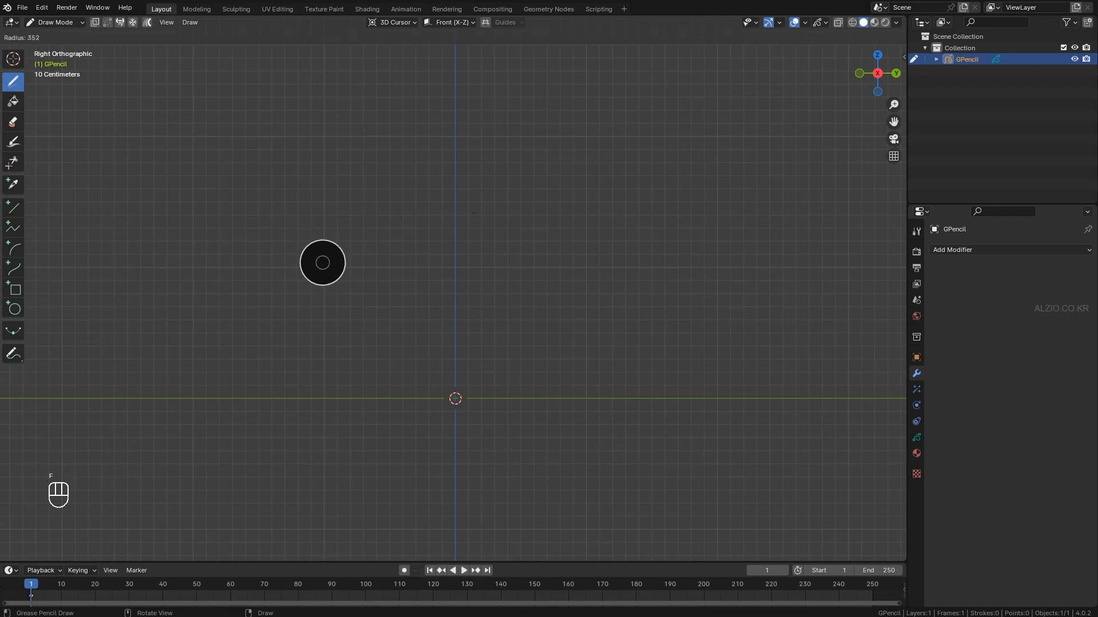
left_click(455, 212)
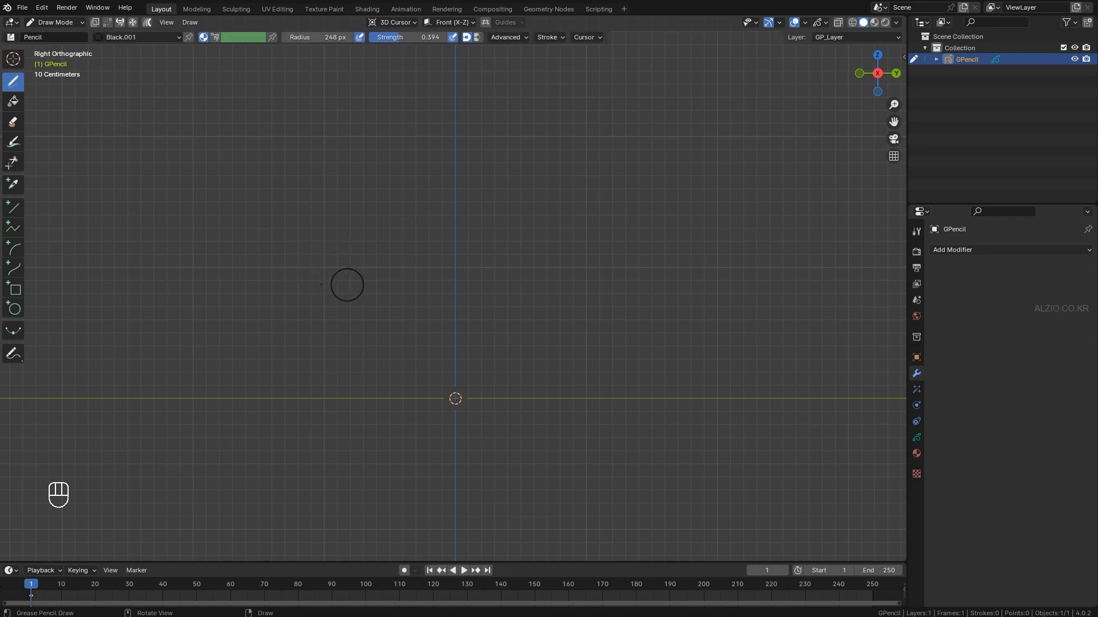
key("shift+f")
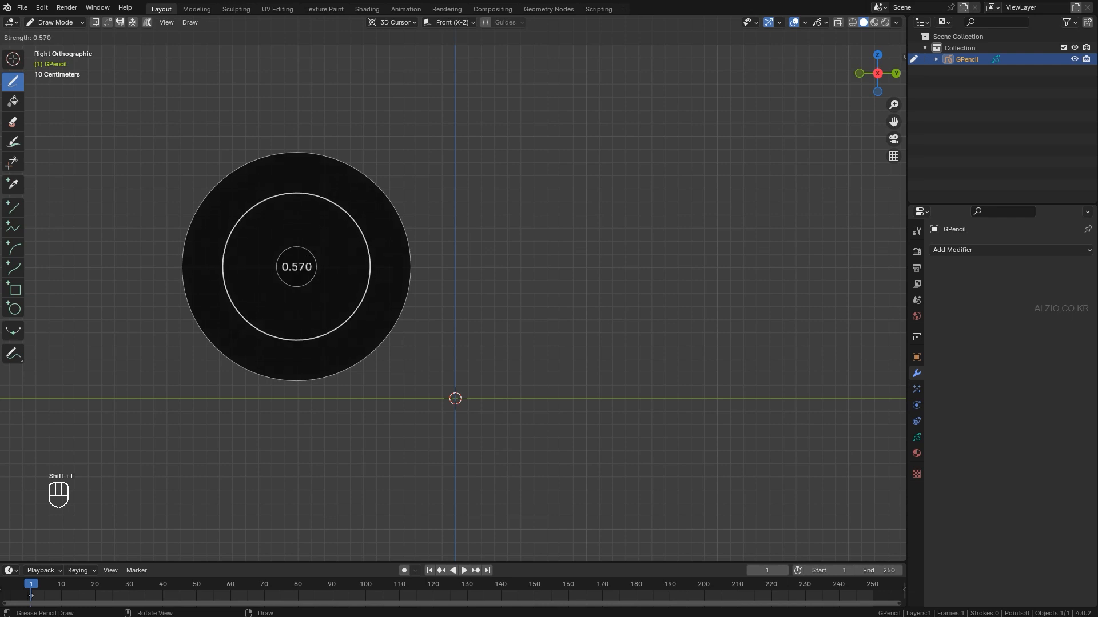
left_click(311, 250)
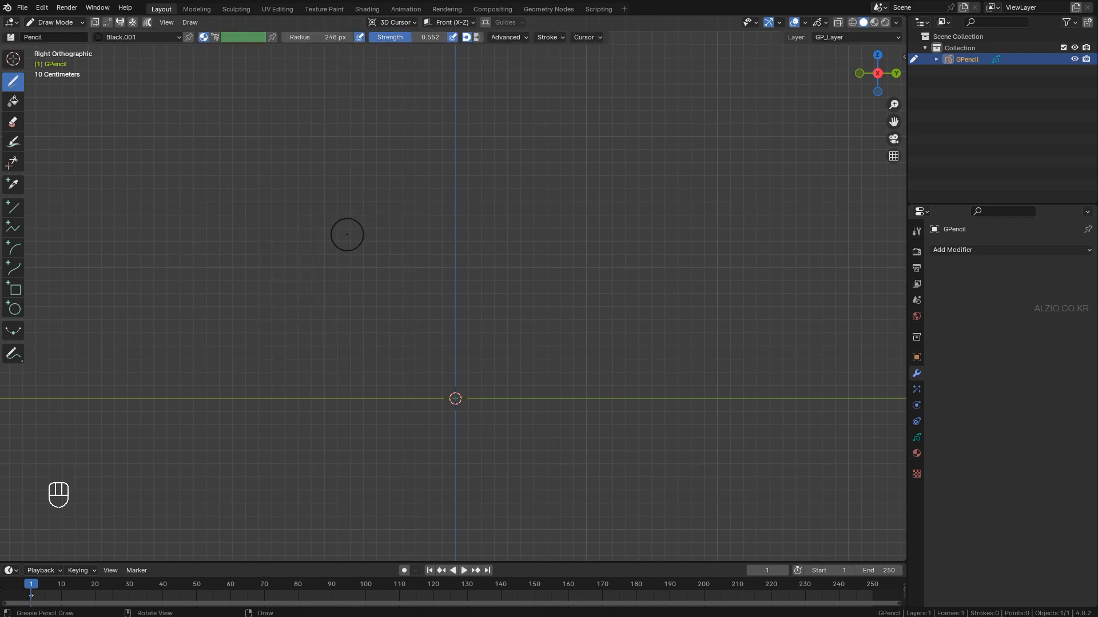
- Set the Pencil brush radius to 150 px and lighten the Black.001 material's stroke color to near white
key("f")
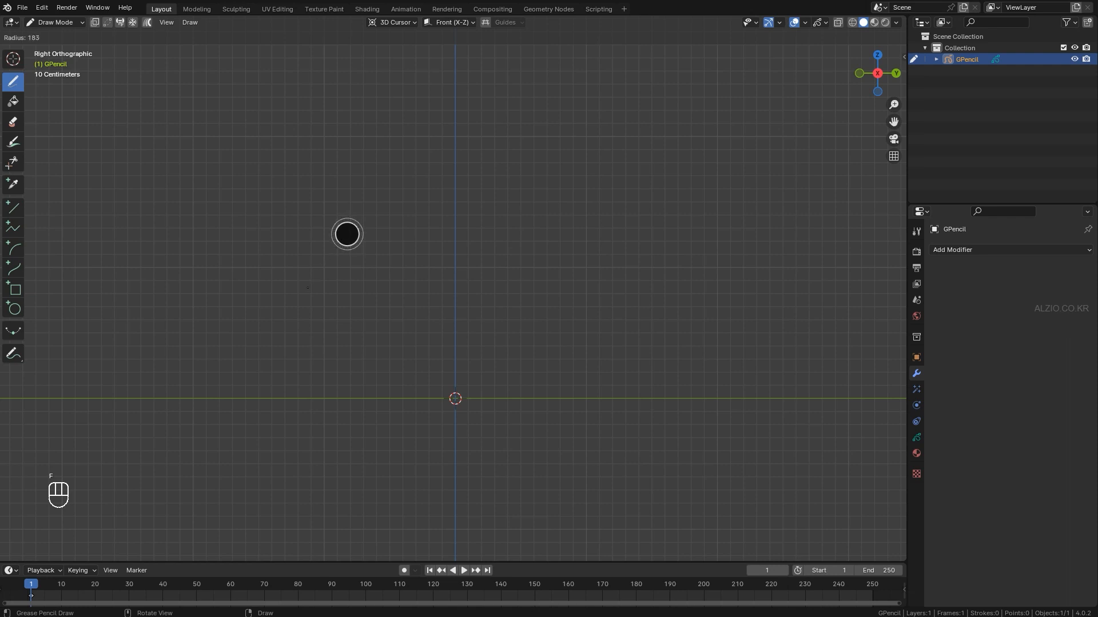
left_click(347, 234)
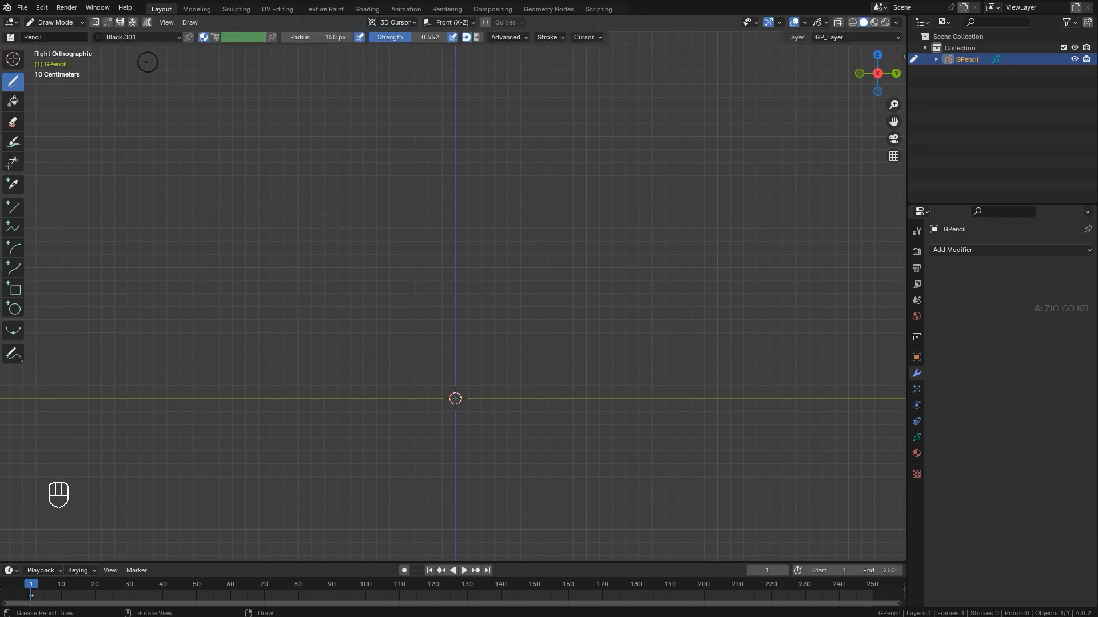
left_click(145, 37)
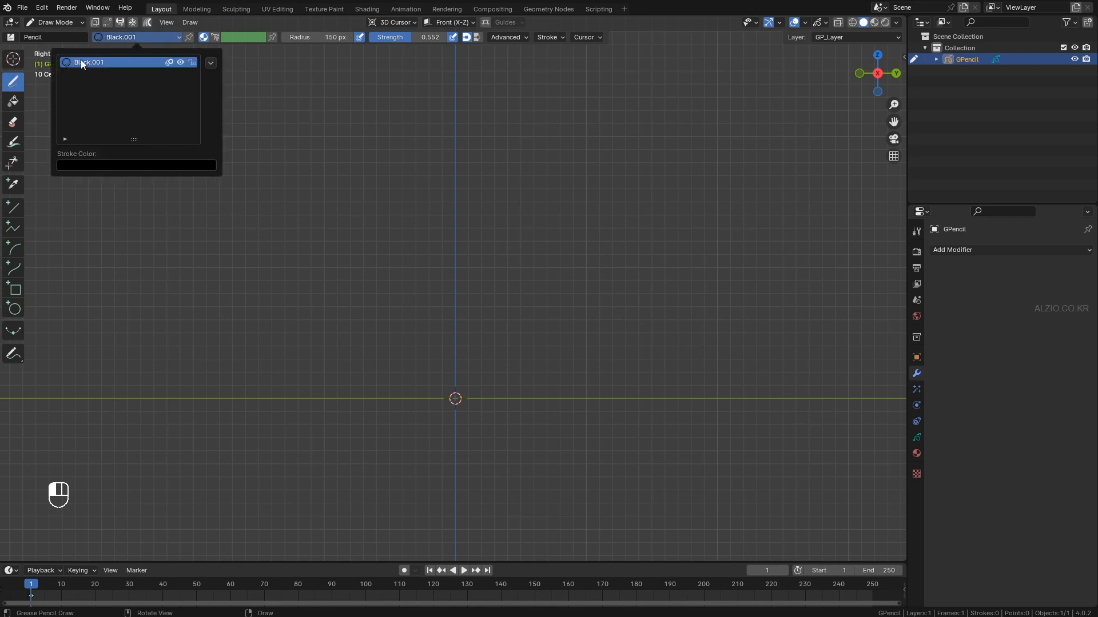
left_click(105, 165)
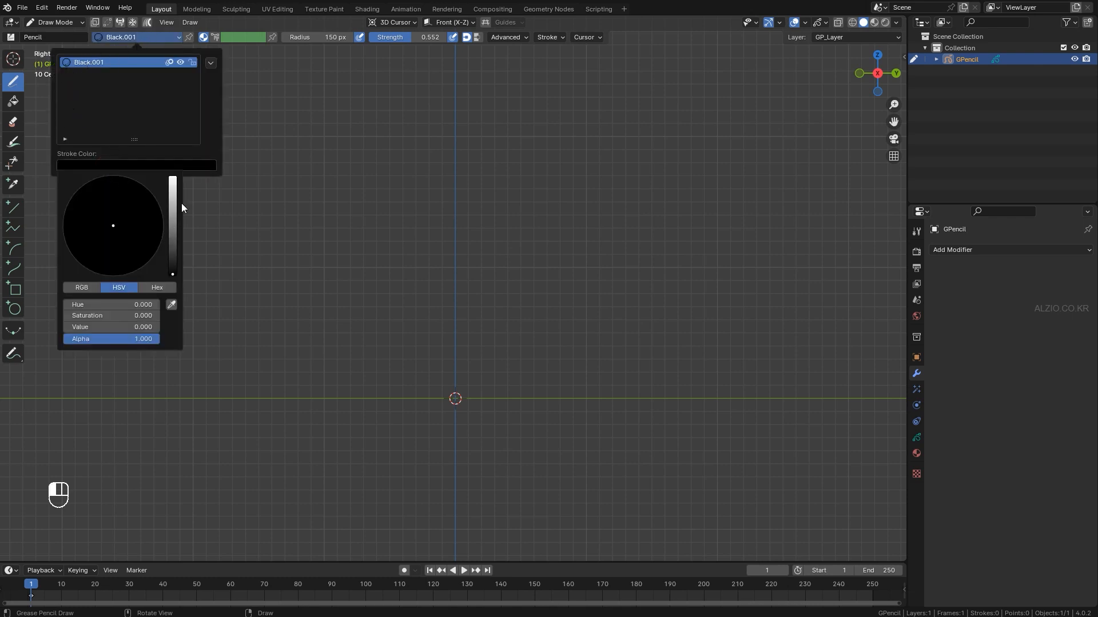
left_click_drag(174, 203, 172, 182)
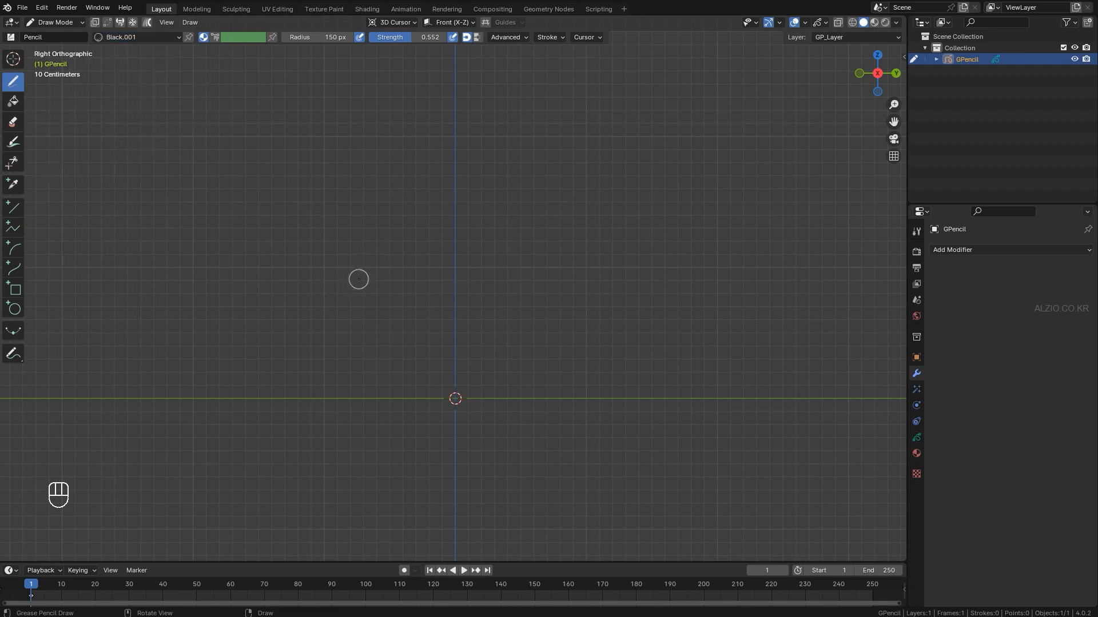
- Draw a dog's head, neck and long body above the origin with overlapping thick freehand strokes
key("n")
mouse_move(329, 254)
left_mouse_down()
mouse_move(379, 230)
mouse_move(401, 240)
mouse_move(374, 267)
mouse_move(411, 258)
mouse_move(391, 270)
mouse_move(401, 240)
mouse_move(400, 306)
mouse_move(409, 292)
mouse_move(455, 306)
mouse_move(553, 294)
mouse_move(583, 321)
mouse_move(551, 342)
mouse_move(409, 354)
mouse_move(393, 319)
mouse_move(436, 338)
mouse_move(566, 313)
mouse_move(411, 312)
mouse_move(499, 321)
left_mouse_up()
left_click_drag(406, 346, 405, 346)
mouse_move(587, 313)
left_mouse_down()
mouse_move(560, 346)
mouse_move(451, 346)
mouse_move(452, 359)
mouse_move(585, 339)
mouse_move(595, 318)
mouse_move(571, 299)
mouse_move(536, 296)
left_mouse_up()
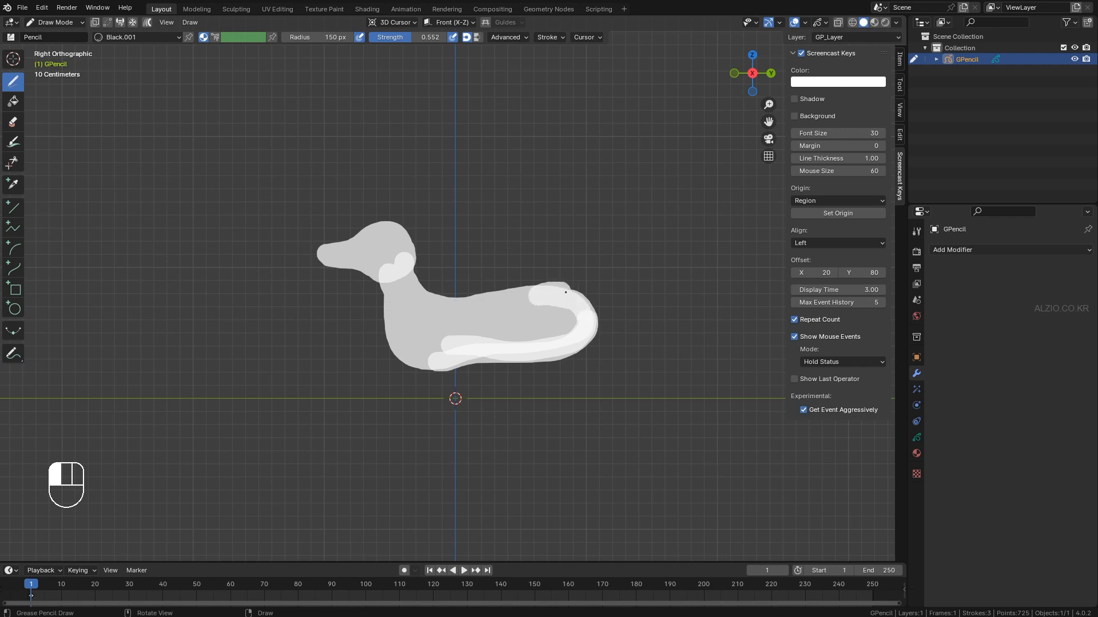
left_click_drag(583, 324, 582, 326)
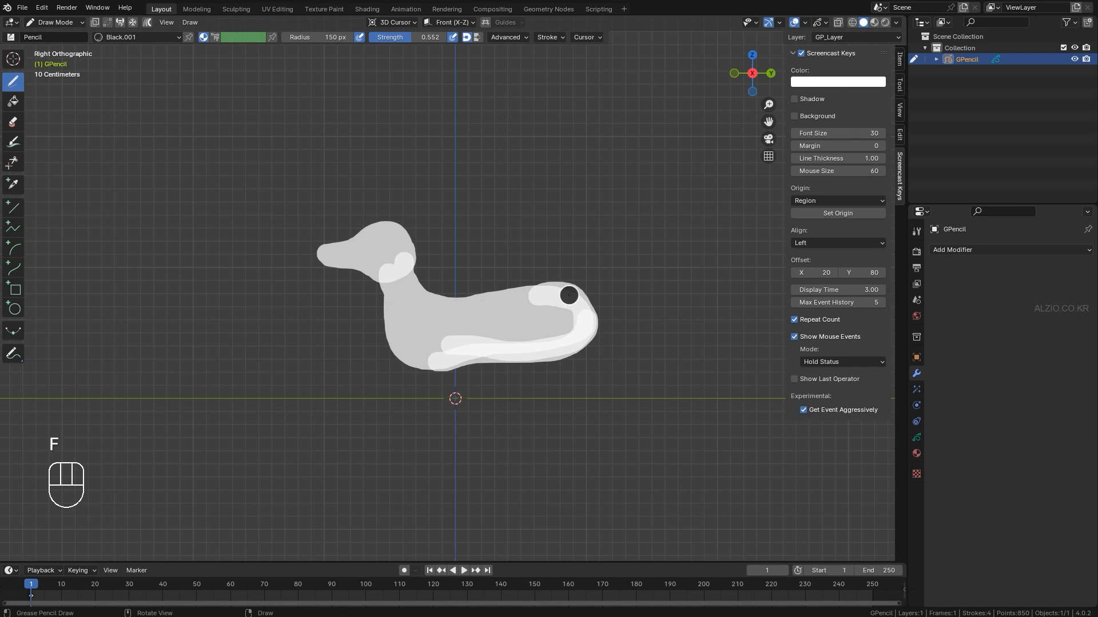
- Reduce the brush radius to 123 px and draw a tail curving upward from the dog's rump
key("f")
left_click(553, 303)
mouse_move(563, 301)
left_mouse_down()
mouse_move(590, 287)
mouse_move(606, 245)
mouse_move(626, 240)
left_mouse_up()
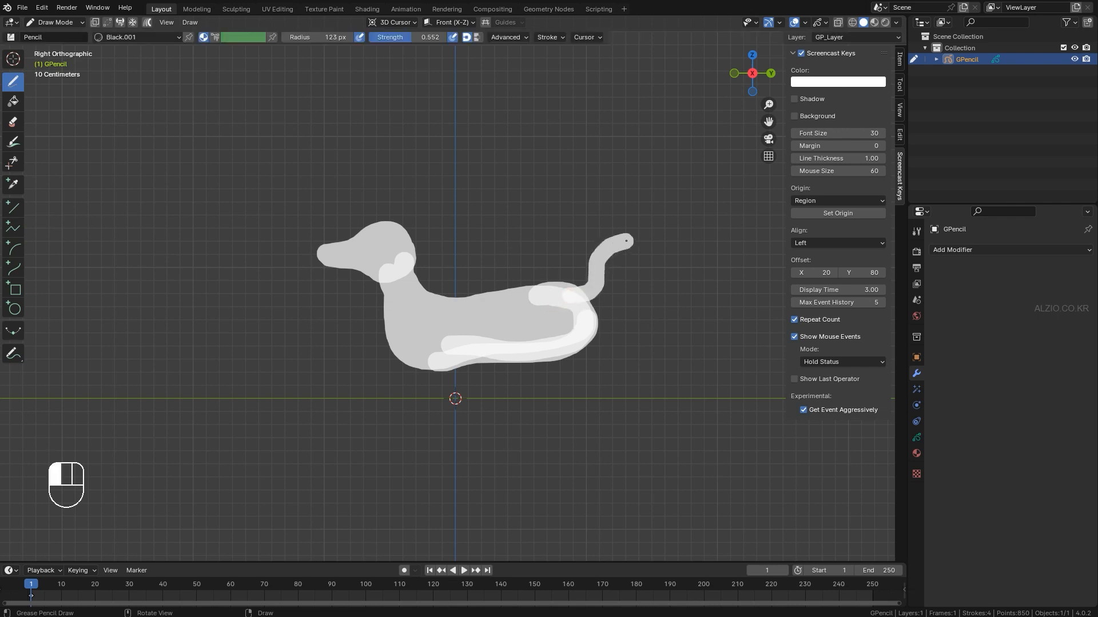
mouse_move(579, 298)
left_mouse_down()
mouse_move(559, 304)
mouse_move(605, 256)
left_mouse_up()
scroll(476, 332, "down", 2)
scroll(461, 330, "up", 2)
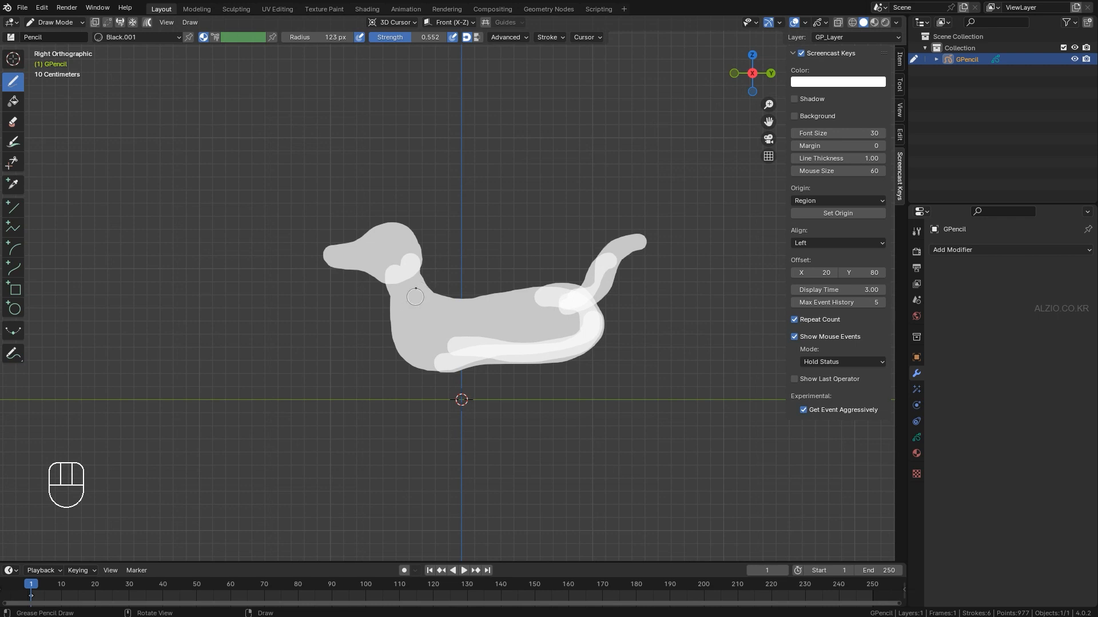
- In the front orthographic view, place the 3D cursor on the X axis slightly to the side of the dog's body
mouse_move(394, 305)
middle_mouse_down()
mouse_move(534, 386)
mouse_move(492, 448)
mouse_move(387, 366)
mouse_move(417, 310)
mouse_move(507, 277)
mouse_move(351, 353)
mouse_move(315, 352)
middle_mouse_up()
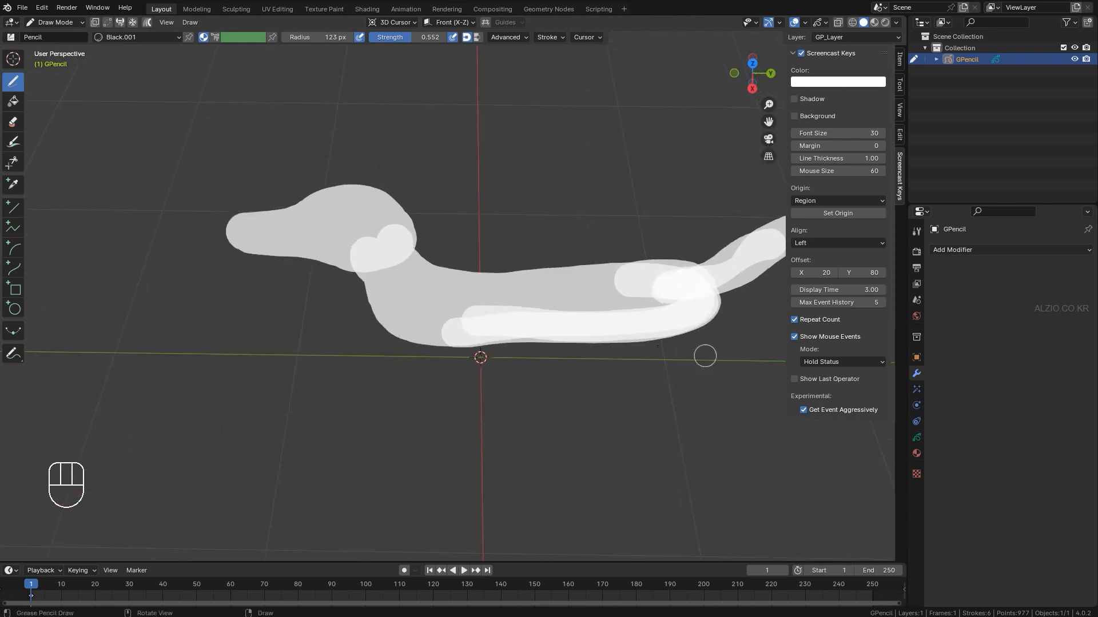
middle_click_drag(552, 337, 518, 379)
mouse_move(535, 340)
middle_mouse_down()
mouse_move(608, 232)
mouse_move(515, 263)
mouse_move(524, 286)
mouse_move(653, 274)
mouse_move(607, 226)
mouse_move(642, 242)
mouse_move(627, 218)
mouse_move(625, 228)
mouse_move(643, 225)
middle_mouse_up()
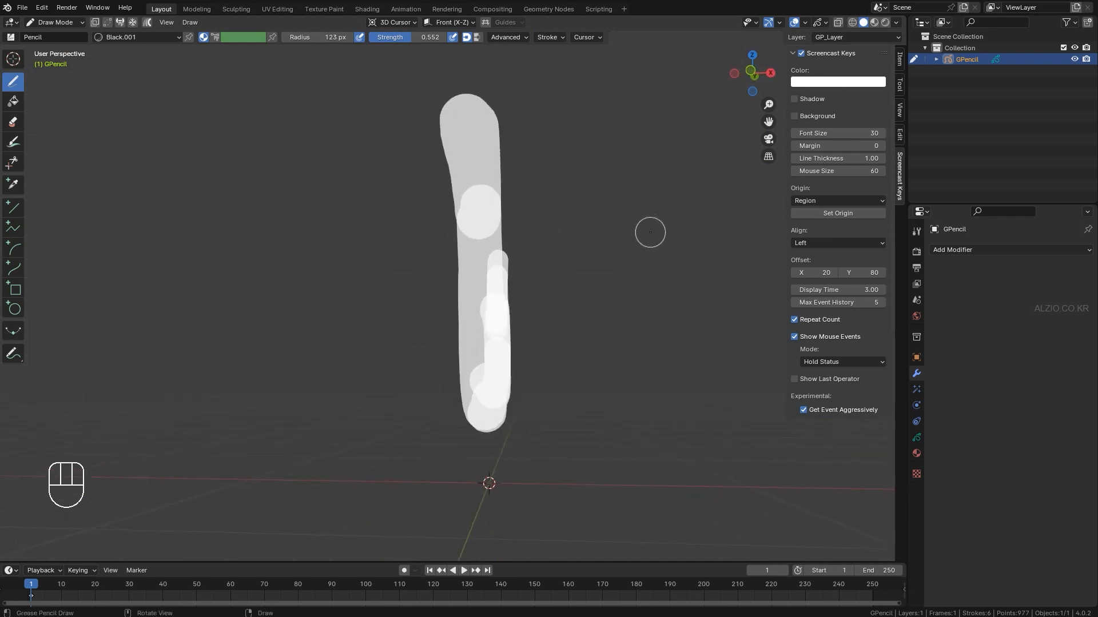
key("KP_1")
scroll(473, 494, "up", 1)
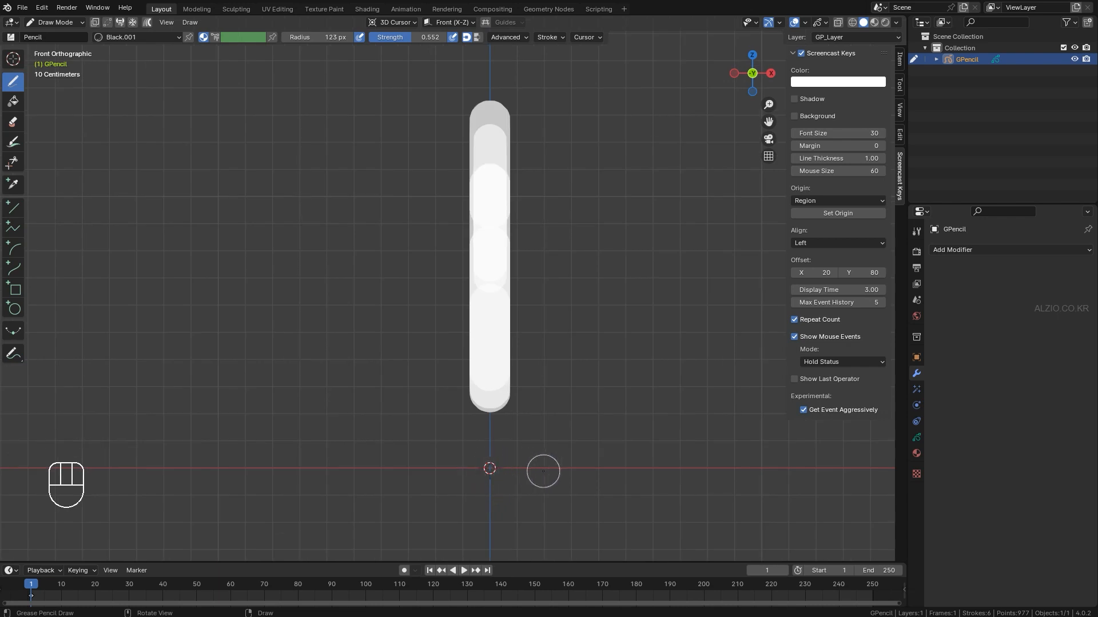
mouse_move(549, 466)
right_mouse_down("shift")
mouse_move(564, 466)
mouse_move(545, 469)
right_mouse_up("shift")
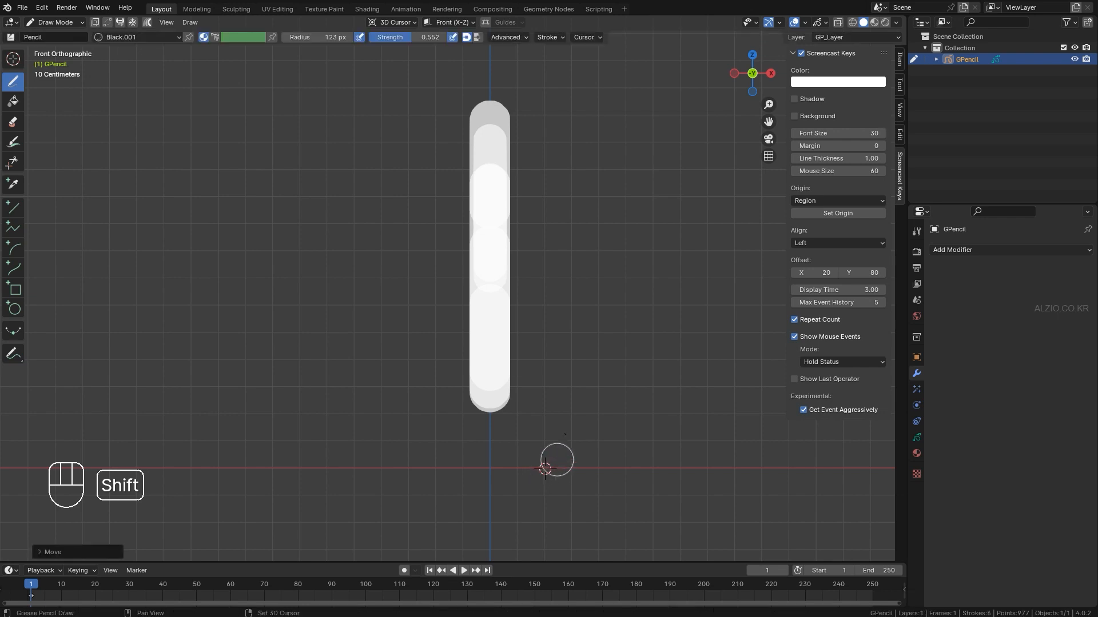
- In the right orthographic view, draw the dog's front leg and paw at the 3D cursor's depth
key("KP_3")
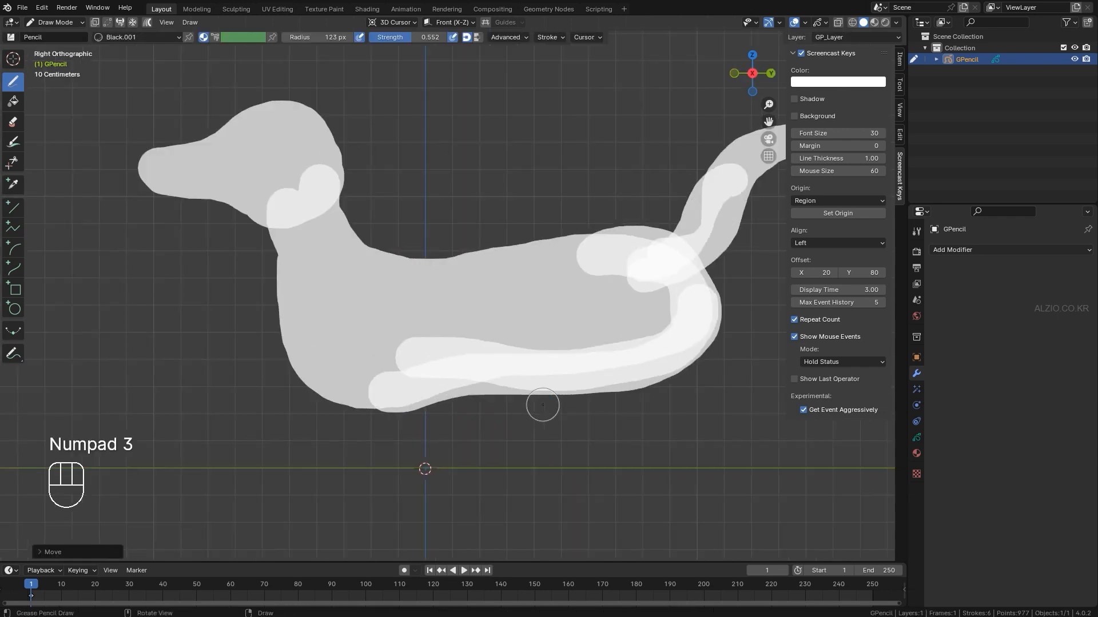
scroll(375, 374, "down", 1)
middle_click_drag(377, 447, 423, 377, "shift")
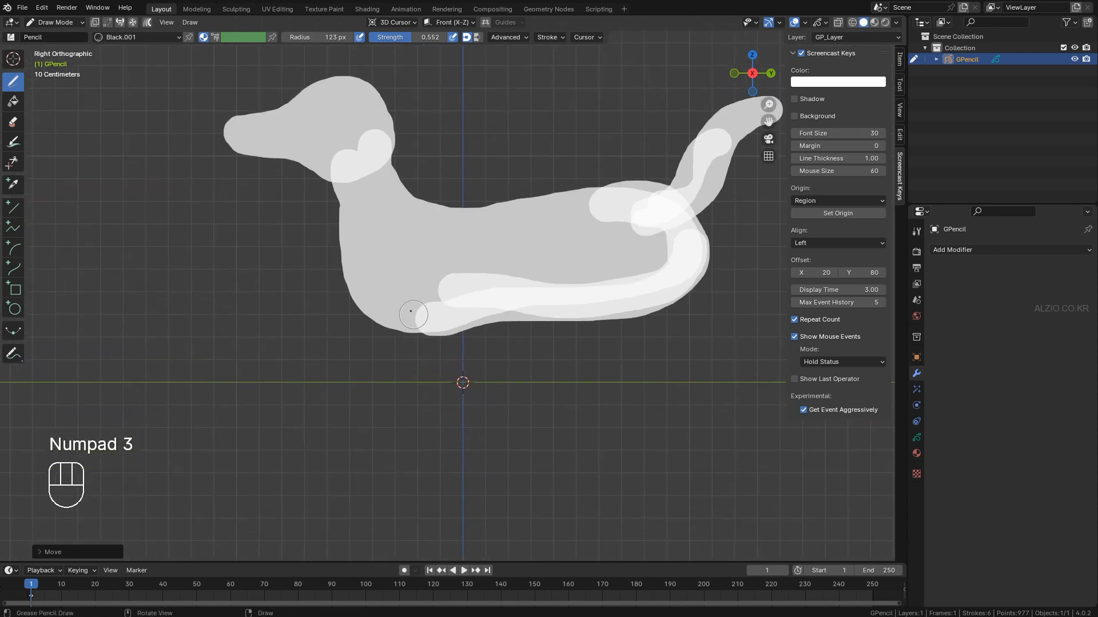
left_click_drag(396, 261, 401, 309)
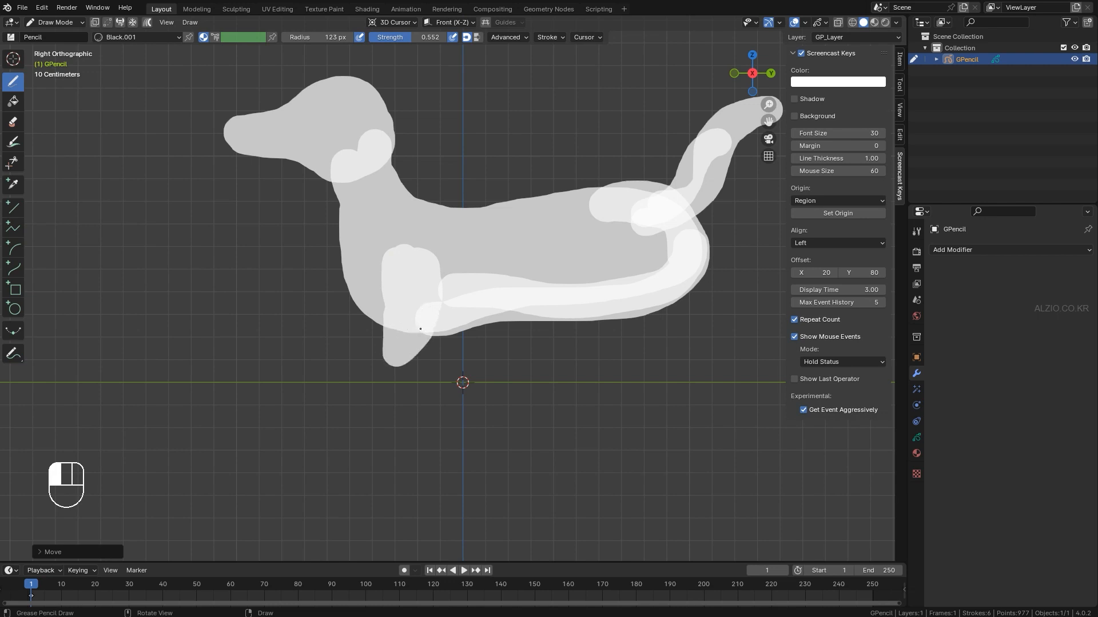
left_click_drag(387, 365, 395, 447)
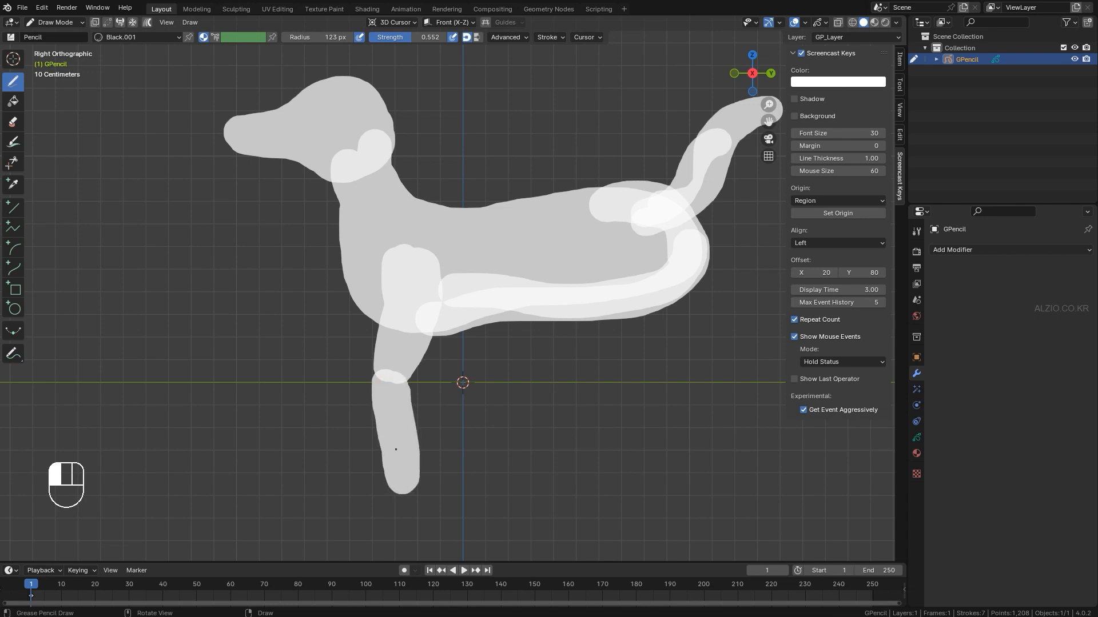
left_click_drag(396, 491, 398, 483)
- Examine the front leg's sideways offset from the body in perspective and front views
scroll(398, 486, "down", 2)
mouse_move(389, 413)
middle_mouse_down()
mouse_move(498, 416)
mouse_move(433, 410)
middle_mouse_up()
scroll(436, 414, "up", 3)
scroll(434, 409, "up", 3)
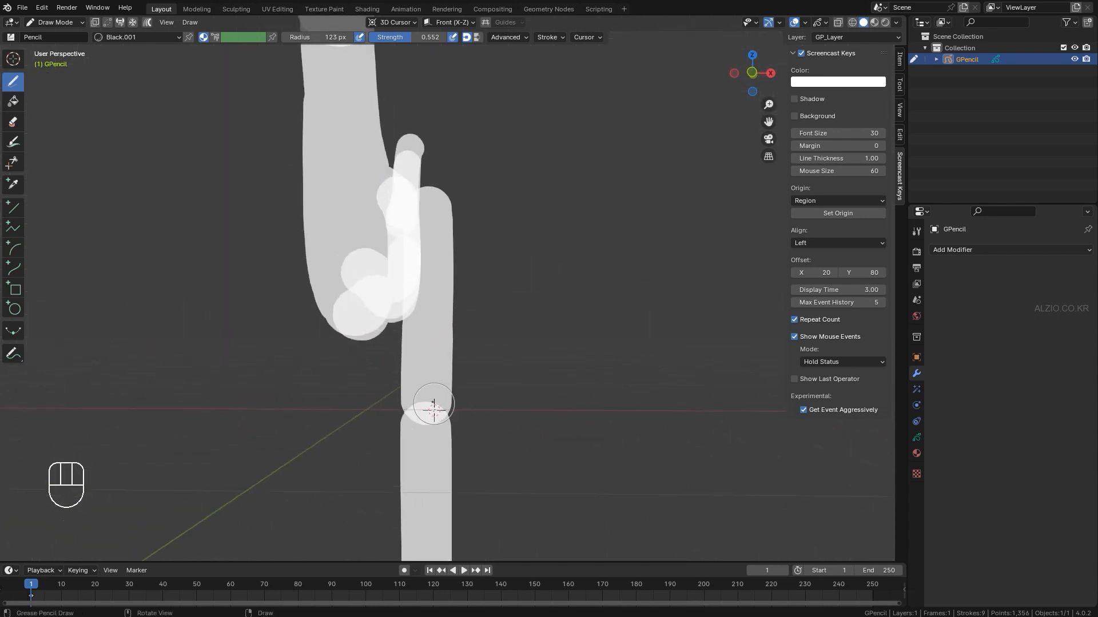
scroll(428, 420, "down", 3)
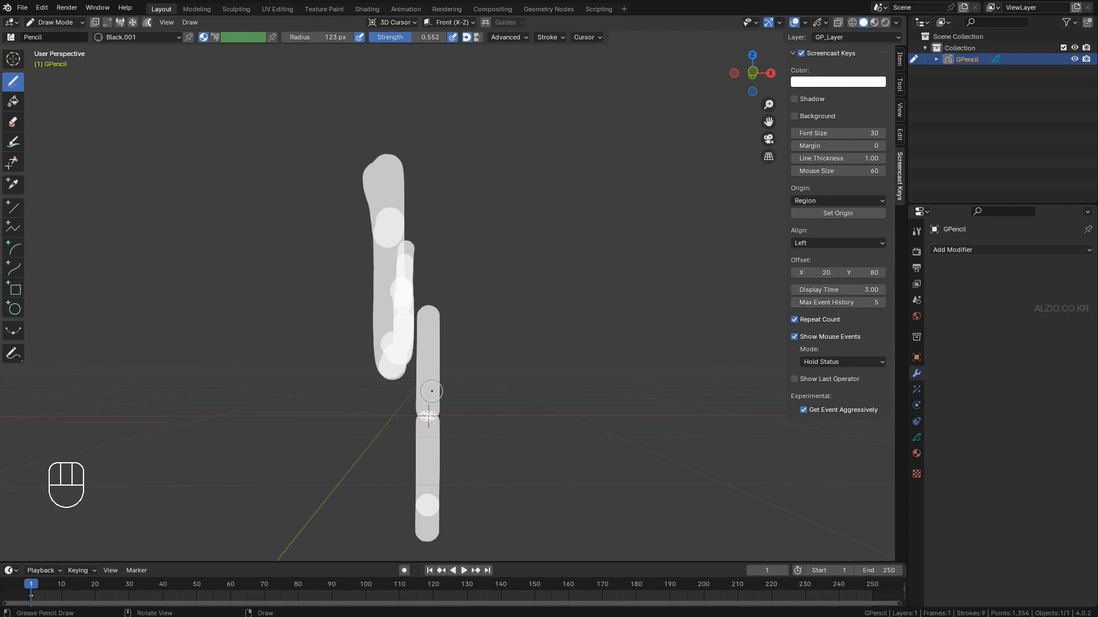
key("KP_1")
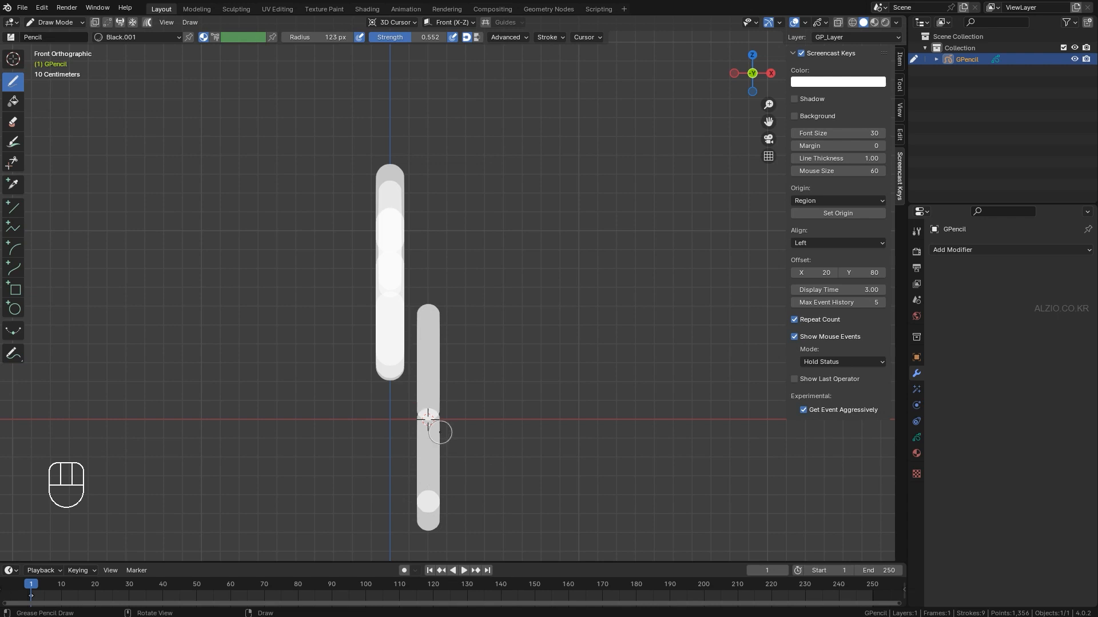
mouse_move(438, 432)
middle_mouse_down()
mouse_move(378, 458)
mouse_move(414, 438)
middle_mouse_up()
- Draw the dog's hind leg and paw in the right orthographic view, and switch the drawing to Sculpt Mode
key("KP_3")
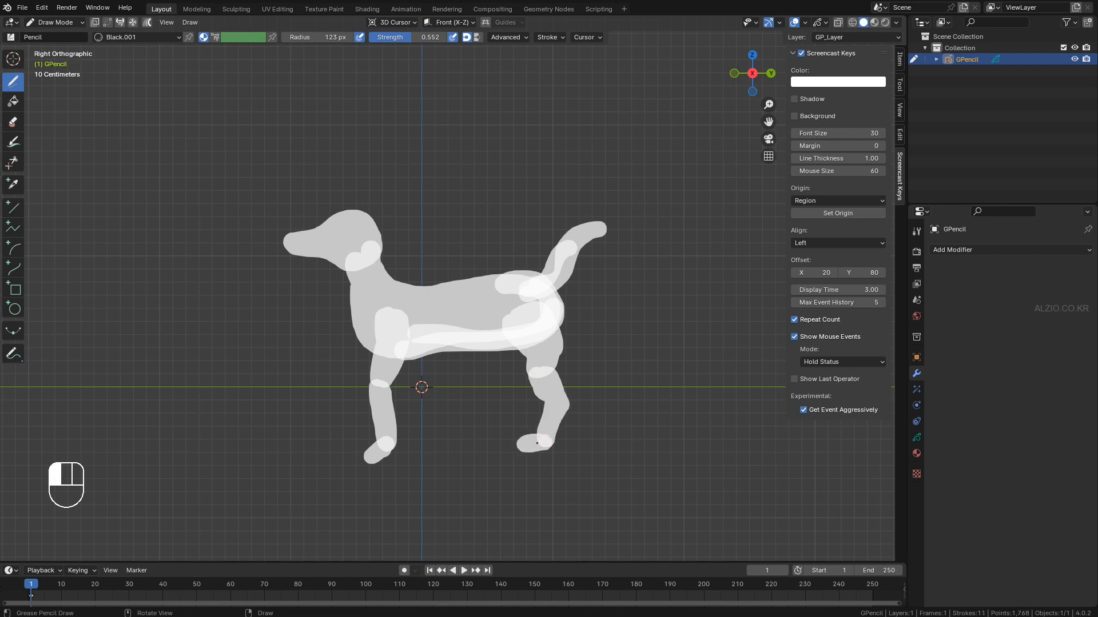
mouse_move(522, 447)
middle_mouse_down()
mouse_move(600, 387)
mouse_move(517, 367)
mouse_move(490, 434)
mouse_move(492, 471)
mouse_move(478, 431)
mouse_move(417, 407)
middle_mouse_up()
scroll(508, 420, "up", 4)
scroll(417, 404, "down", 2)
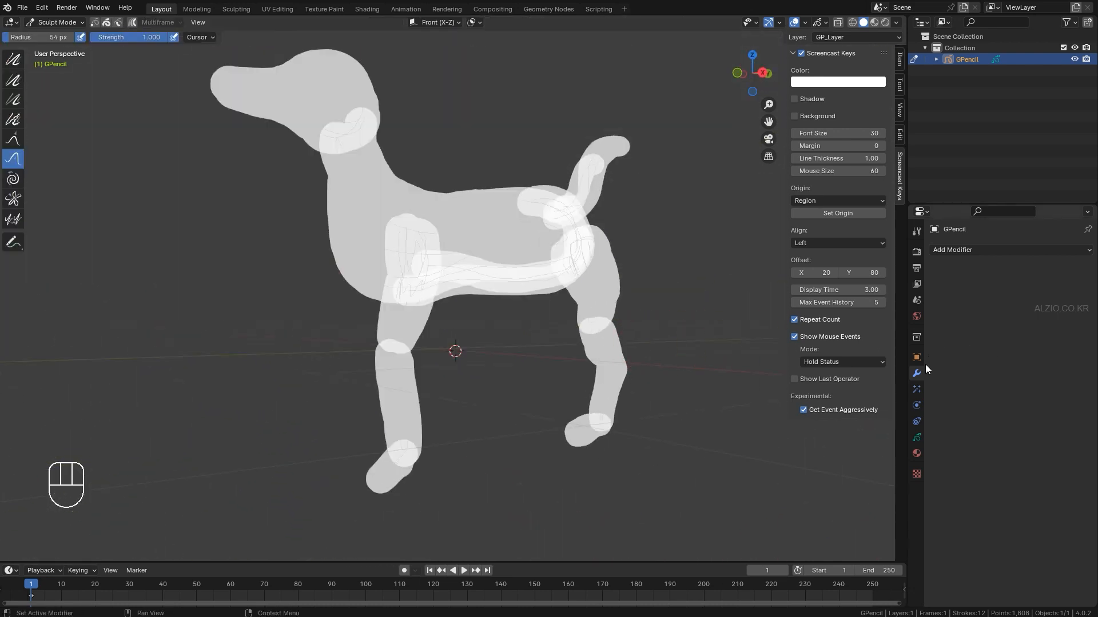
- Add a Mirror modifier on the X axis to the dog drawing and check the legs from several angles
left_click(1005, 251)
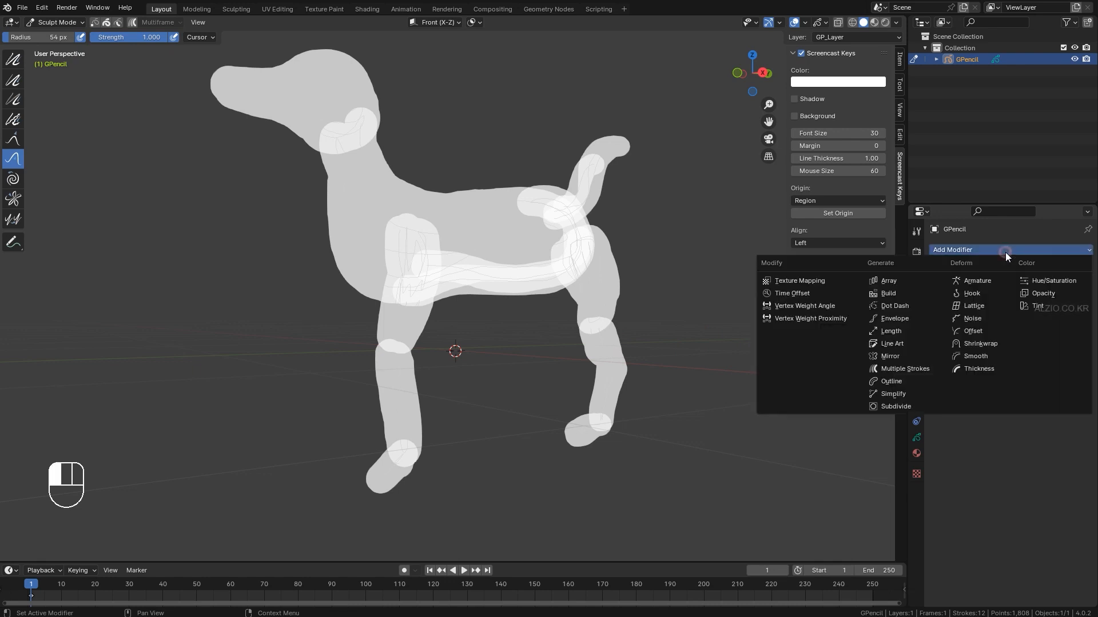
left_click(895, 355)
middle_click_drag(568, 324, 563, 382)
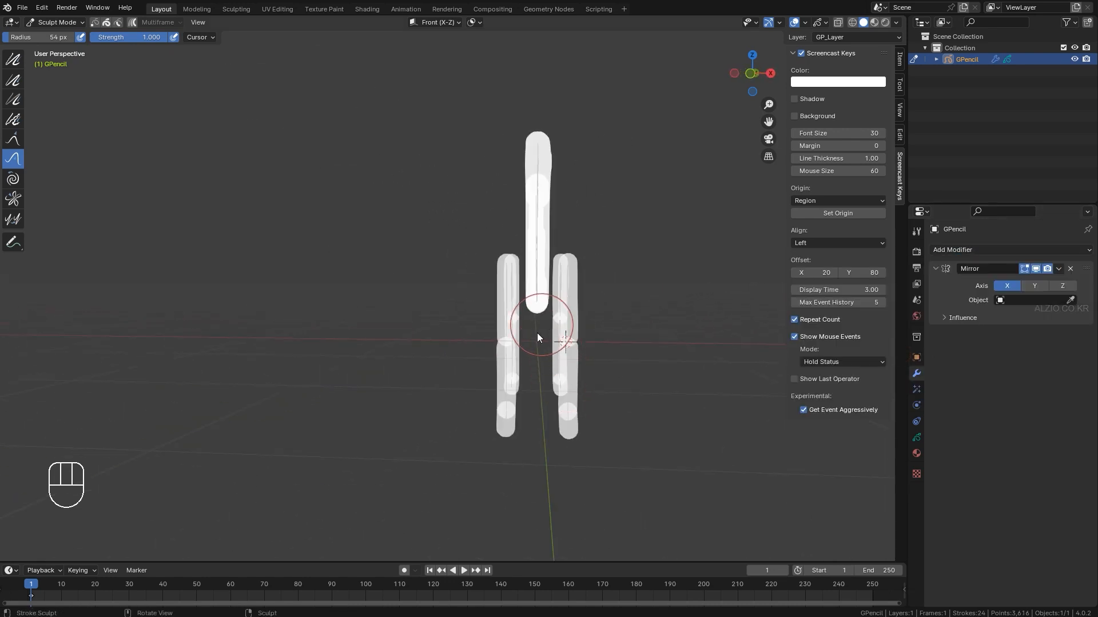
middle_click_drag(575, 431, 534, 367)
key("KP_3")
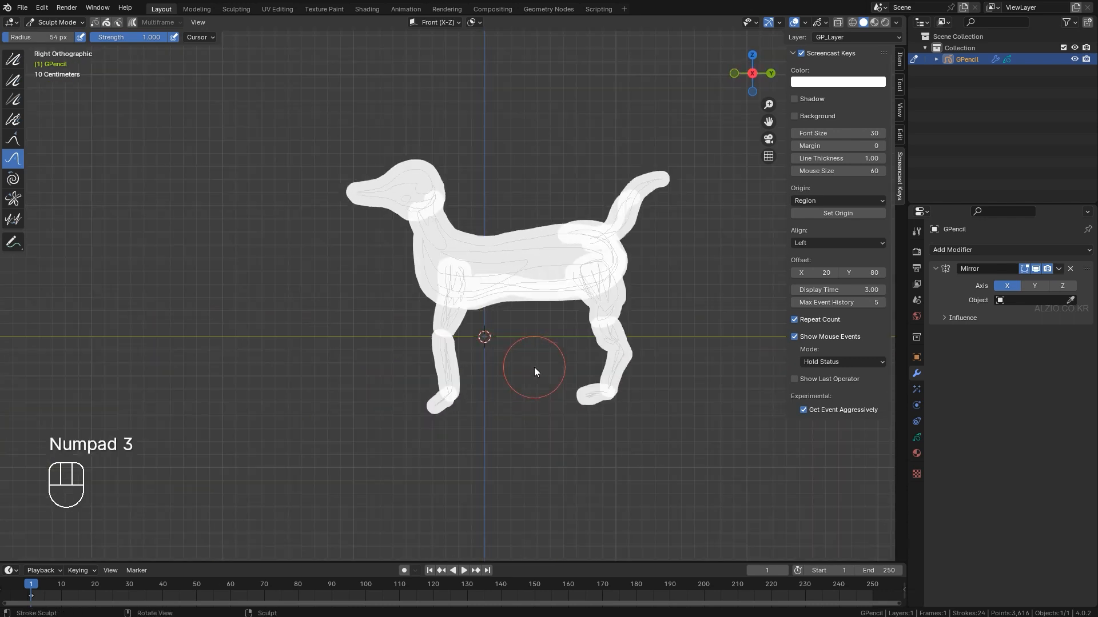
- Set the Push sculpt brush's radius to 81 px while in the right orthographic view
left_click(57, 23)
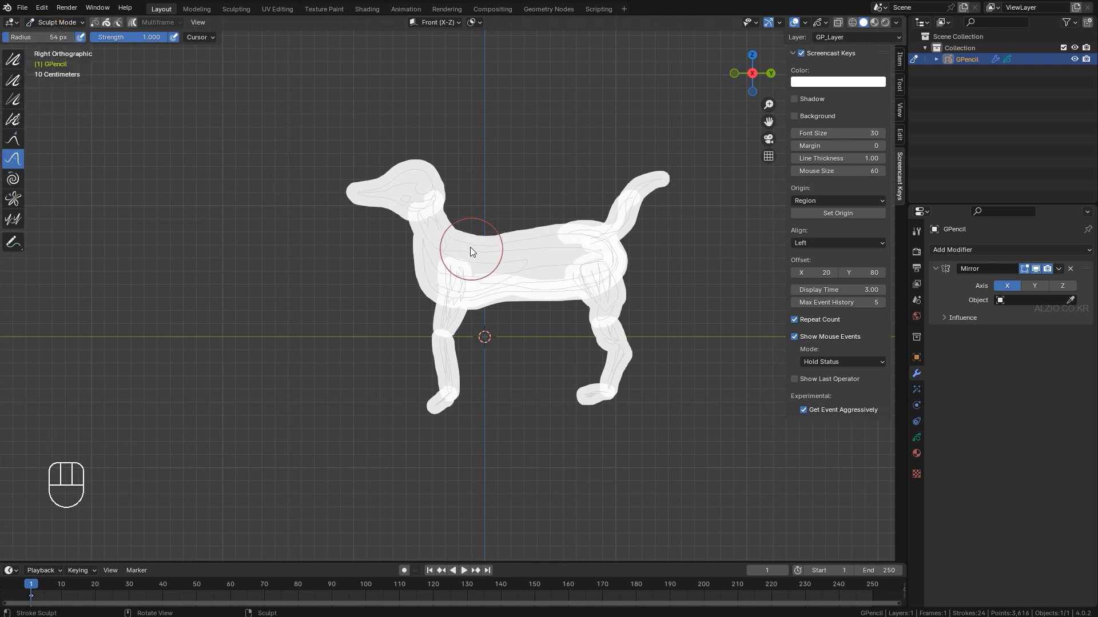
scroll(470, 247, "up", 2)
key("f")
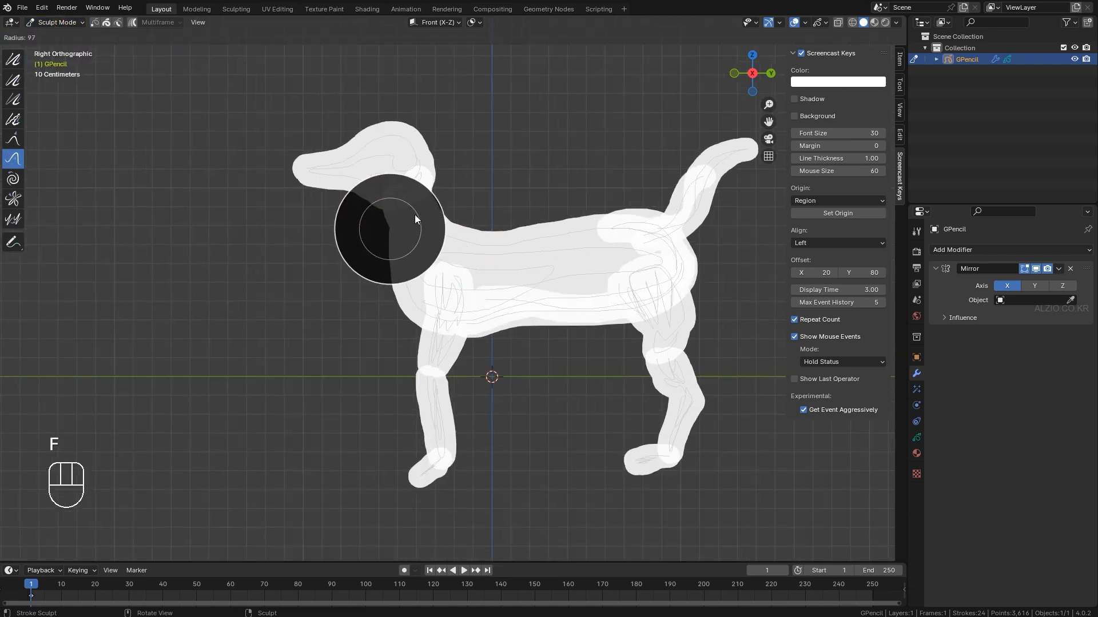
left_click(416, 214)
scroll(425, 208, "up", 2)
key("f")
left_click(379, 236)
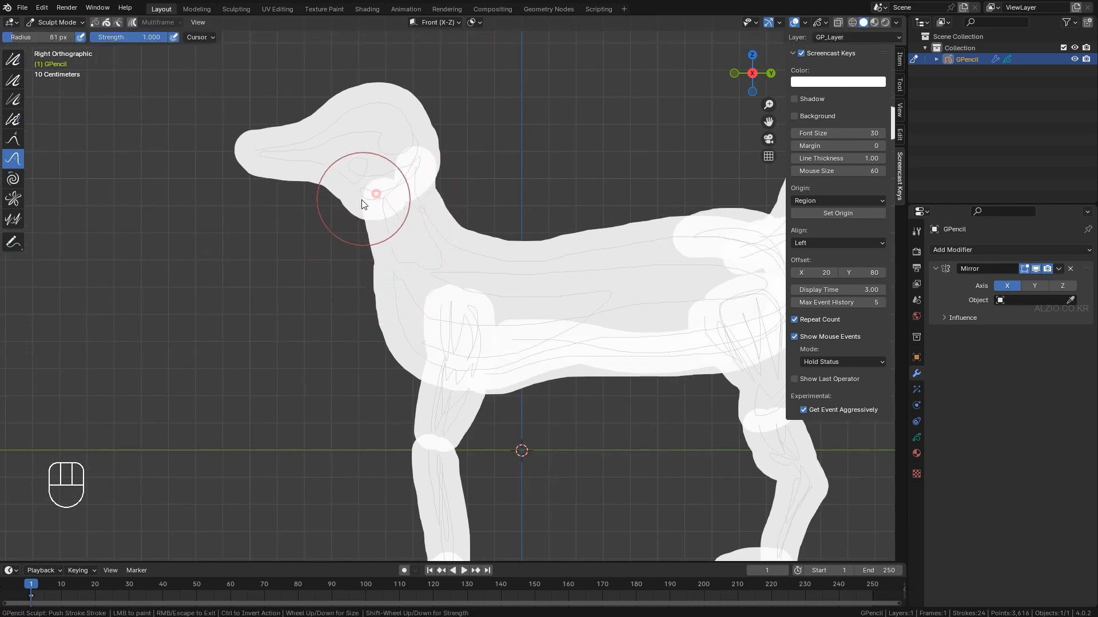
- Push the strokes beneath the dog's jaw upward to reshape the head and neck
mouse_move(374, 193)
left_mouse_down()
mouse_move(405, 126)
mouse_move(421, 128)
mouse_move(436, 201)
mouse_move(431, 177)
mouse_move(318, 127)
mouse_move(331, 122)
mouse_move(378, 161)
left_mouse_up()
scroll(379, 163, "down", 3)
middle_click_drag(507, 241, 358, 253, "shift")
scroll(489, 204, "up", 3)
scroll(335, 335, "down", 2)
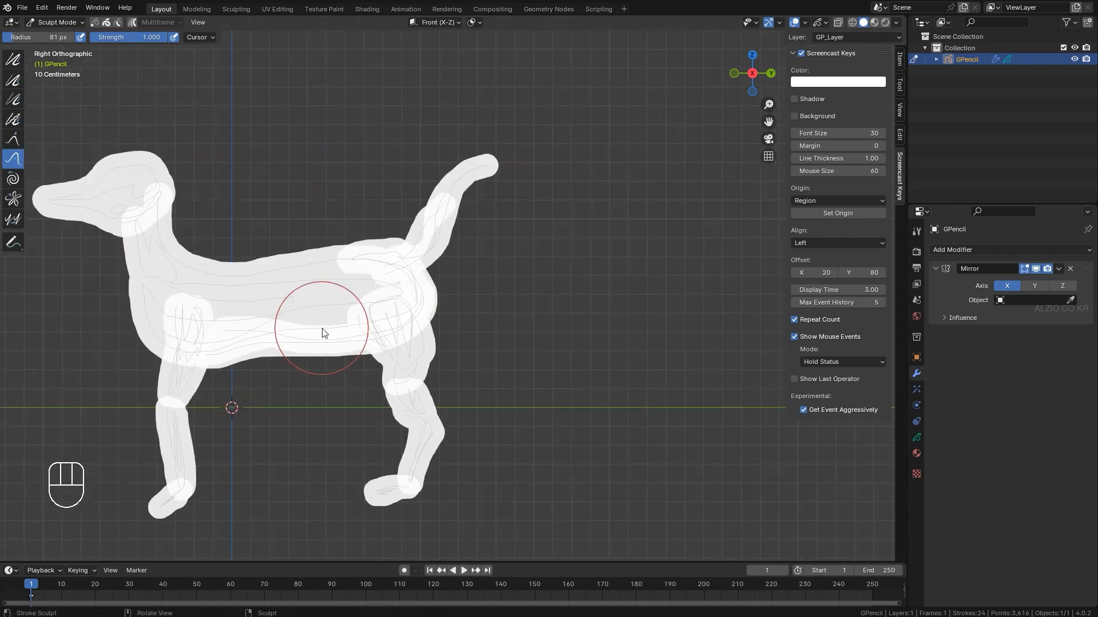
middle_click_drag(286, 300, 437, 285, "shift")
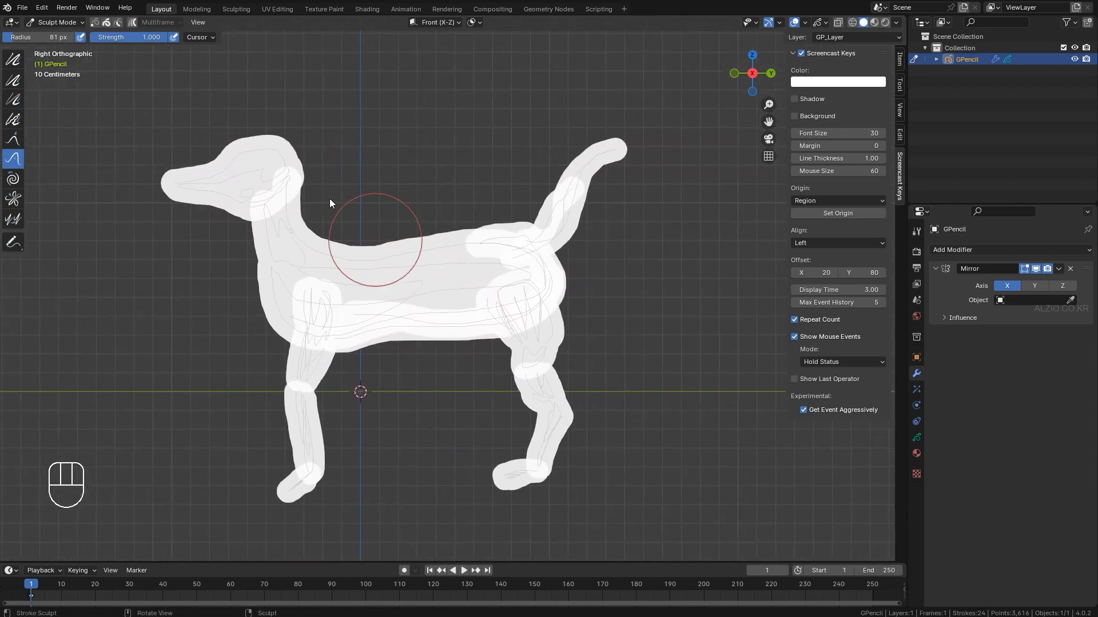
- Enable stroke selection masking and circle-select only the front leg and paw strokes, removing the body and neck strokes from the selection
left_click(105, 20)
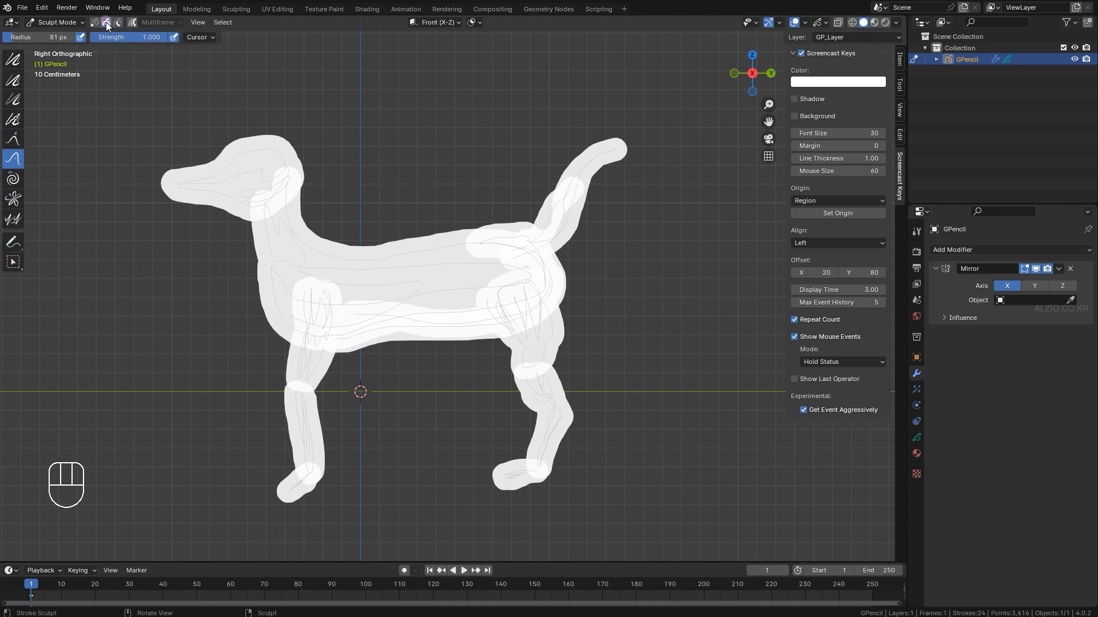
scroll(327, 327, "up", 2)
scroll(326, 328, "down", 1)
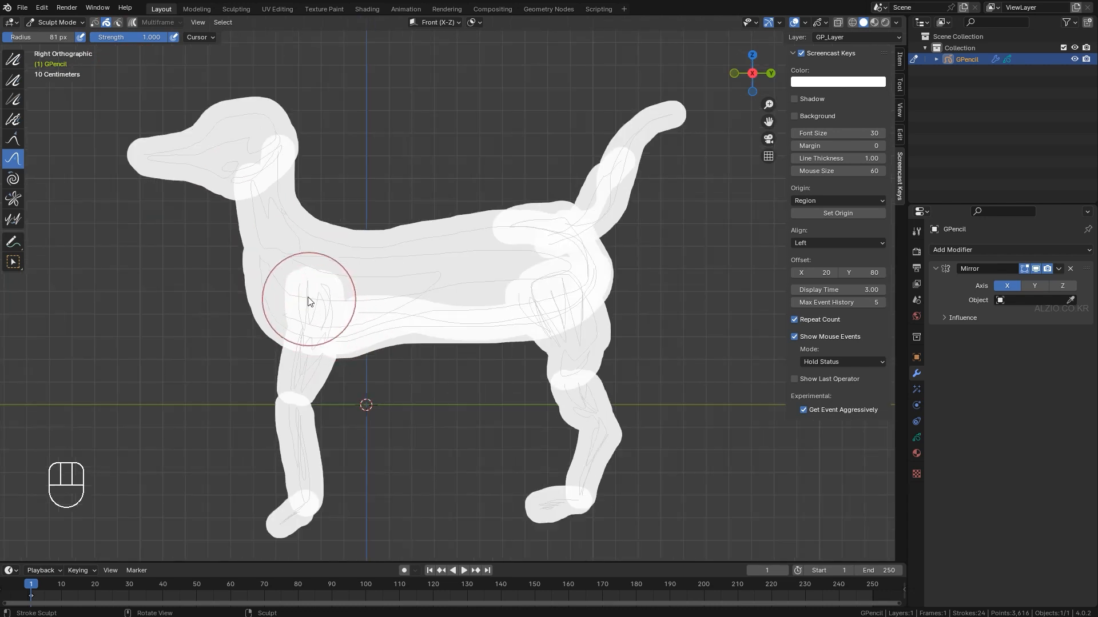
key("c")
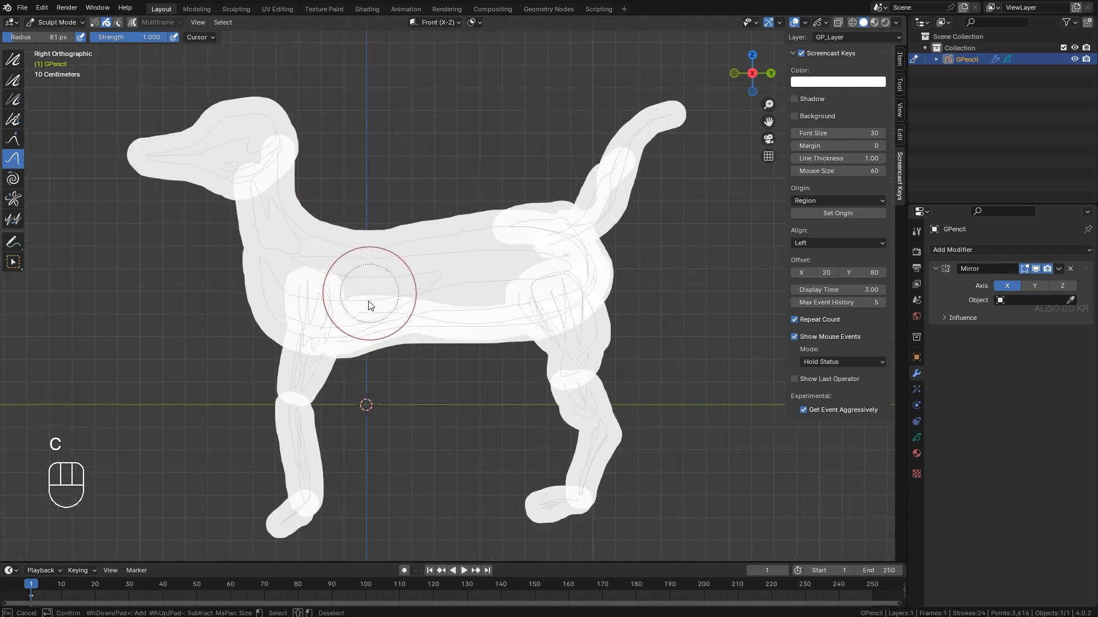
mouse_move(326, 318)
left_mouse_down()
mouse_move(313, 320)
mouse_move(276, 413)
mouse_move(277, 490)
mouse_move(307, 493)
left_mouse_up()
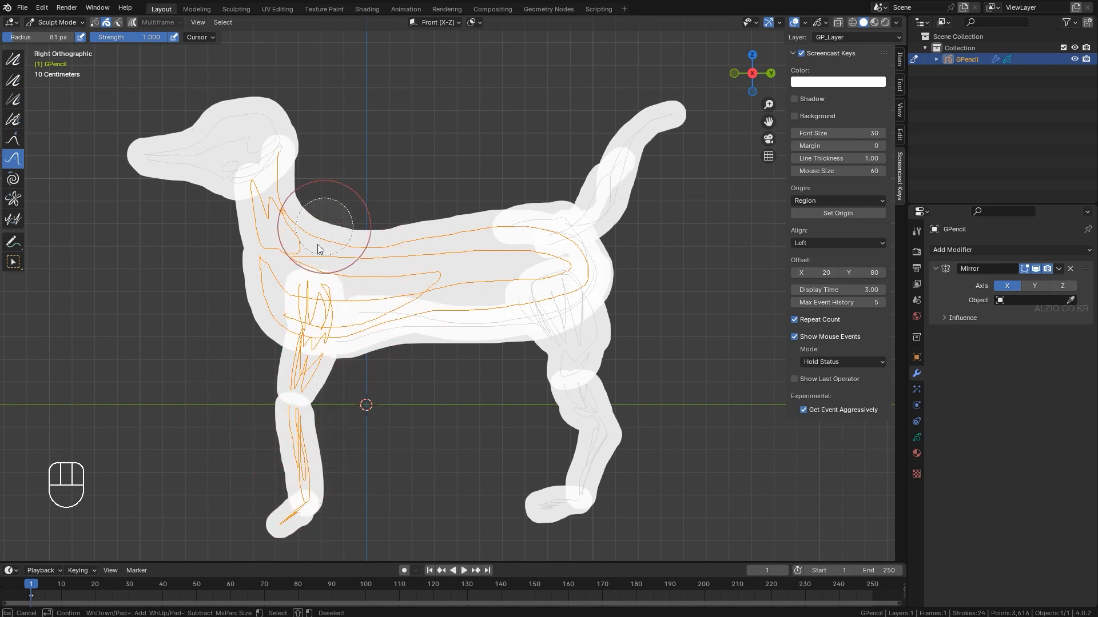
key("f")
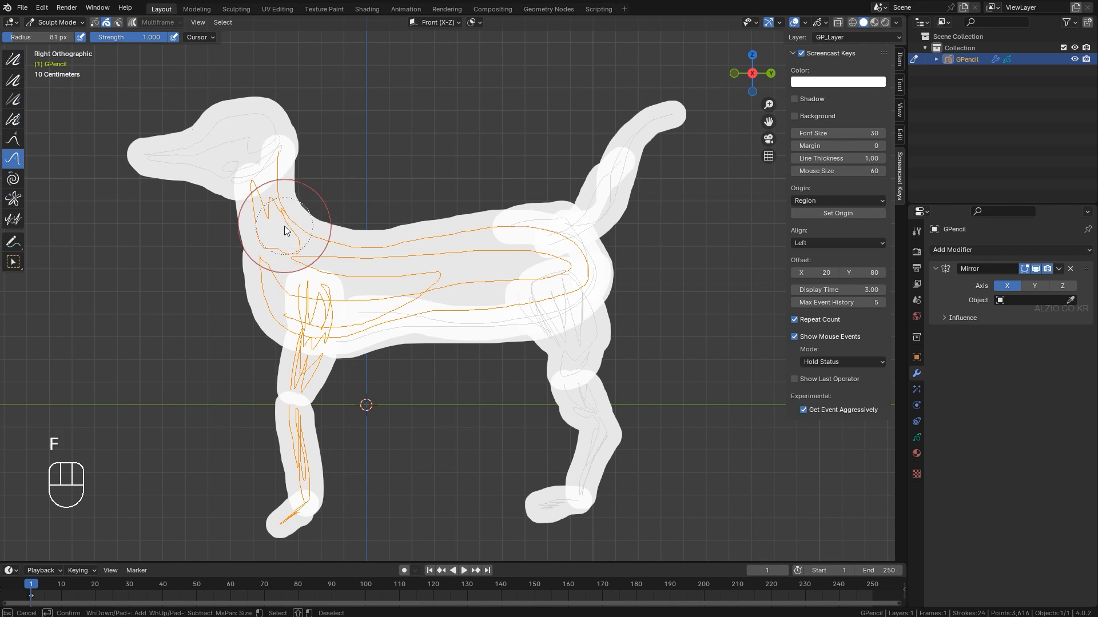
mouse_move(310, 231)
left_mouse_down("shift")
mouse_move(484, 231)
mouse_move(473, 307)
left_mouse_up("shift")
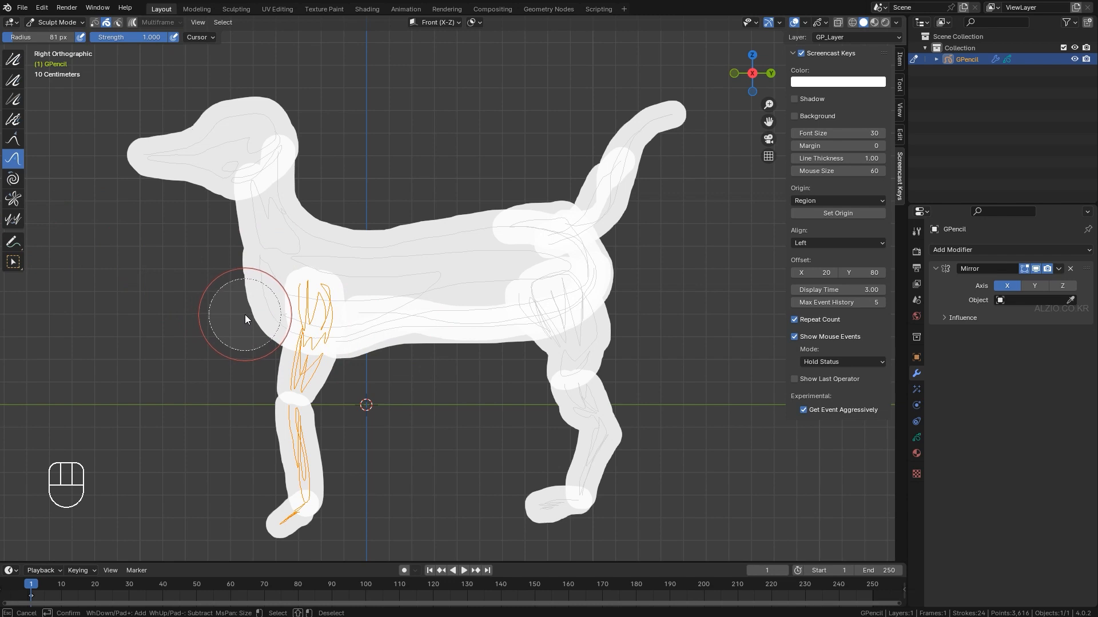
key("Escape")
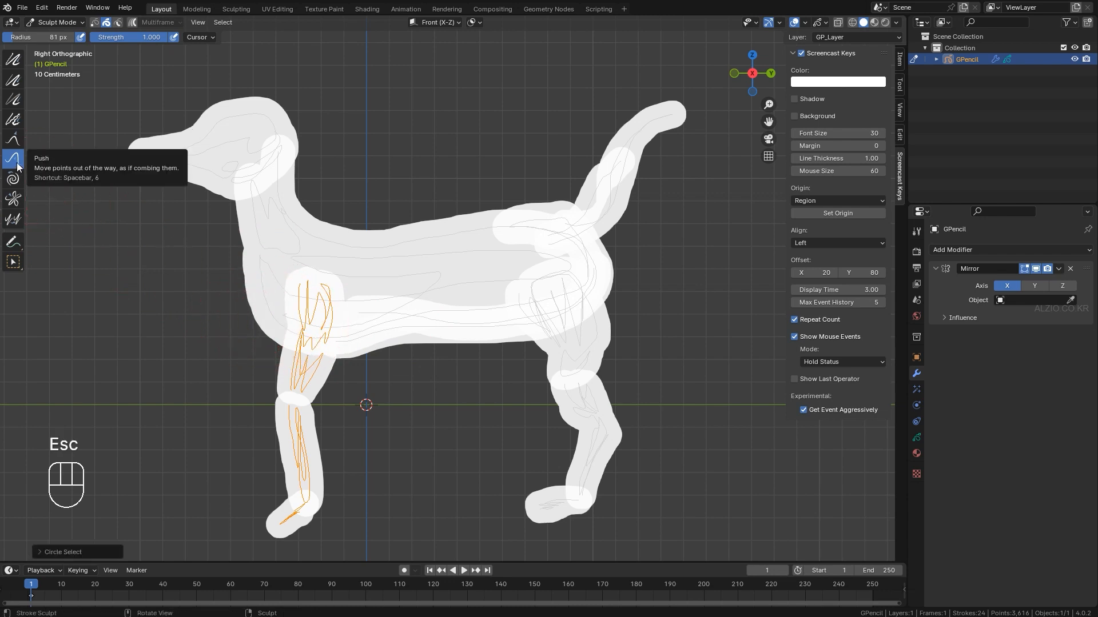
- Push the upper part of the masked front leg strokes inward against the body from a near-front view
mouse_move(310, 321)
left_mouse_down()
mouse_move(293, 321)
mouse_move(314, 345)
left_mouse_up()
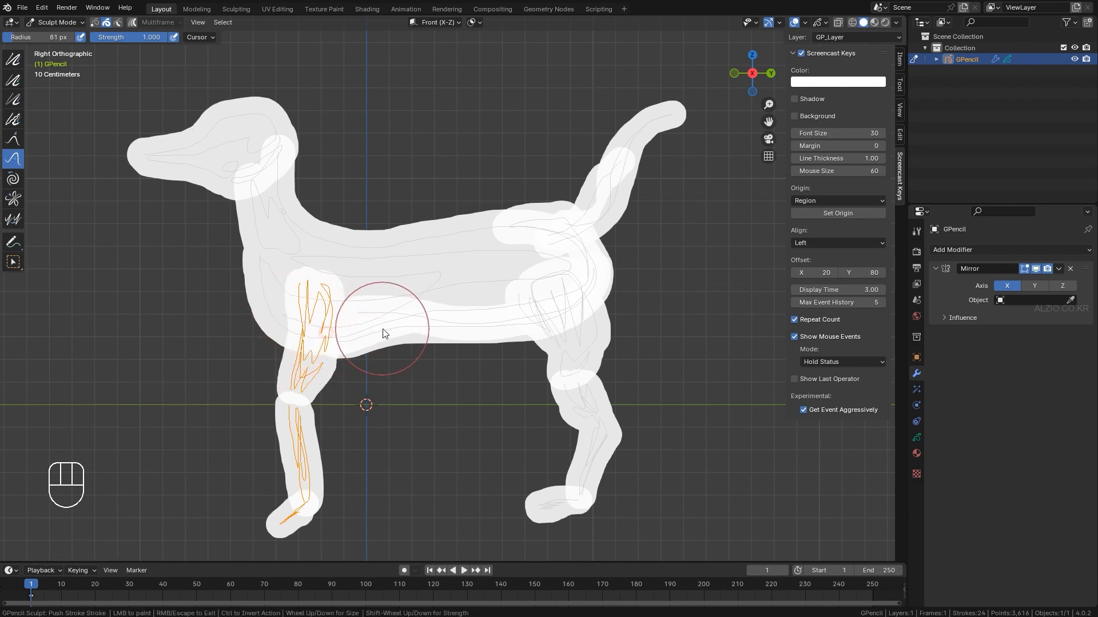
scroll(363, 338, "down", 2)
middle_click_drag(362, 340, 426, 352)
scroll(337, 346, "up", 3)
middle_click_drag(326, 310, 392, 303)
mouse_move(323, 307)
left_mouse_down()
mouse_move(297, 299)
mouse_move(298, 315)
left_mouse_up()
key("ctrl+z")
left_click_drag(309, 273, 289, 266)
left_click_drag(305, 312, 297, 315)
mouse_move(312, 359)
left_mouse_down()
mouse_move(304, 362)
mouse_move(293, 309)
left_mouse_up()
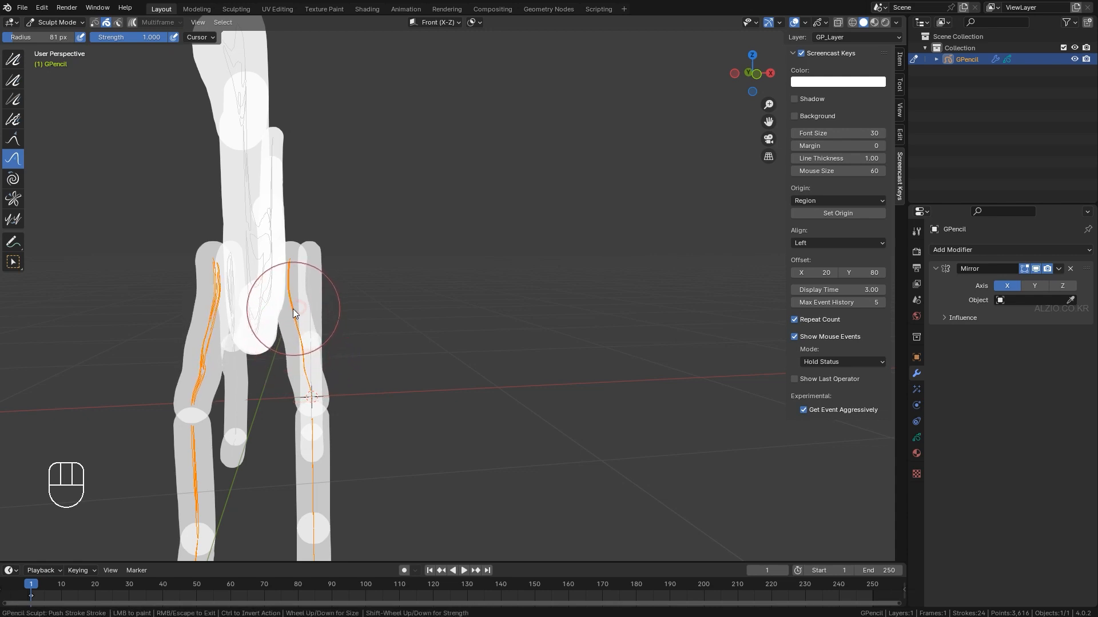
left_click_drag(294, 266, 290, 265)
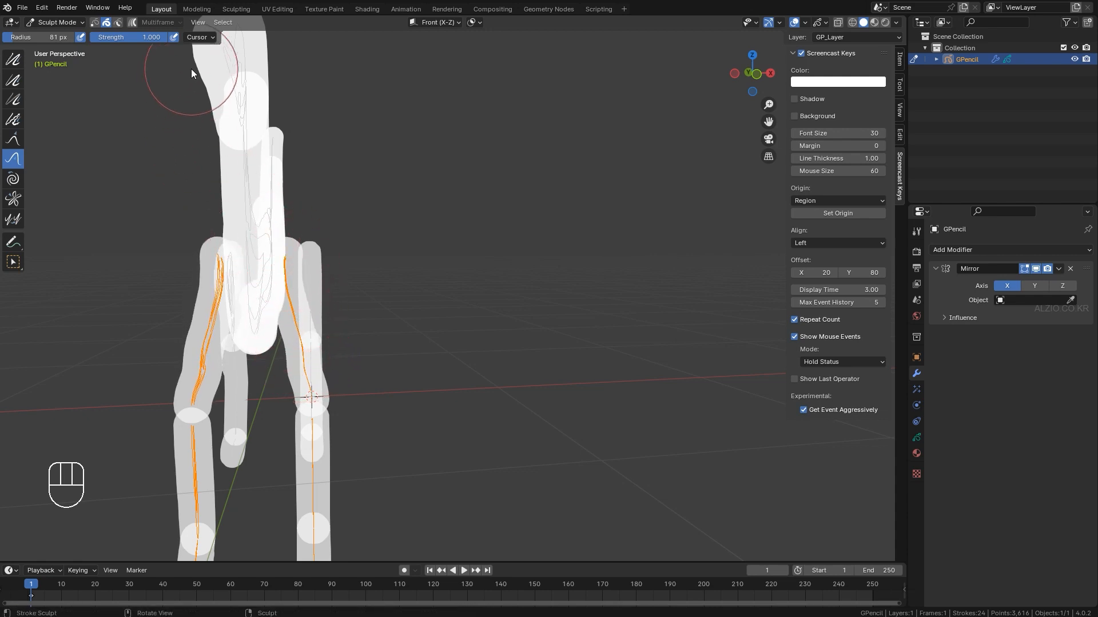
- Push the rest of the front leg strokes into shape and set the Push brush radius to 103 px
mouse_move(235, 223)
middle_mouse_down()
mouse_move(245, 241)
mouse_move(215, 276)
mouse_move(258, 247)
mouse_move(327, 266)
mouse_move(286, 334)
middle_mouse_up()
left_click_drag(286, 334, 277, 345)
mouse_move(278, 345)
middle_mouse_down()
mouse_move(282, 366)
mouse_move(311, 331)
mouse_move(313, 348)
mouse_move(184, 347)
mouse_move(285, 406)
mouse_move(271, 354)
mouse_move(293, 397)
middle_mouse_up()
left_click_drag(299, 398, 289, 346)
key("f")
left_click(297, 340)
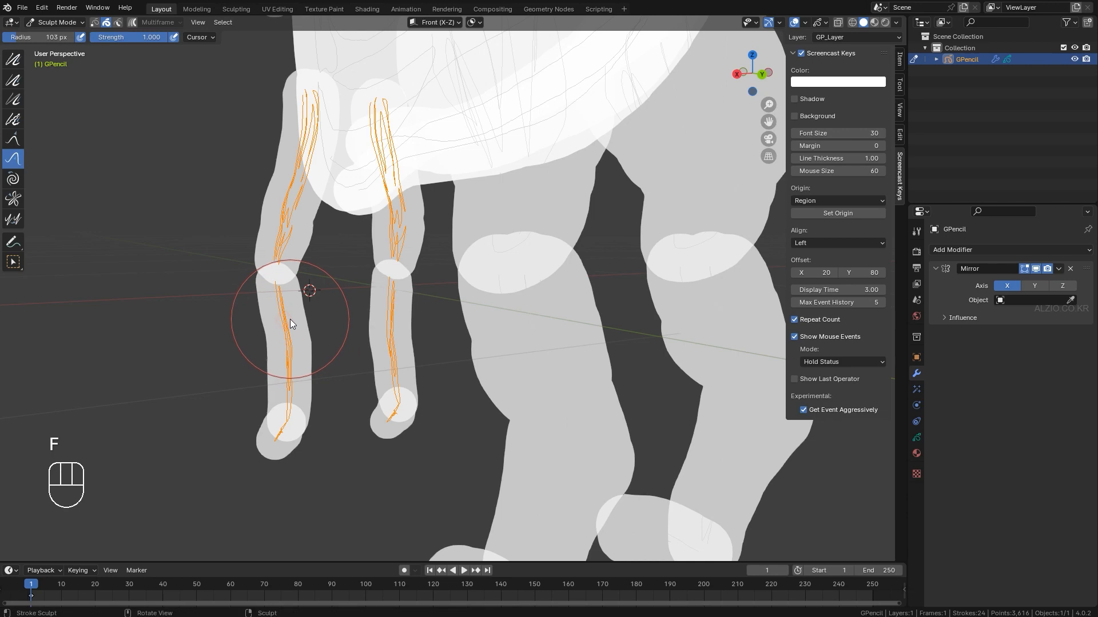
- Deselect the front leg and circle-select the hind leg and paw strokes in the right orthographic view
scroll(284, 308, "down", 4)
key("KP_3")
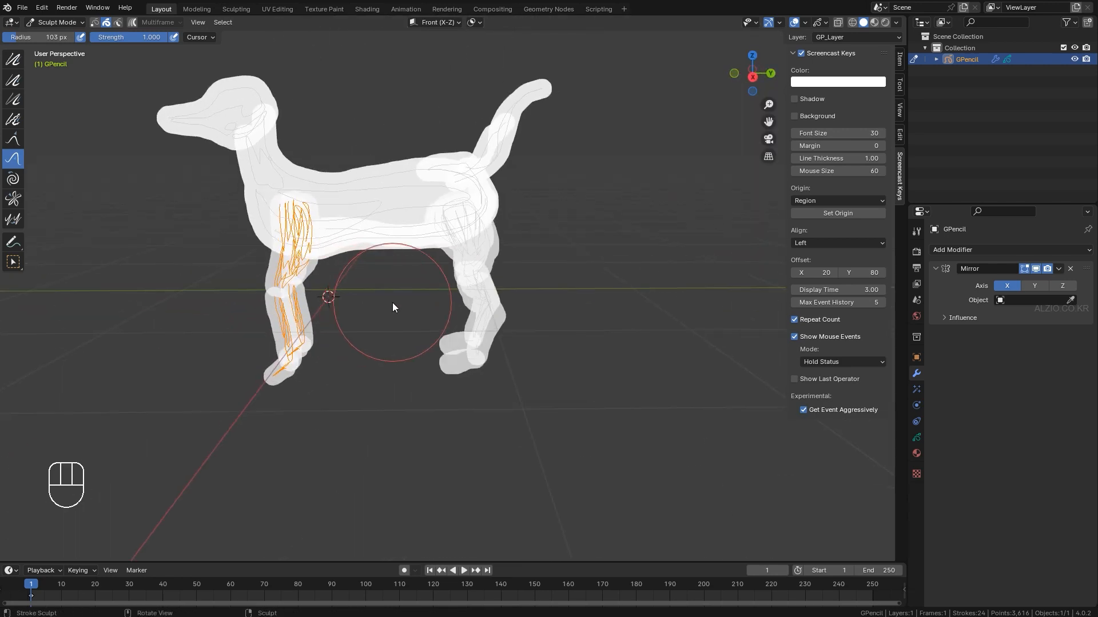
scroll(453, 300, "up", 2)
middle_click_drag(482, 303, 438, 372, "shift")
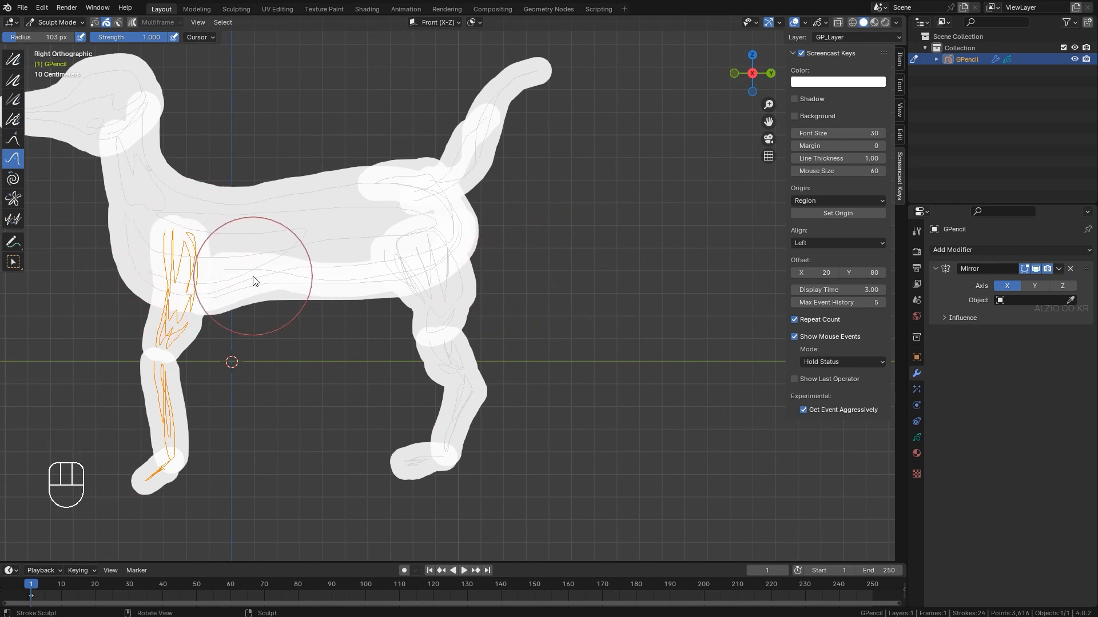
key("a")
key("a")
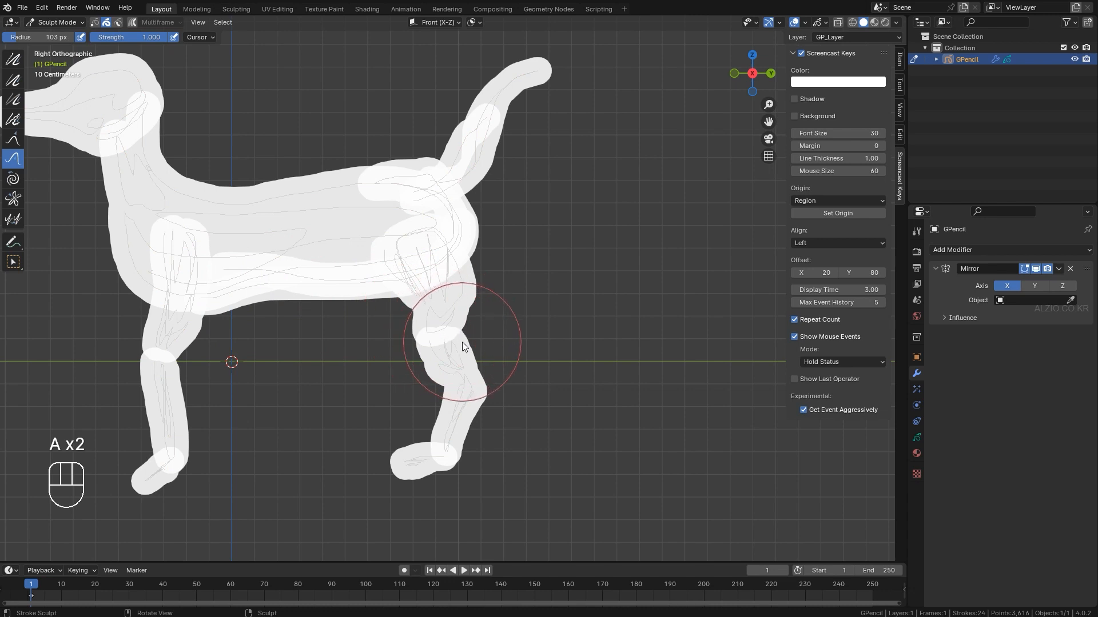
key("c")
left_click(443, 336)
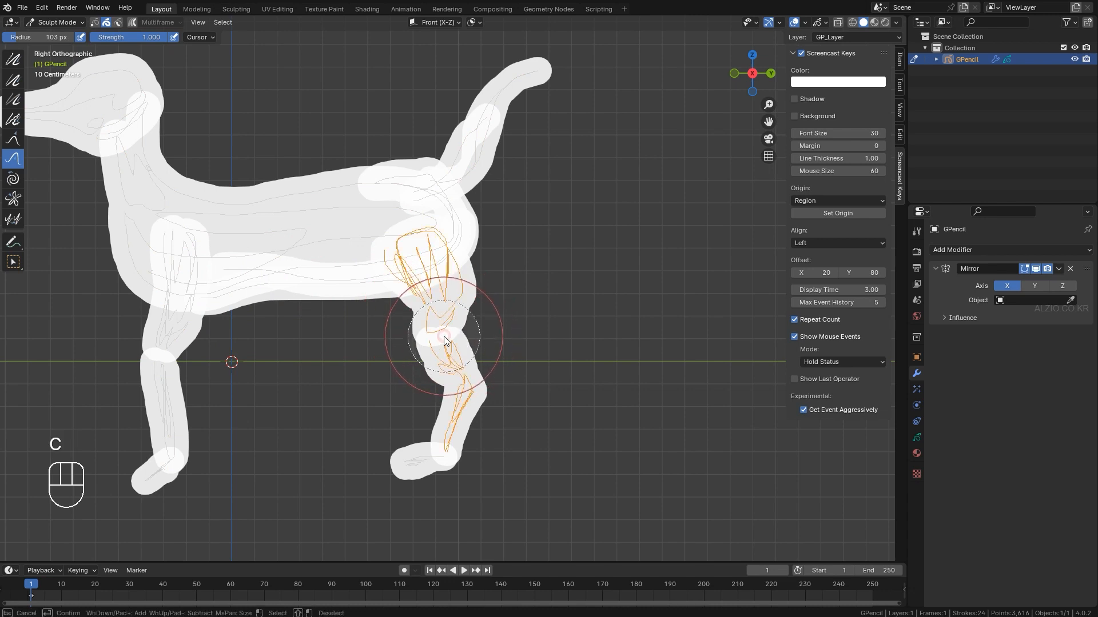
left_click(417, 462)
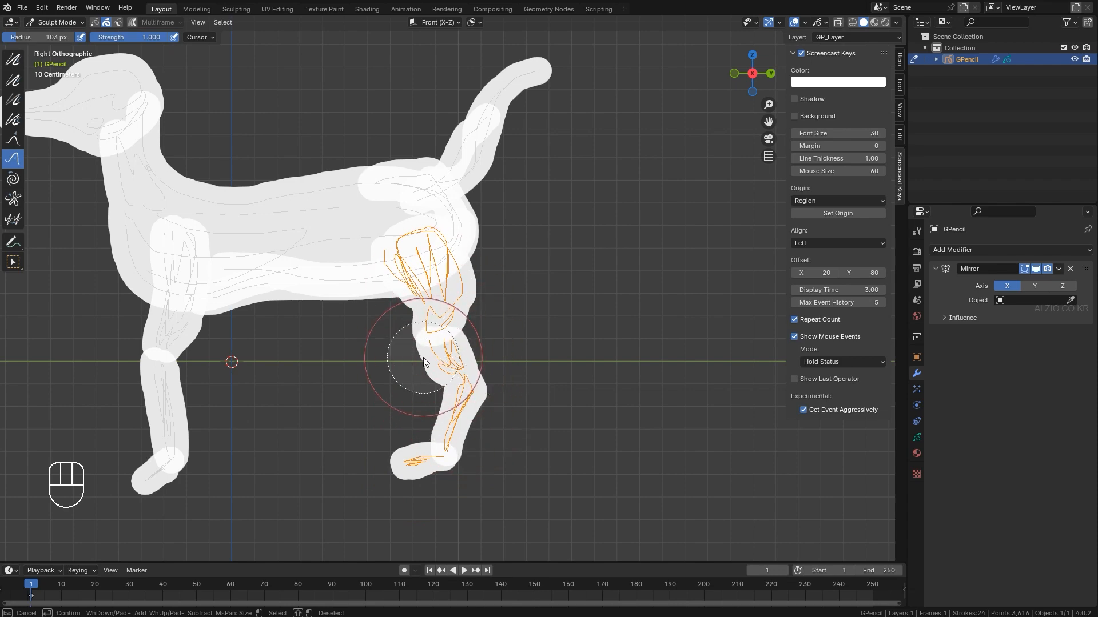
key("Escape")
- Push the top of the selected hind leg strokes inward against the body from behind, setting the brush radius to 117 px
scroll(426, 320, "down", 2)
mouse_move(429, 320)
middle_mouse_down()
mouse_move(489, 322)
mouse_move(307, 334)
middle_mouse_up()
scroll(430, 283, "up", 4)
middle_click_drag(432, 284, 412, 271)
left_click_drag(428, 270, 452, 267)
middle_click_drag(455, 267, 467, 274)
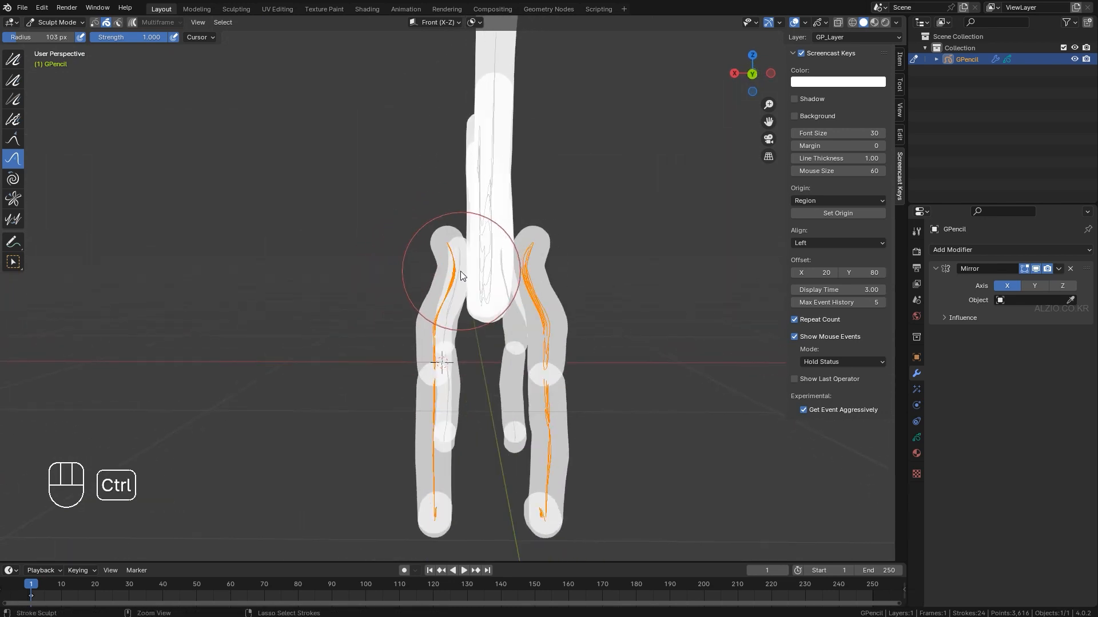
key("ctrl+z")
key("f")
left_click(451, 243)
mouse_move(451, 242)
left_mouse_down()
mouse_move(441, 235)
mouse_move(455, 234)
left_mouse_up()
key("f")
left_click(440, 299)
left_click_drag(440, 300, 441, 310)
- Push the lower hind leg and paw strokes into place and deselect all strokes
middle_click_drag(441, 310, 442, 372)
left_click_drag(444, 372, 447, 372)
middle_click_drag(420, 465, 415, 458)
middle_click_drag(415, 457, 399, 389, "shift")
mouse_move(401, 419)
left_mouse_down()
mouse_move(407, 372)
mouse_move(410, 393)
left_mouse_up()
mouse_move(410, 392)
middle_mouse_down()
mouse_move(399, 356)
mouse_move(492, 348)
mouse_move(418, 337)
middle_mouse_up()
scroll(417, 337, "up", 3)
scroll(410, 341, "down", 3)
scroll(404, 347, "up", 3)
key("a")
key("a")
key("Escape")
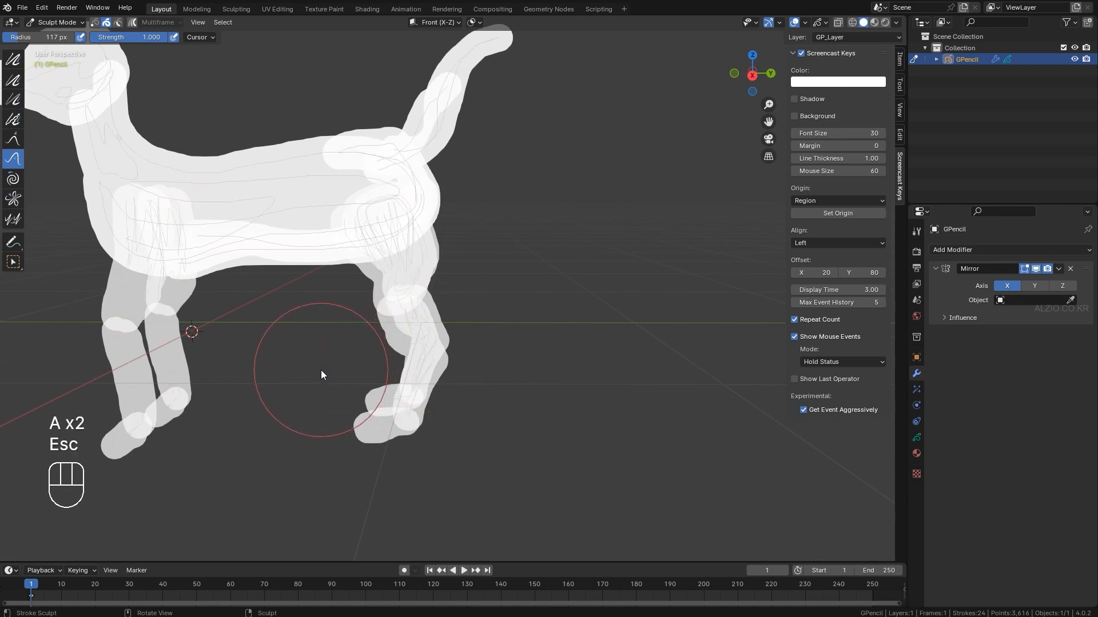
- Switch to Edit Mode and box-select the hind paw's points, excluding the leg points at the ankle
scroll(412, 337, "down", 4)
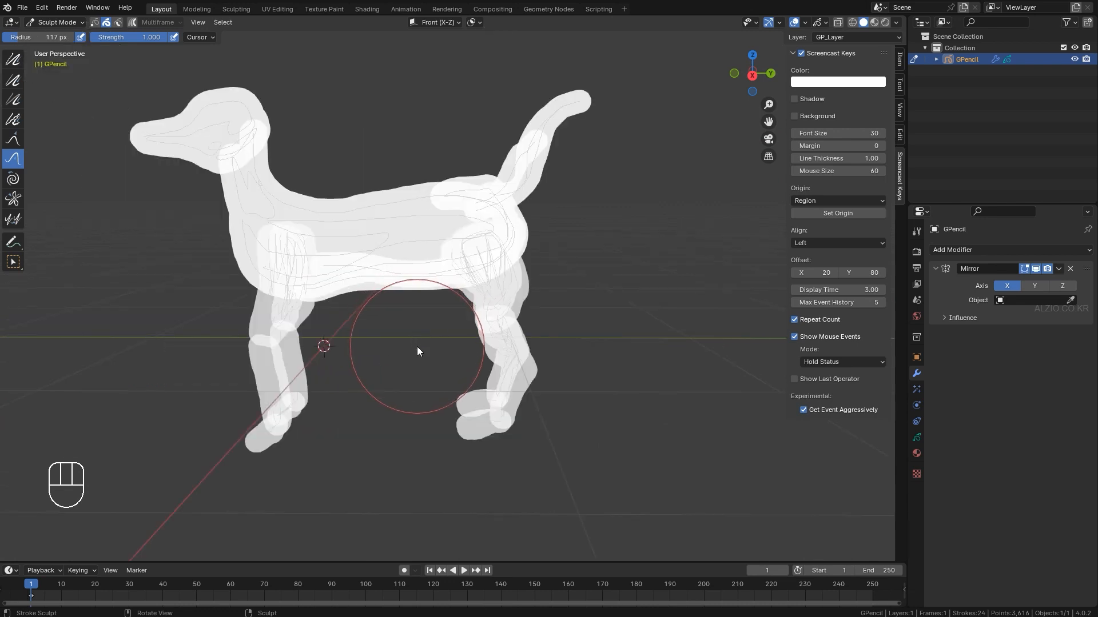
key("ctrl+Tab")
key("ctrl+Tab")
left_click(484, 350)
scroll(490, 386, "up", 2)
mouse_move(492, 400)
middle_mouse_down()
mouse_move(507, 423)
mouse_move(502, 403)
middle_mouse_up()
scroll(497, 429, "up", 2)
left_click_drag(549, 459, 437, 378)
middle_click_drag(437, 378, 514, 392)
scroll(515, 392, "up", 3)
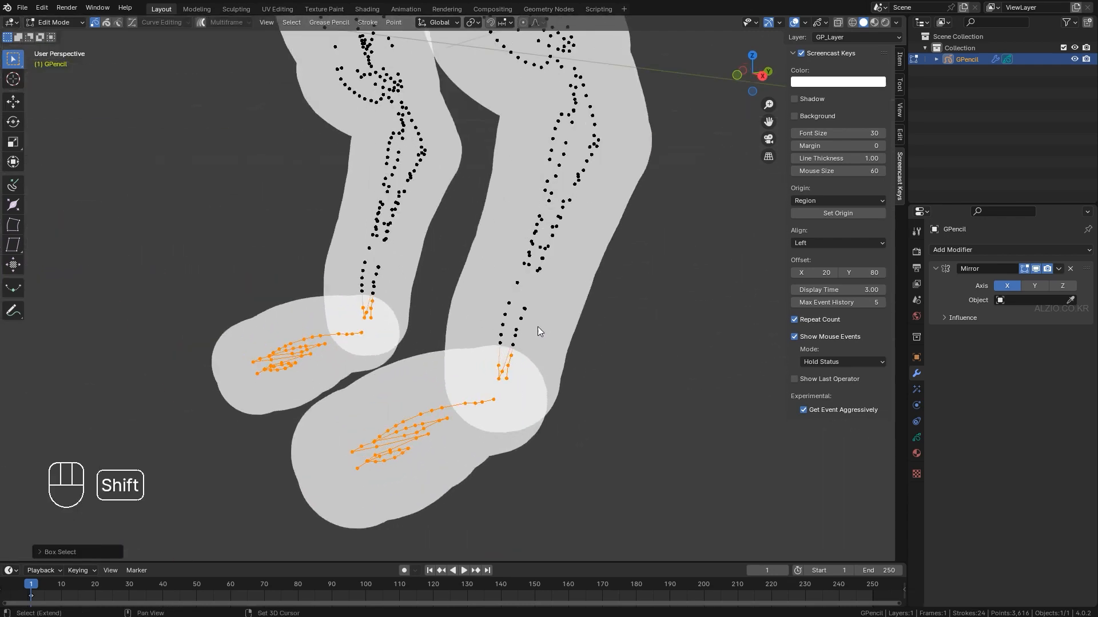
left_click_drag(547, 291, 488, 382, "ctrl")
scroll(474, 392, "down", 3)
middle_click_drag(469, 391, 452, 437)
- Duplicate the hind paw's points, scale the copy down and move it to the front end of the paw
key("shift+d")
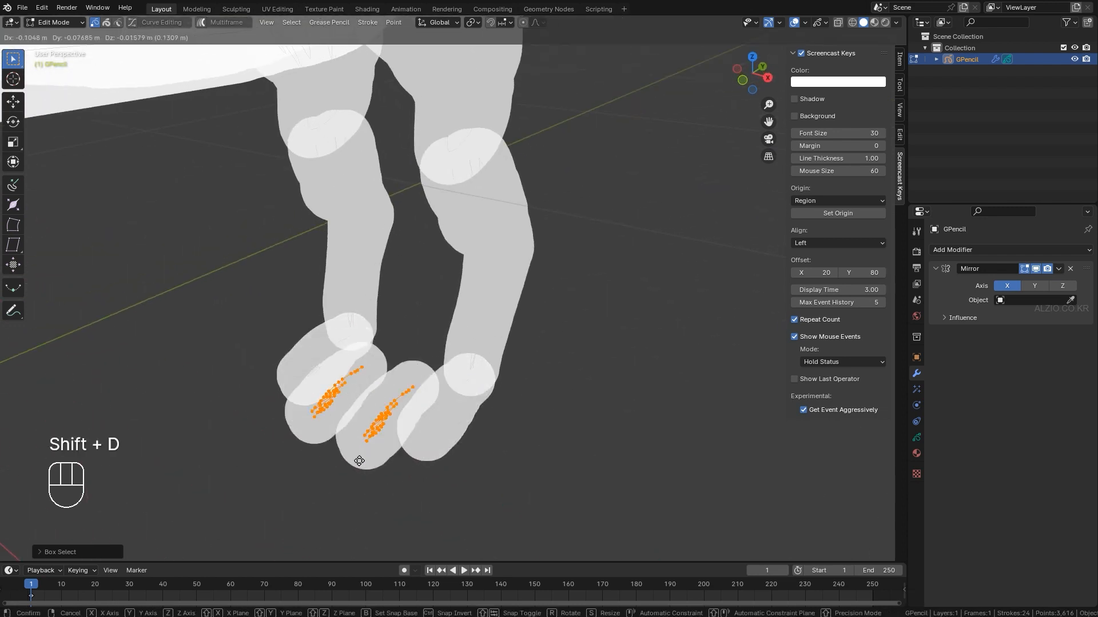
key("s")
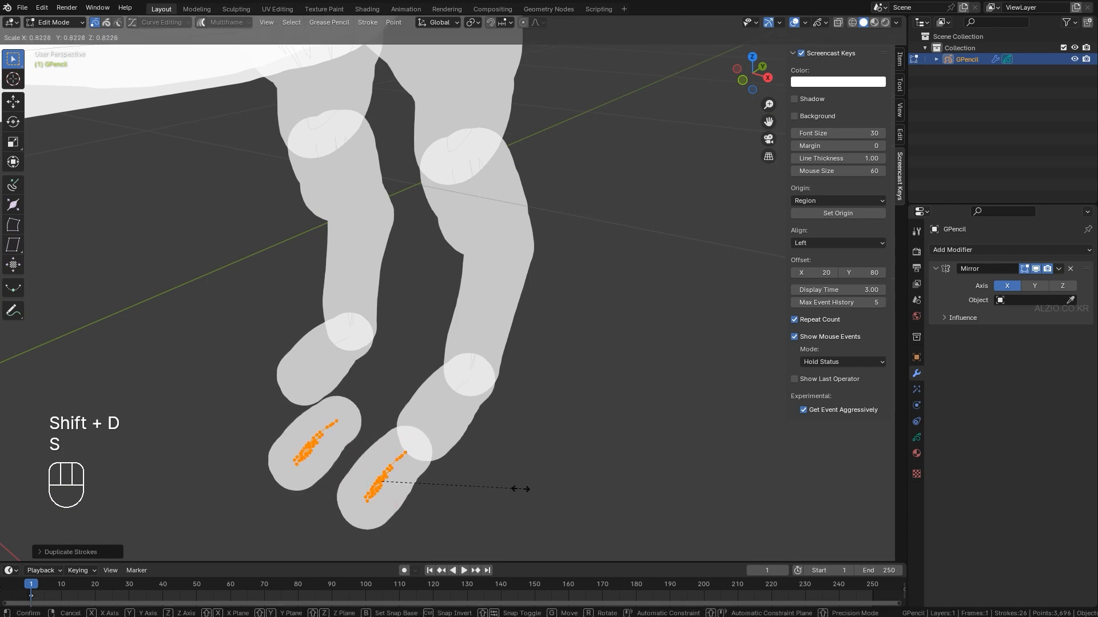
left_click(417, 500)
mouse_move(413, 496)
middle_mouse_down()
mouse_move(354, 472)
mouse_move(405, 472)
mouse_move(410, 444)
middle_mouse_up()
key("KP_3")
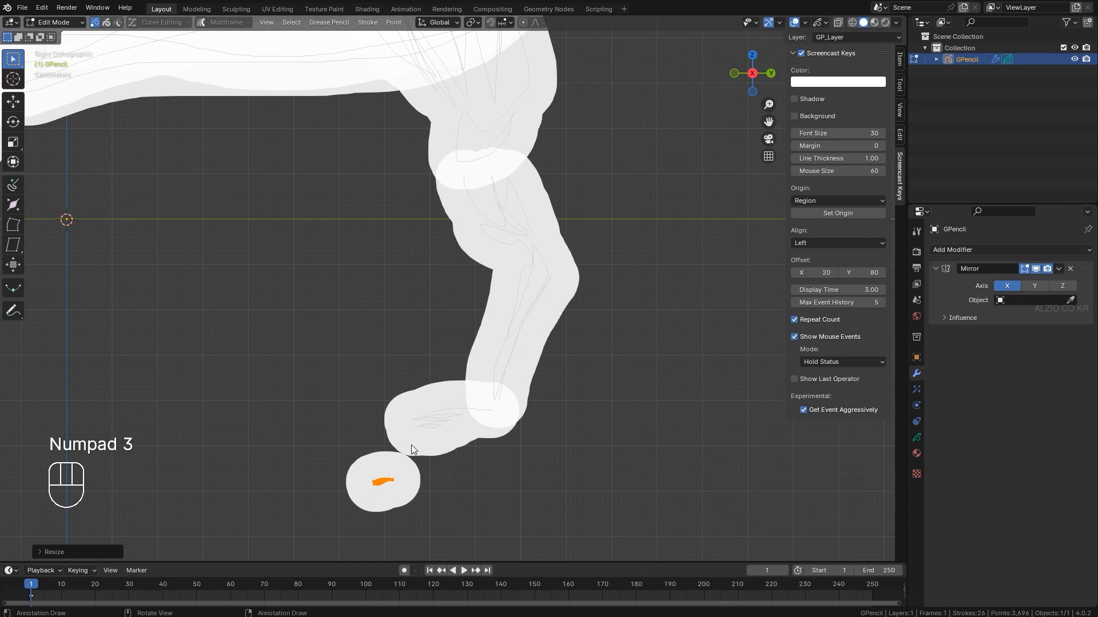
key("g")
left_click(400, 402)
mouse_move(400, 403)
middle_mouse_down()
mouse_move(468, 482)
mouse_move(500, 481)
mouse_move(446, 426)
mouse_move(366, 384)
mouse_move(451, 443)
mouse_move(436, 449)
middle_mouse_up()
key("g")
left_click(529, 472)
- Scale the duplicated paw-tip strokes down further and flatten them along the Z axis in the right orthographic view
key("s")
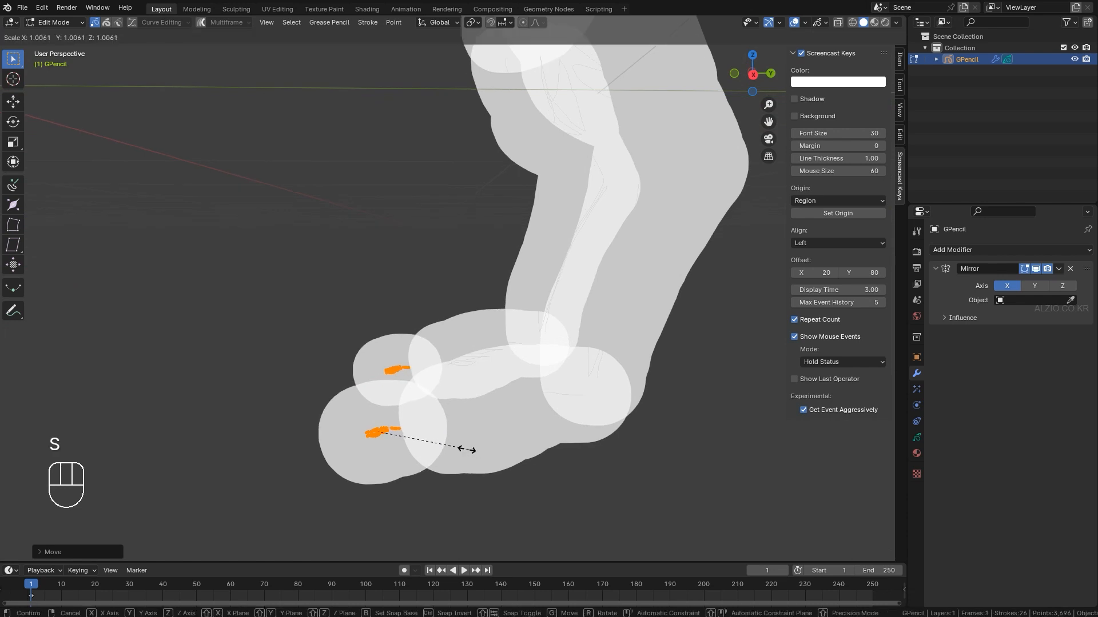
left_click(424, 434)
scroll(434, 435, "down", 1)
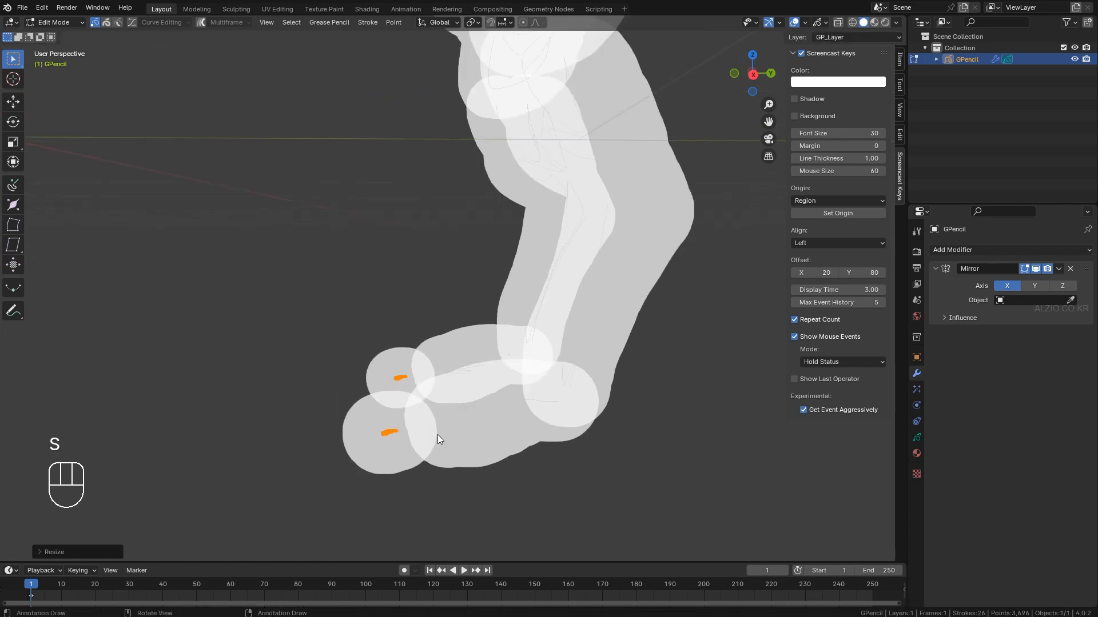
key("KP_3")
key("s")
key("z")
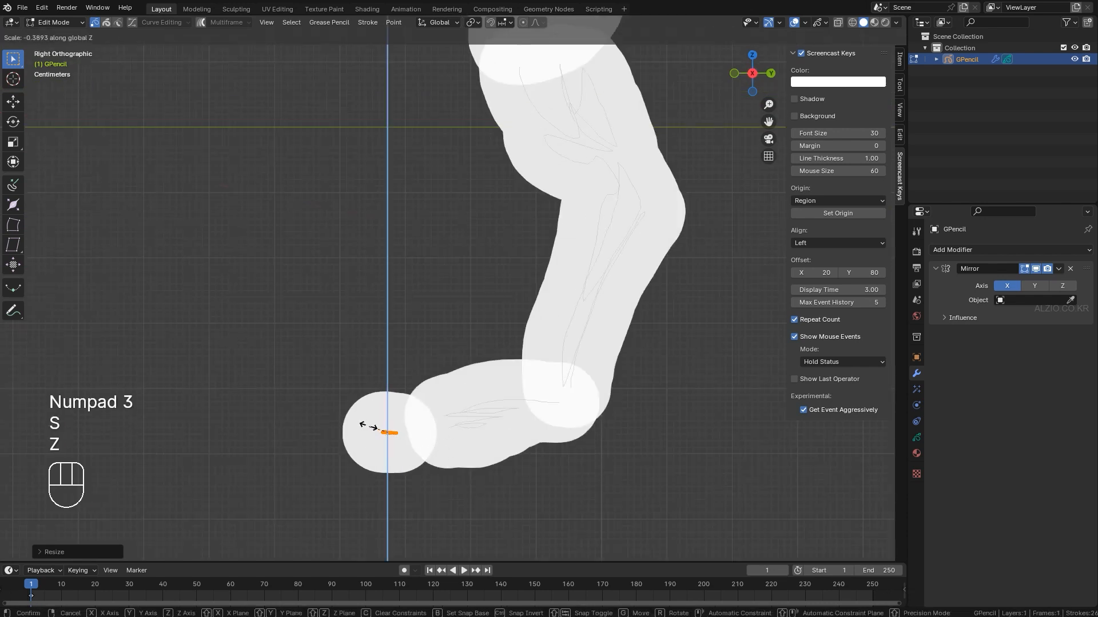
left_click(409, 420)
- Shrink the duplicated paw-tip strokes twice more into a small round toe ball
scroll(411, 426, "down", 8)
middle_click_drag(416, 420, 480, 441)
scroll(417, 422, "up", 7)
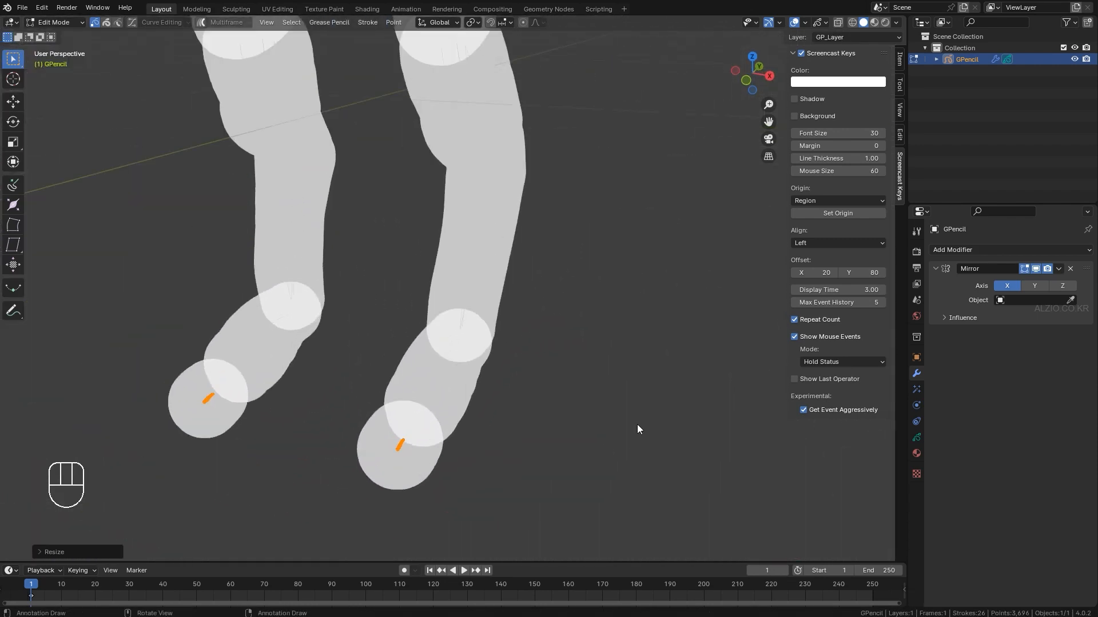
key("s")
left_click(401, 454)
mouse_move(401, 455)
middle_mouse_down()
mouse_move(406, 442)
mouse_move(331, 459)
middle_mouse_up()
key("s")
left_click(483, 445)
middle_click_drag(483, 442, 472, 424)
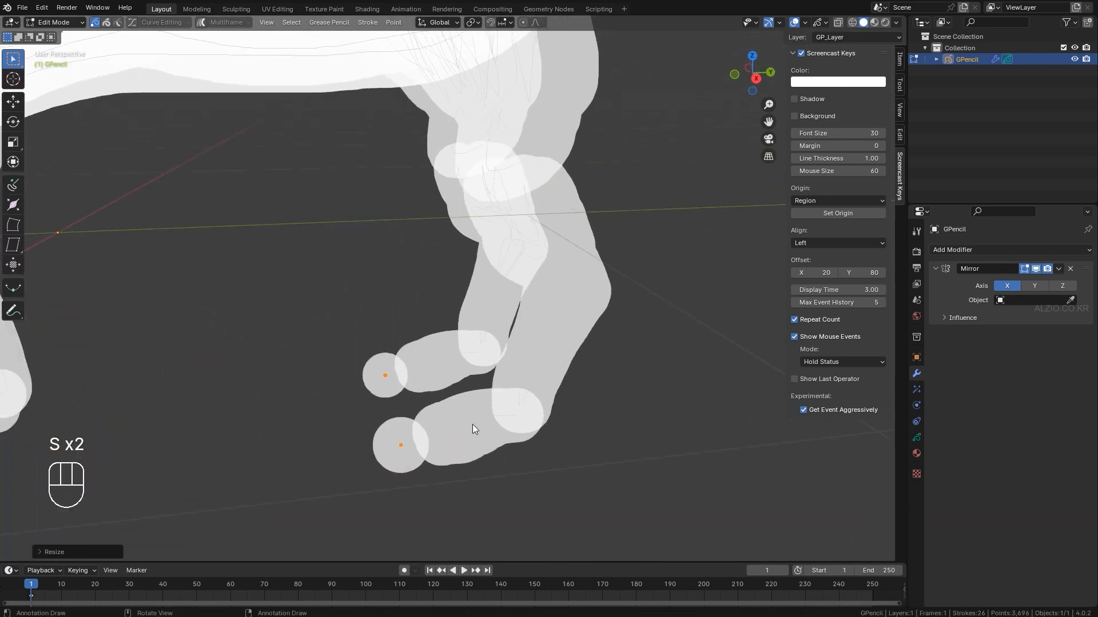
- Check the whole dog with its new toe balls and switch to Object Mode
scroll(406, 340, "down", 8)
scroll(467, 356, "up", 1)
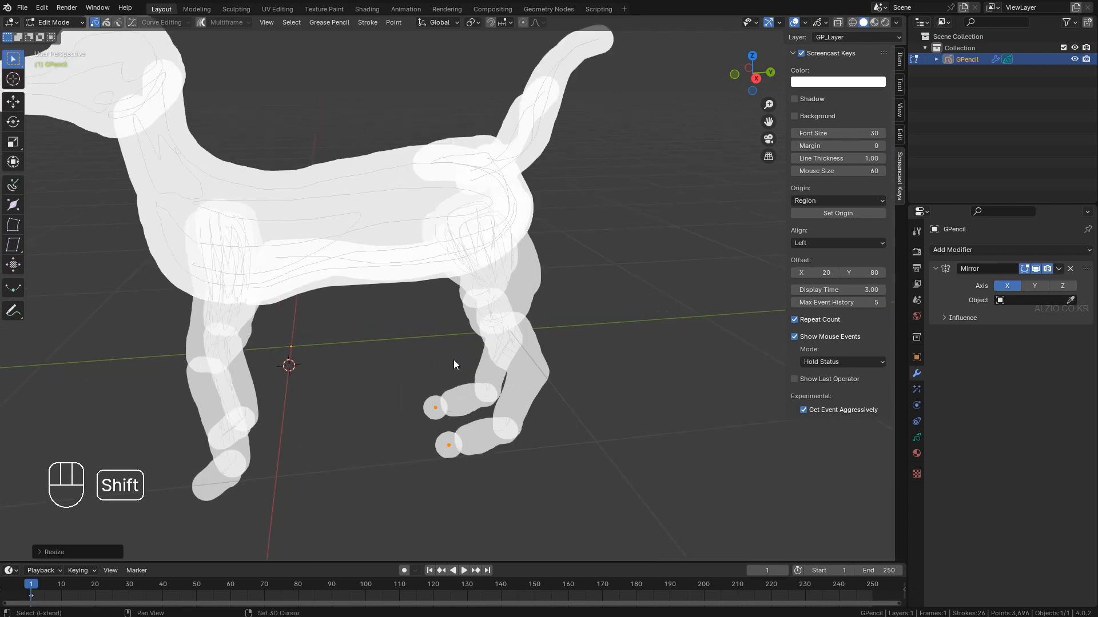
middle_click_drag(454, 359, 520, 375, "shift")
scroll(521, 376, "down", 1)
middle_click_drag(468, 346, 480, 352)
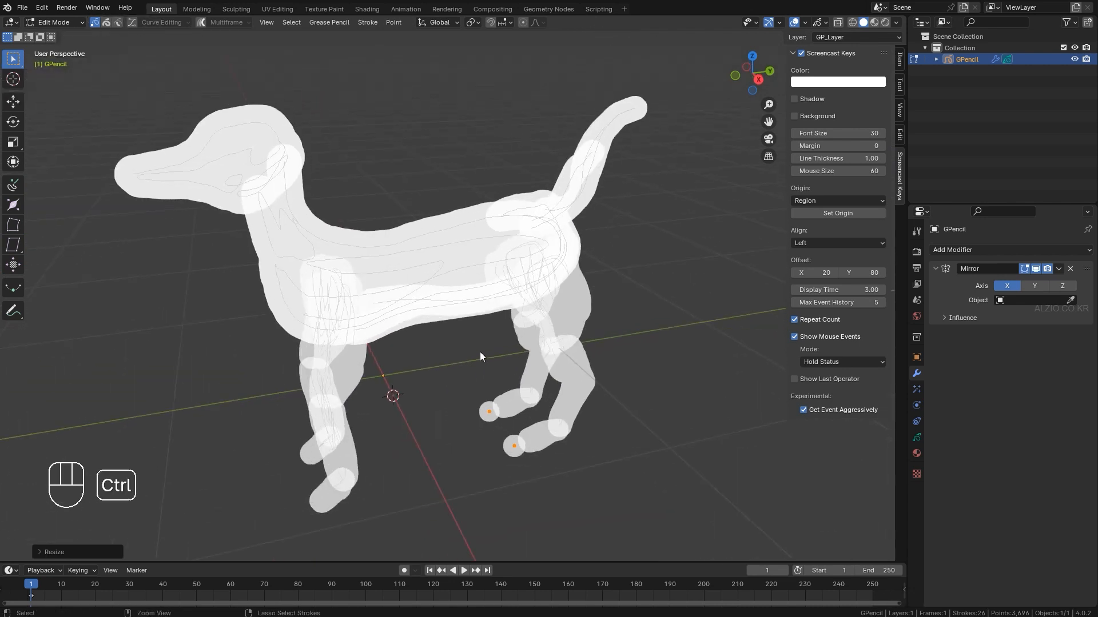
key("ctrl+Tab")
left_click(393, 348)
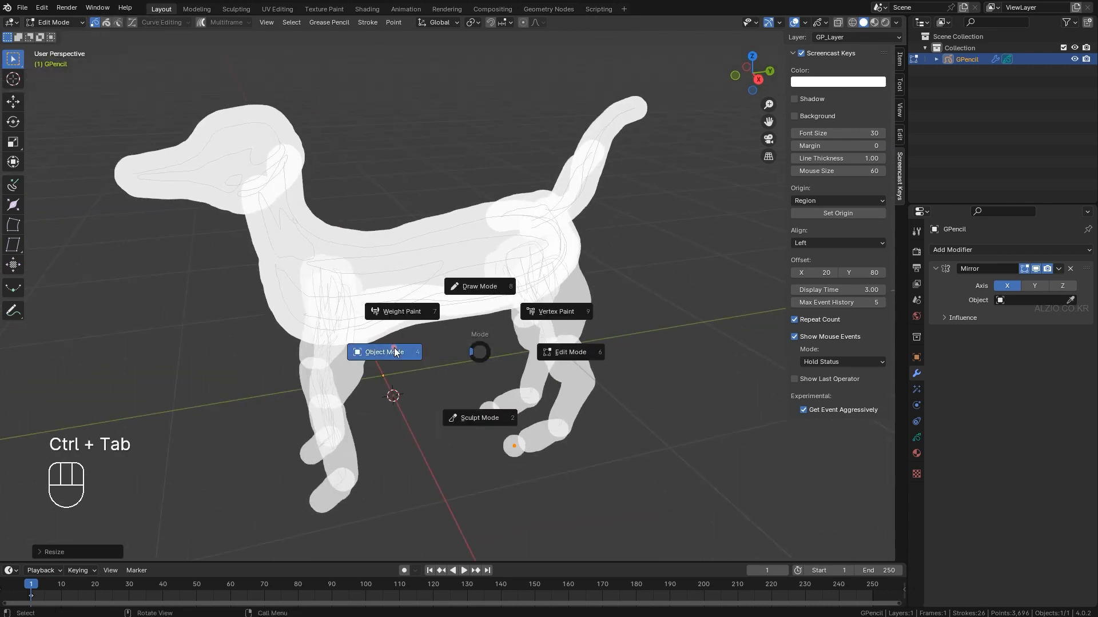
- Convert the Grease Pencil dog to a Path and select the resulting curve object
scroll(400, 340, "down", 3)
scroll(430, 320, "up", 5)
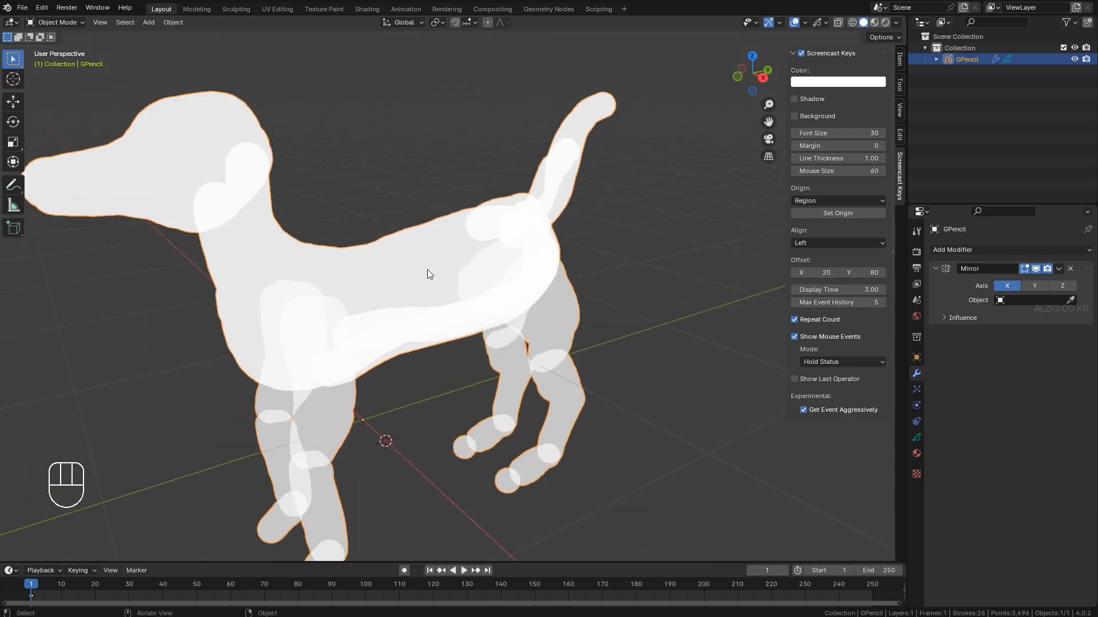
right_click(427, 274)
mouse_move(428, 274)
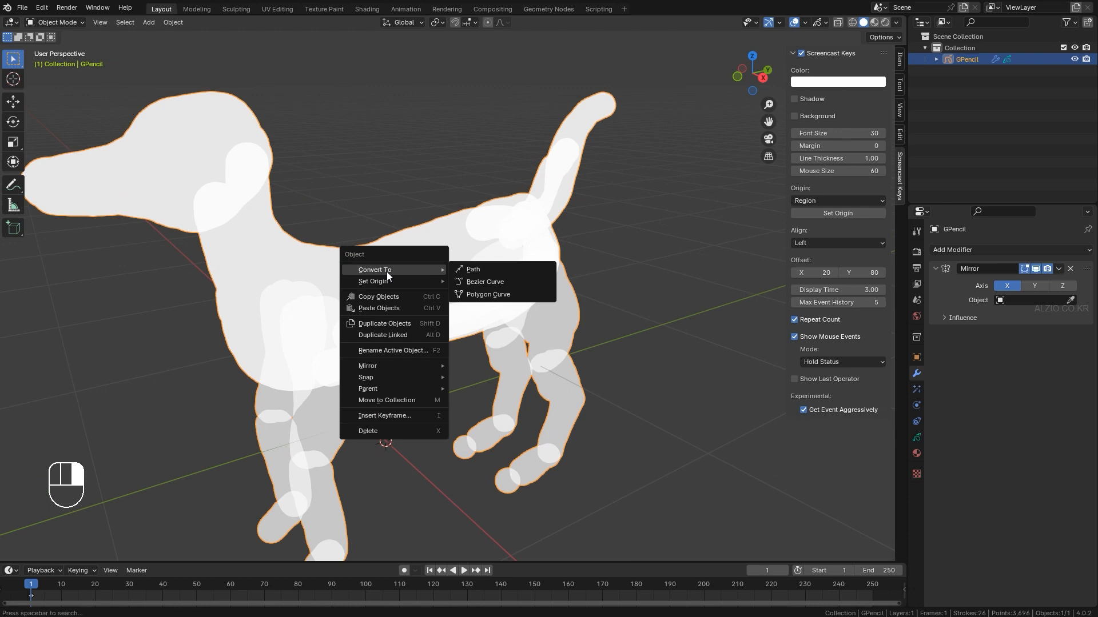
left_click(468, 270)
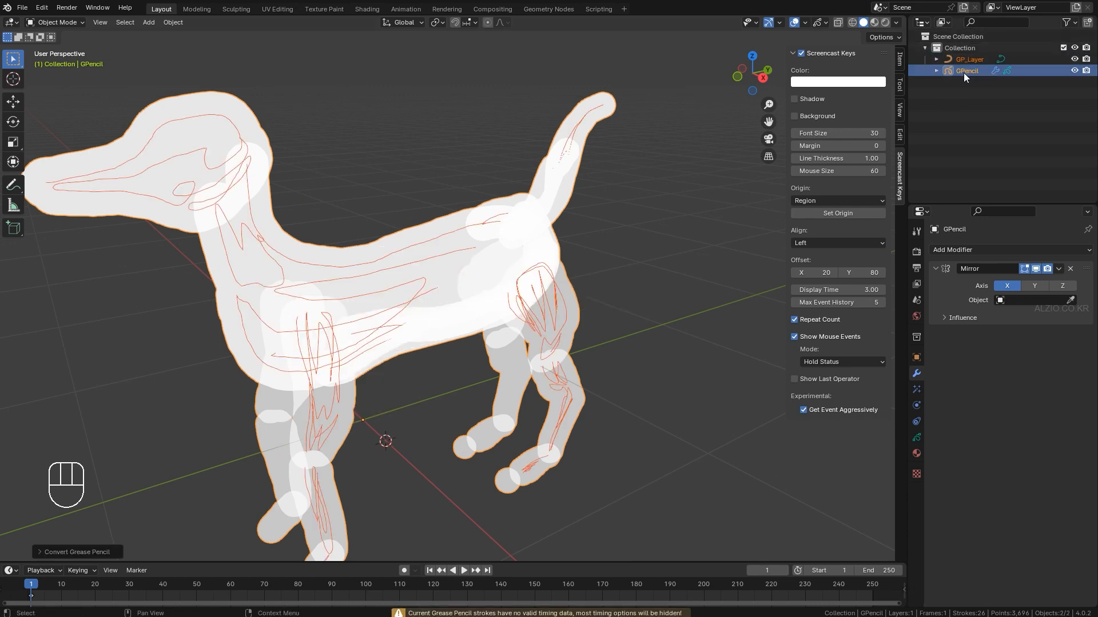
left_click(974, 61)
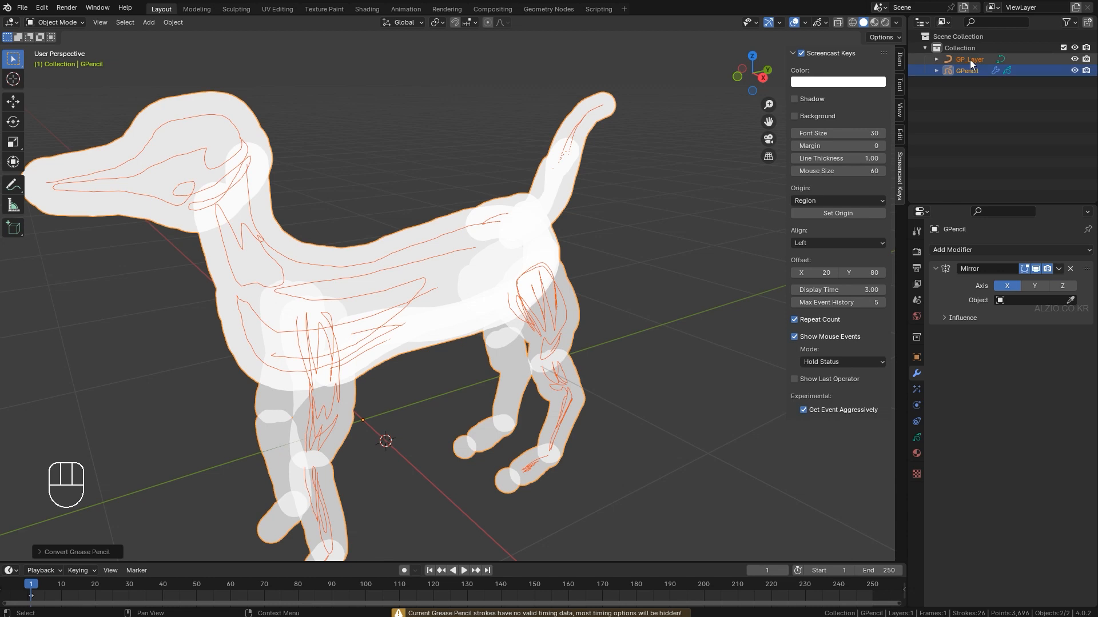
- Hide the original Grease Pencil dog in the viewport and select the curve object converted from it
middle_click_drag(591, 225, 477, 255)
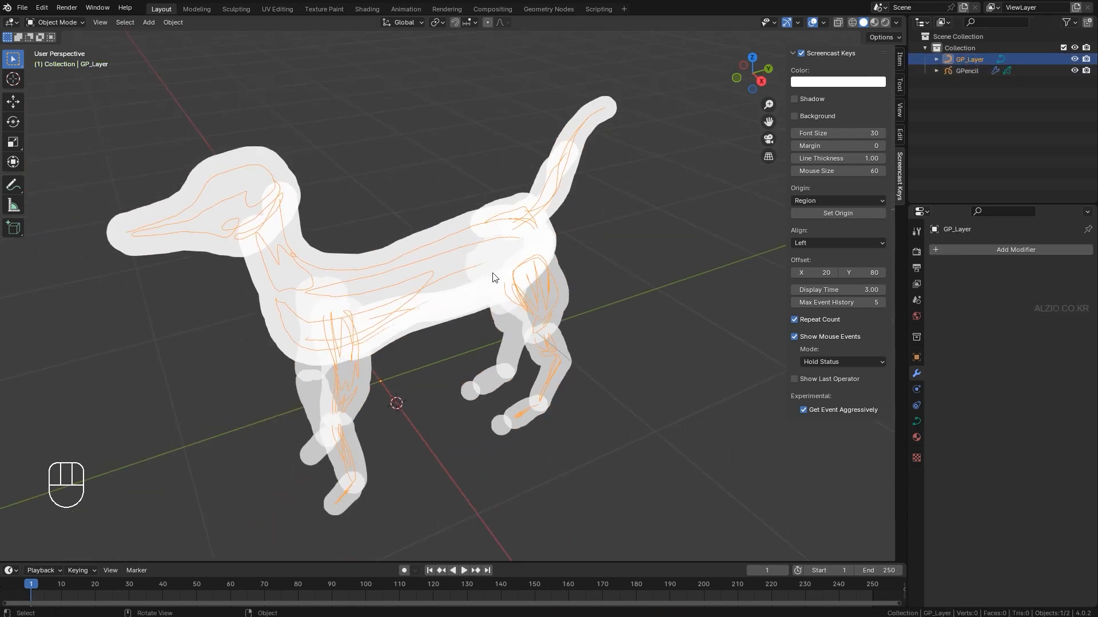
left_click(967, 70)
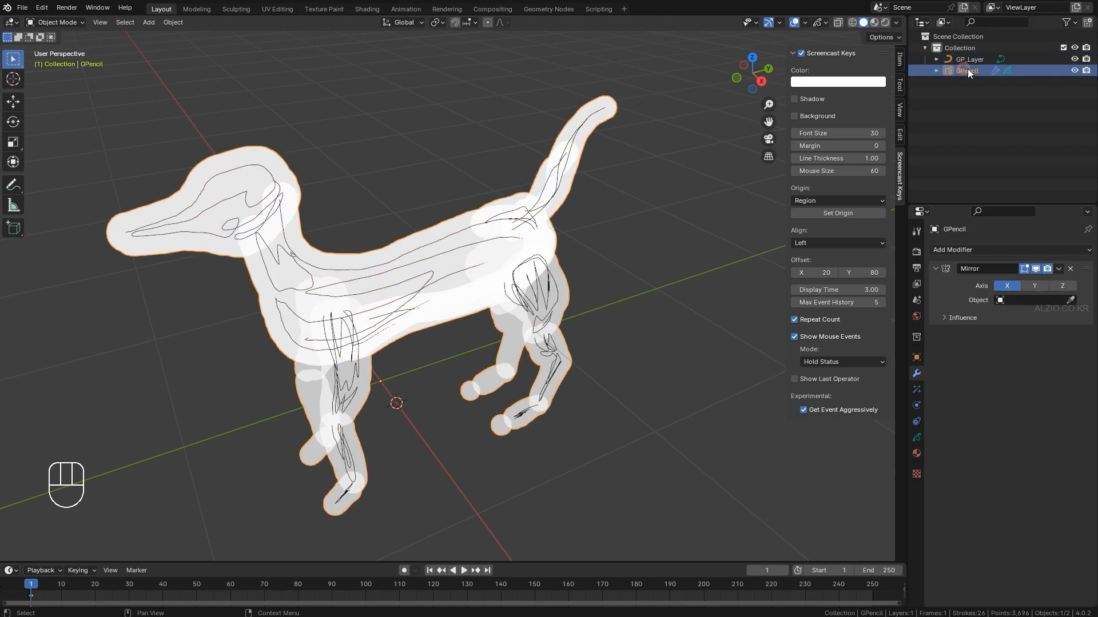
left_click(1075, 70)
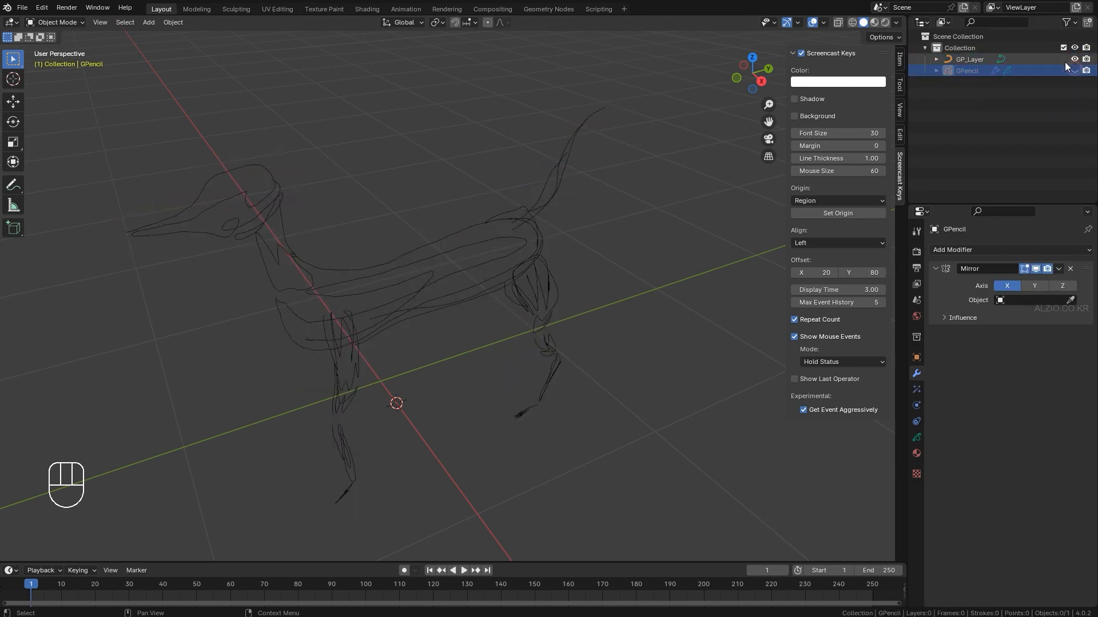
left_click(973, 60)
middle_click_drag(571, 252, 496, 248)
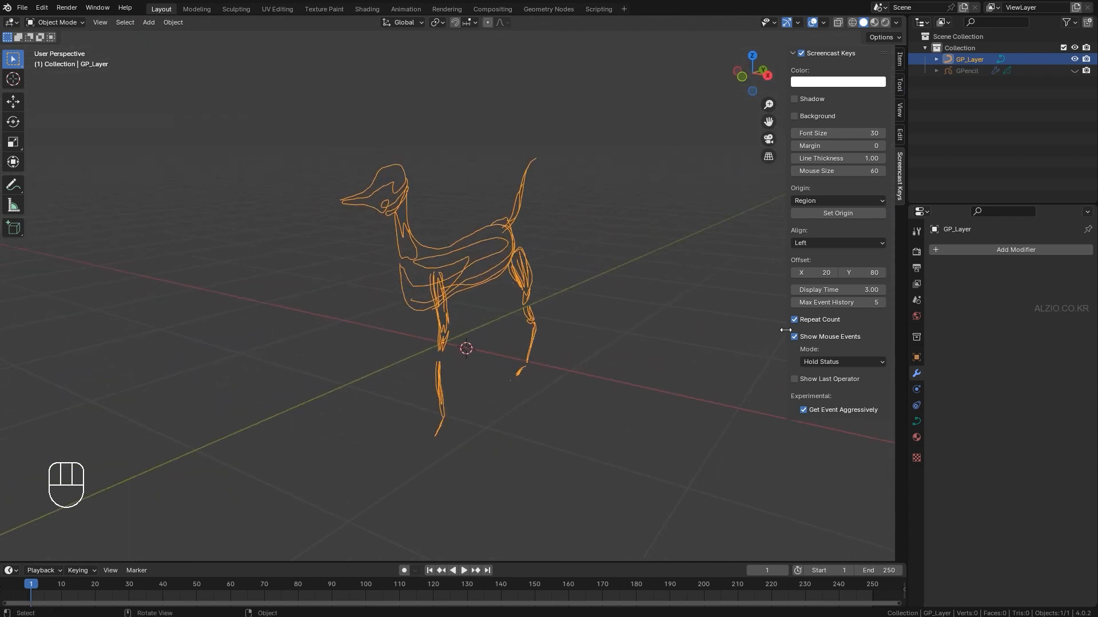
- Give the dog curve thickness with a round bevel depth of 0.006 m
left_click(917, 423)
scroll(942, 419, "down", 3)
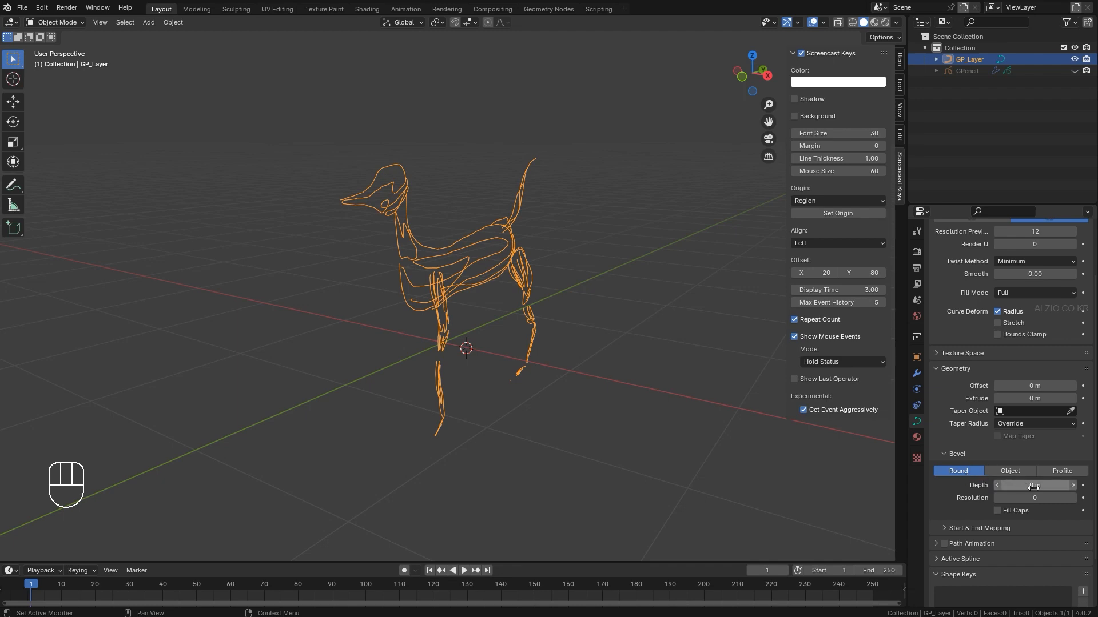
mouse_move(1037, 486)
left_mouse_down()
mouse_move(1075, 486)
mouse_move(1029, 485)
left_mouse_up()
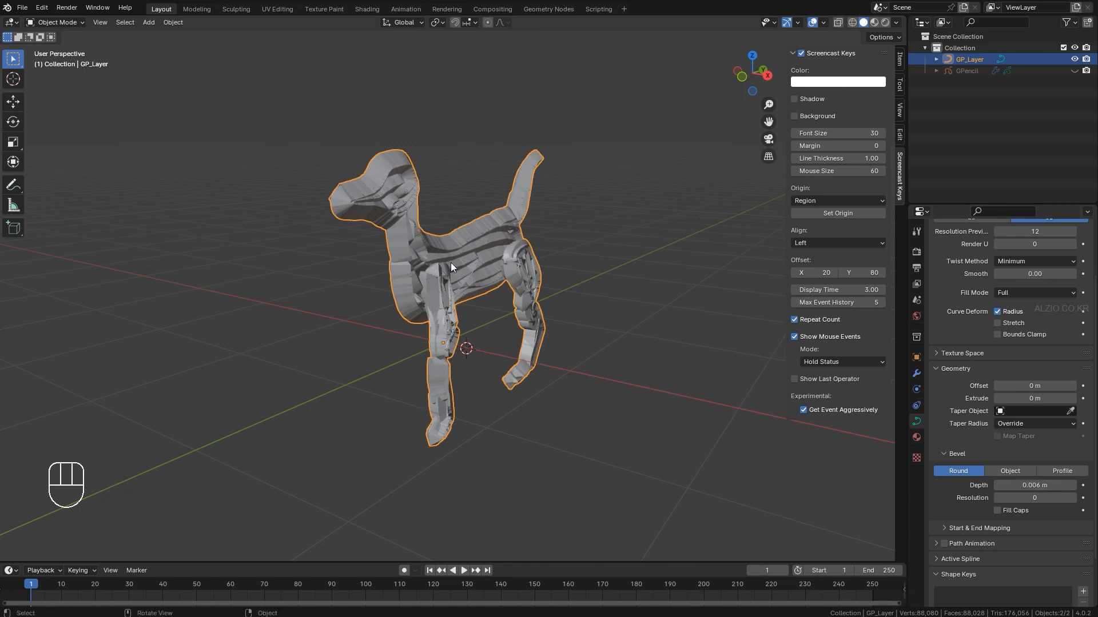
- In see-through top view, select only the leg splines of the dog curve and separate them into their own object
key("KP_7")
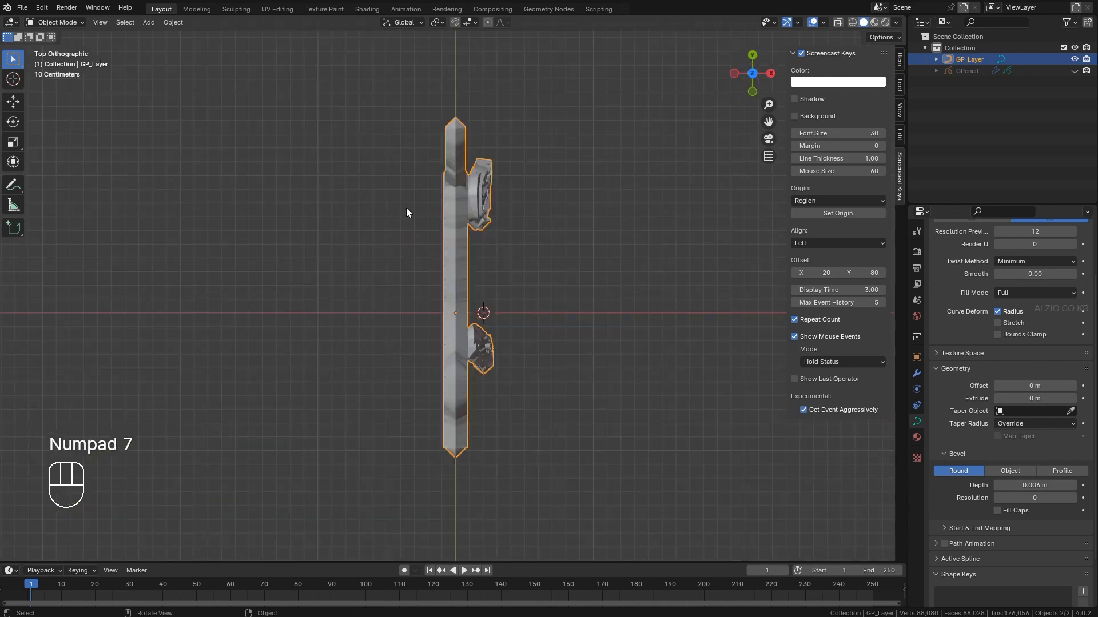
key("Tab")
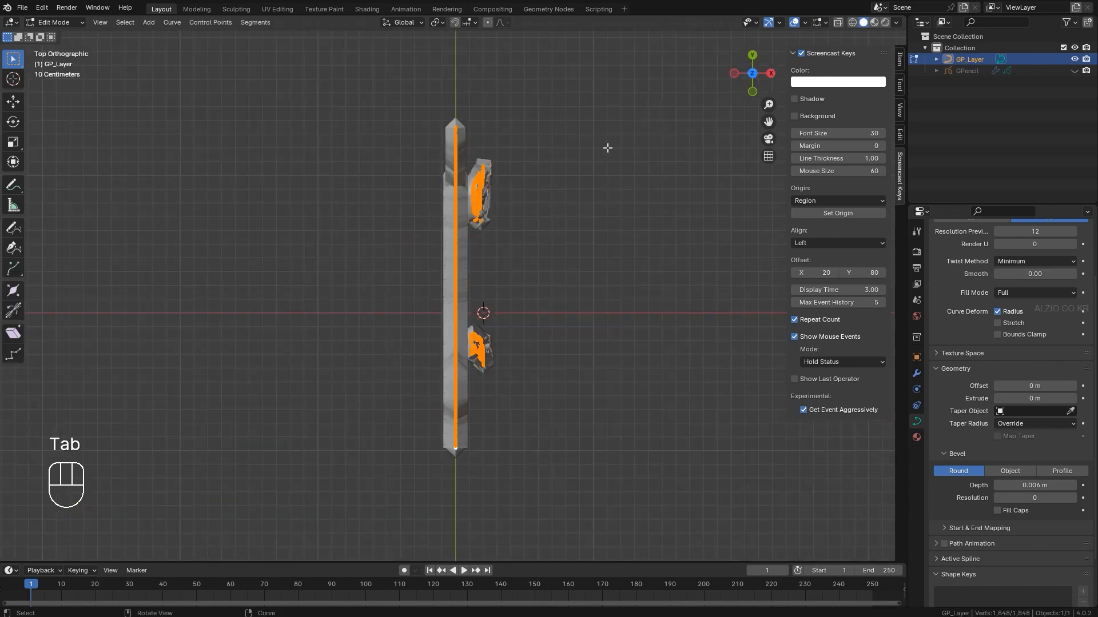
left_click(842, 22)
left_click(561, 163)
left_click_drag(534, 129, 462, 408)
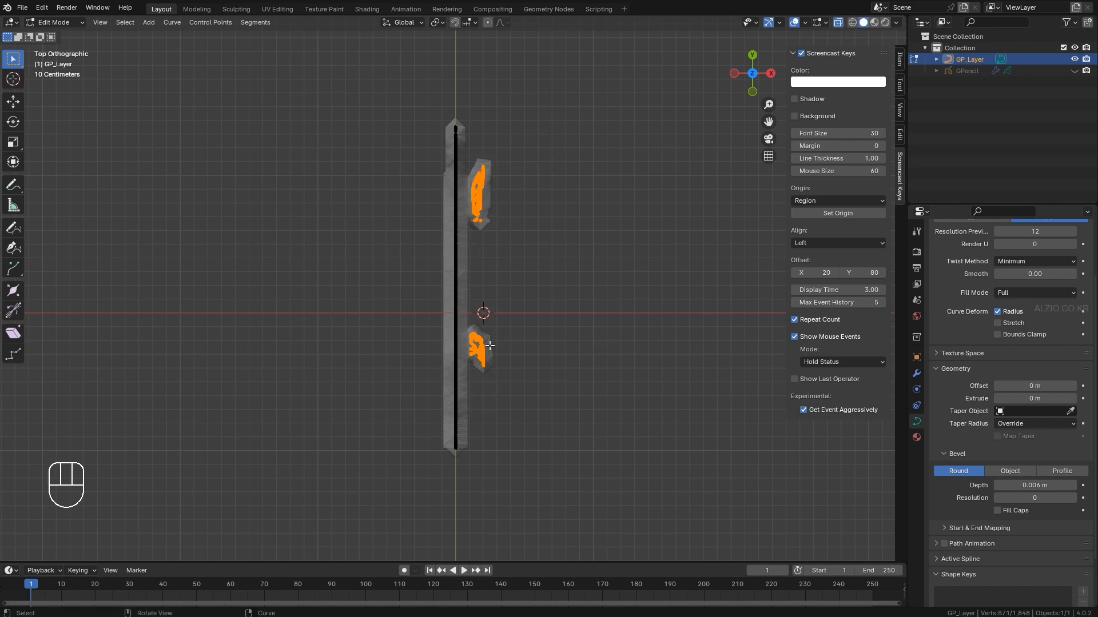
key("p")
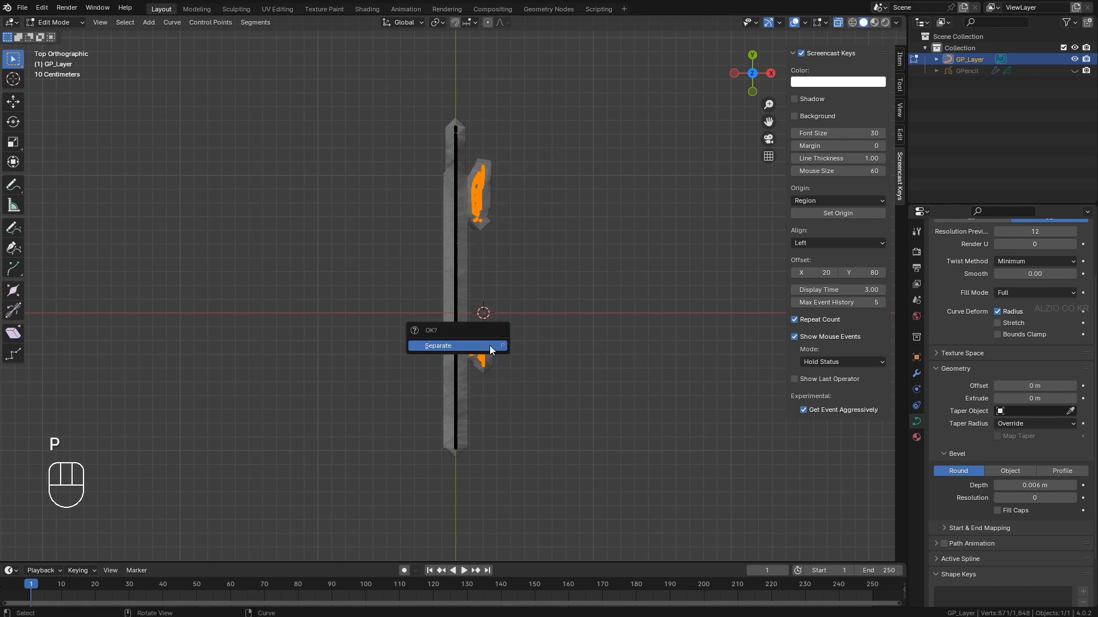
left_click(446, 347)
- Return to Object Mode, deselect everything and turn off the see-through X-ray display
mouse_move(451, 327)
middle_mouse_down()
mouse_move(466, 328)
mouse_move(439, 311)
mouse_move(455, 324)
middle_mouse_up()
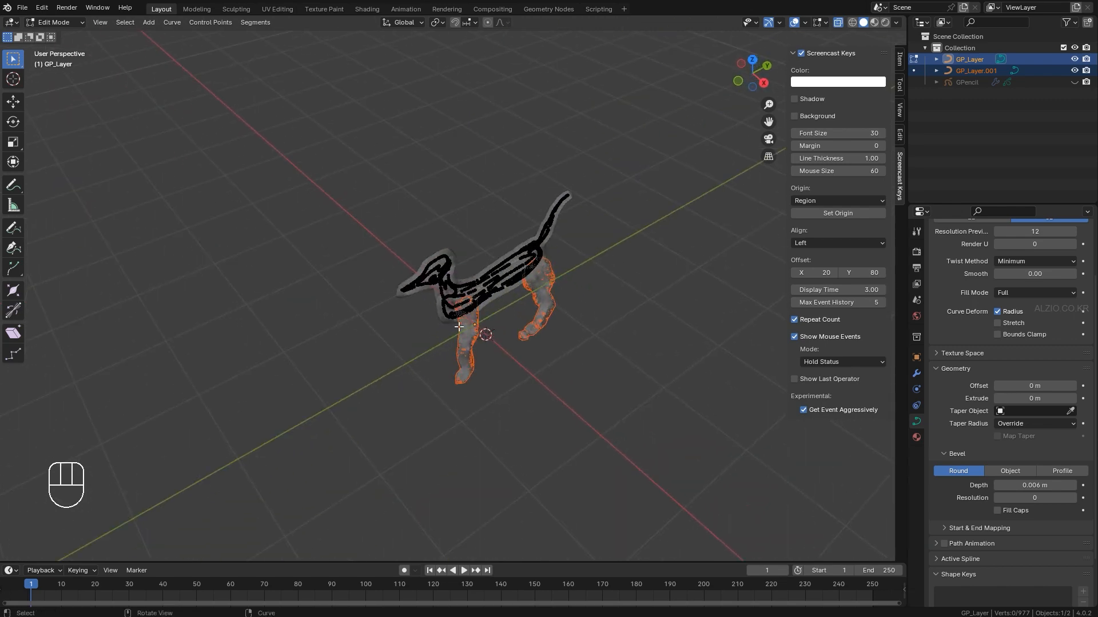
scroll(454, 324, "up", 5)
key("Tab")
left_click(513, 372)
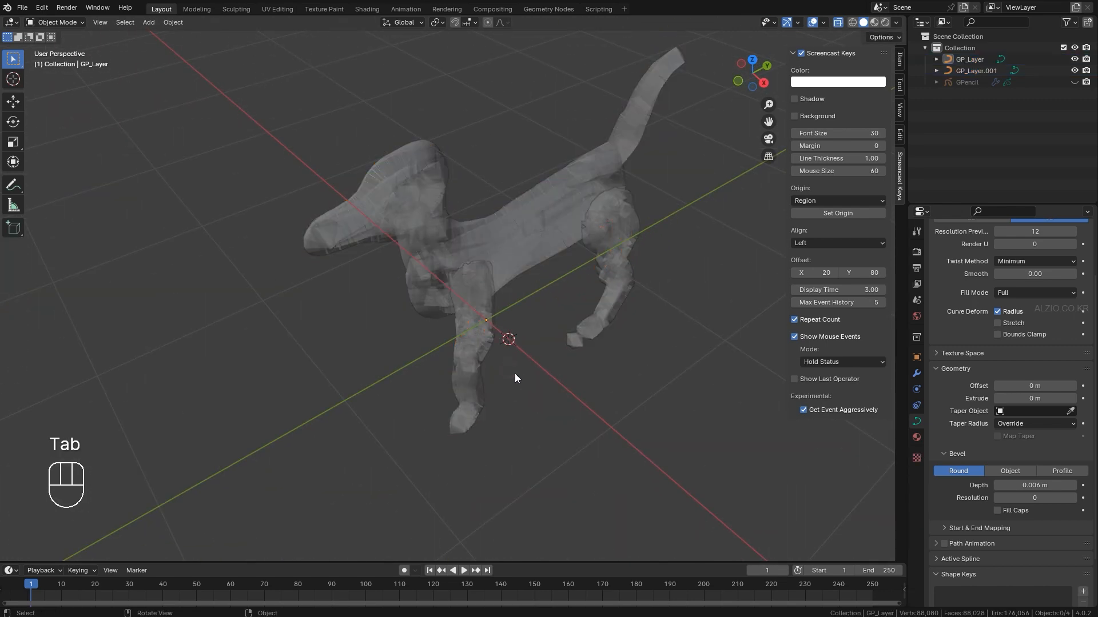
middle_click_drag(515, 373, 519, 346)
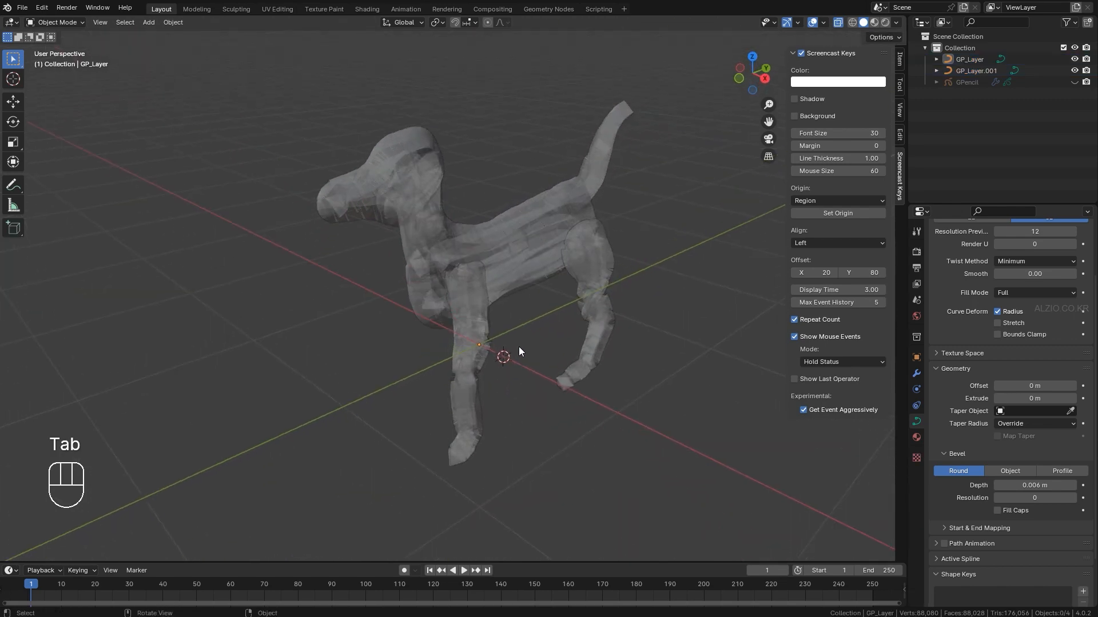
left_click(838, 23)
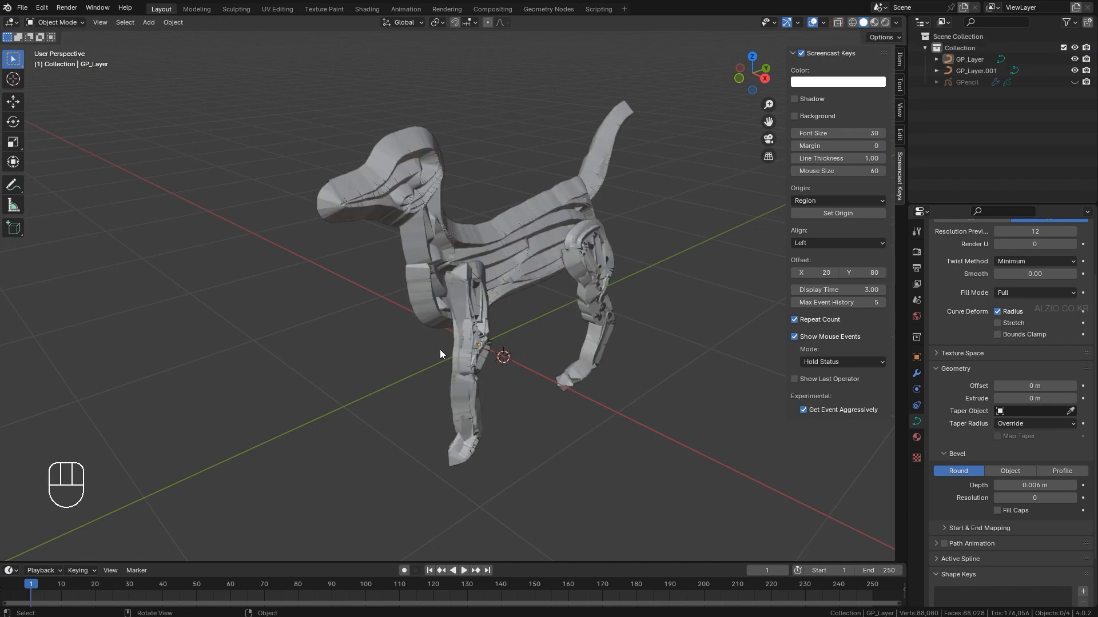
- Add a Mirror modifier on the X axis to the separated leg curves
left_click(466, 365)
left_click(916, 375)
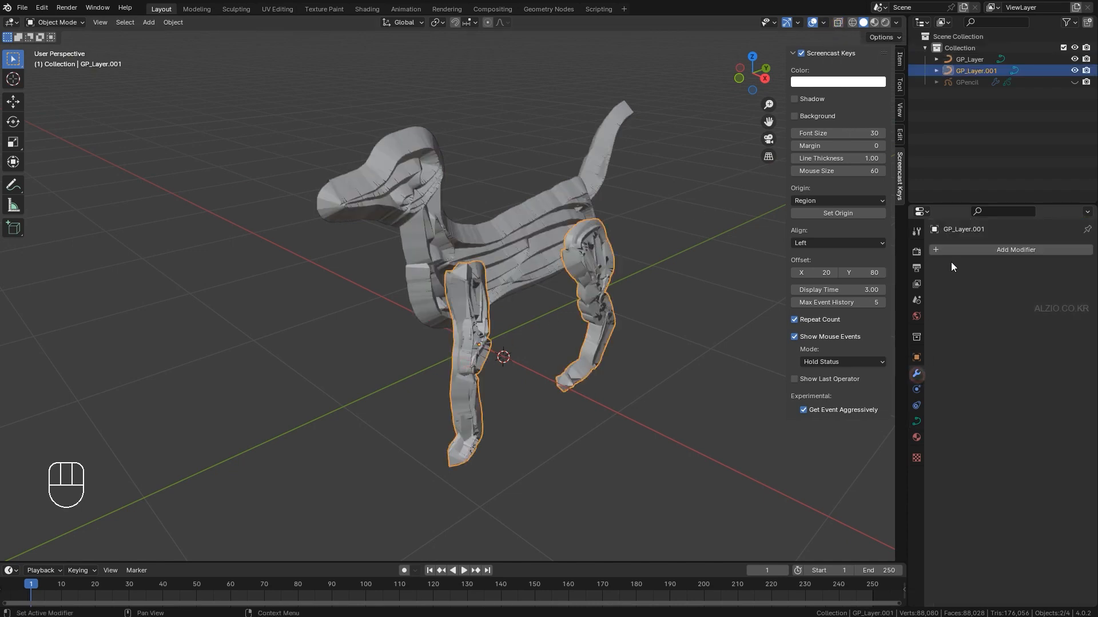
left_click(983, 249)
mouse_move(953, 260)
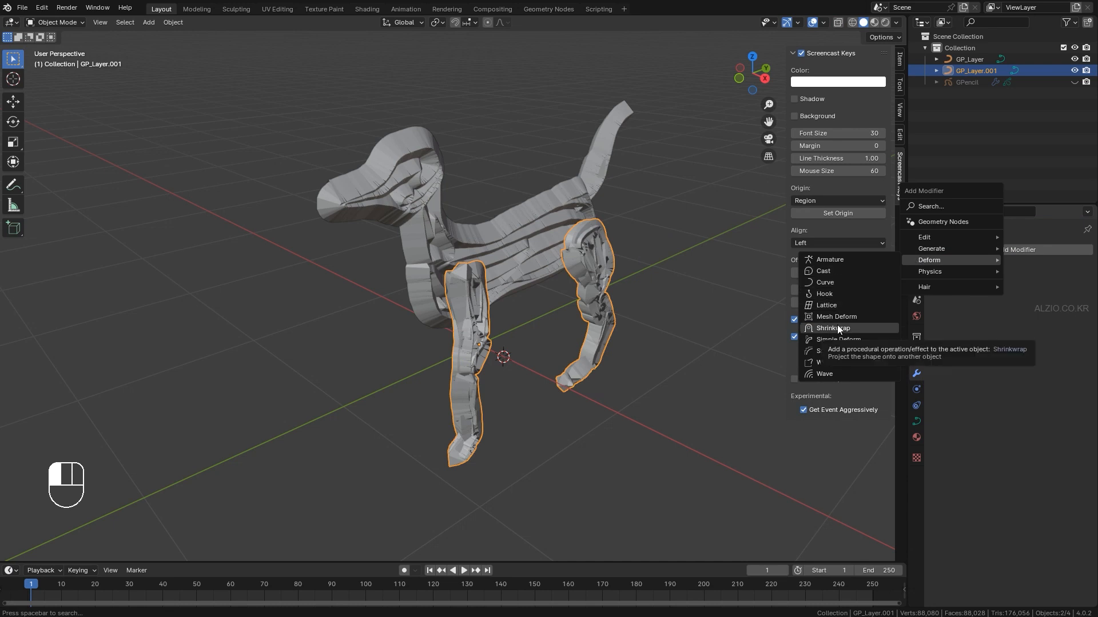
mouse_move(911, 249)
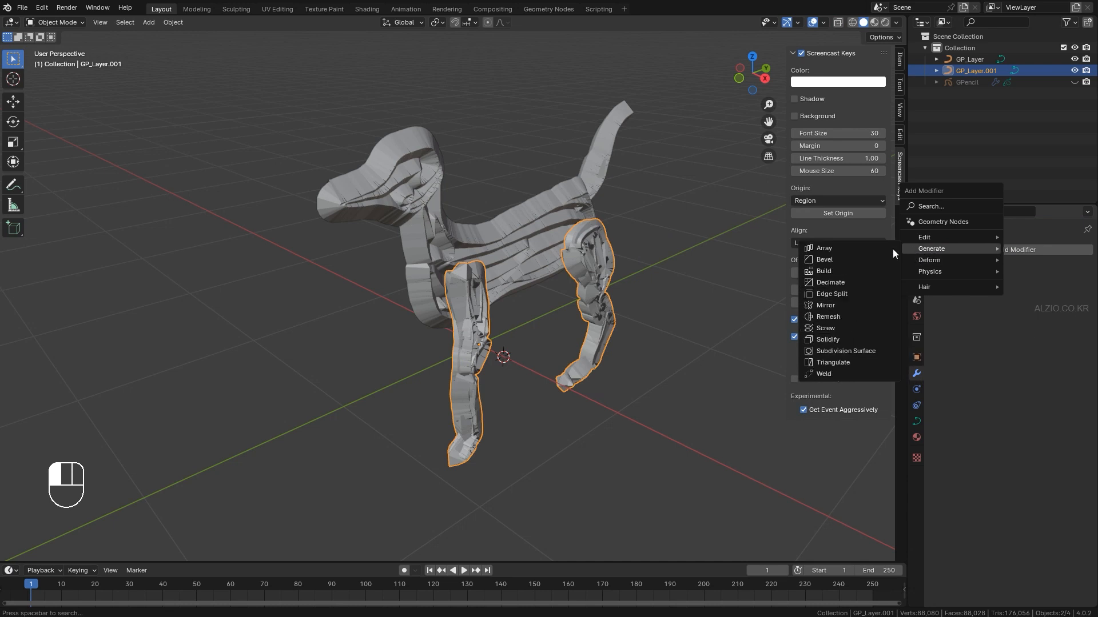
left_click(848, 304)
middle_click_drag(686, 309, 581, 313)
left_click(581, 312)
- Select the body and leg curves together and convert their visual geometry to mesh
middle_click_drag(516, 322, 537, 256)
left_click(420, 235)
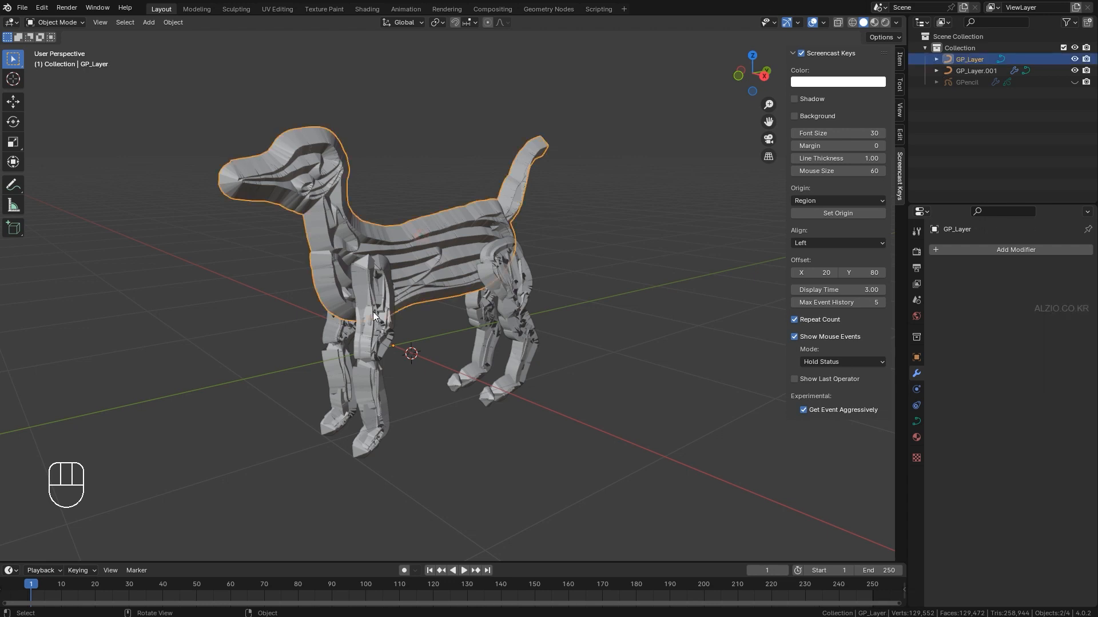
left_click(368, 324, "shift")
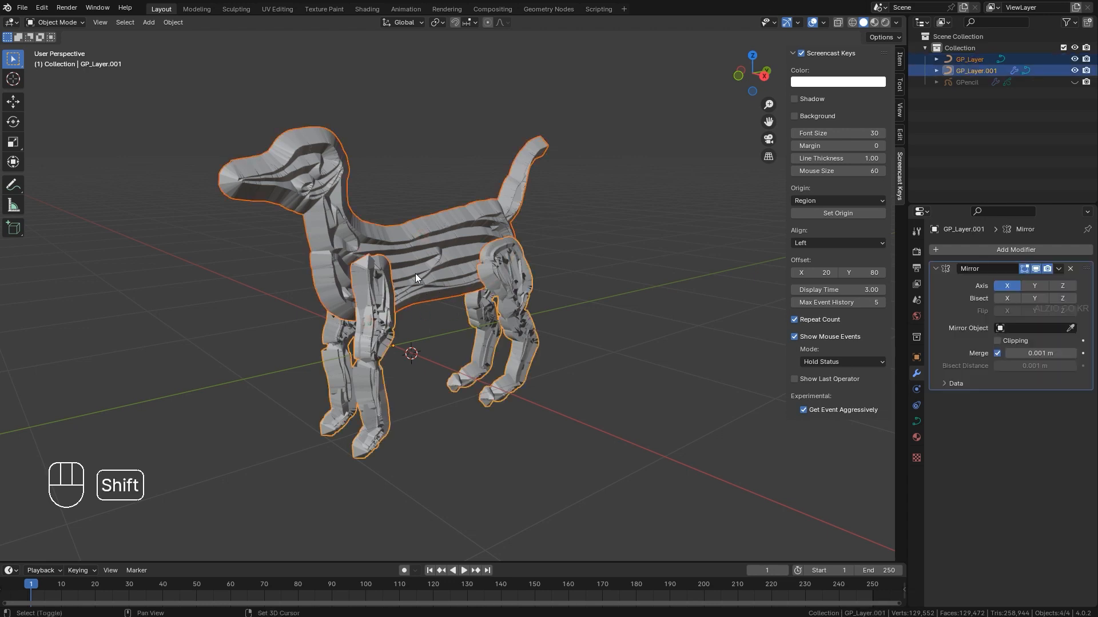
key("ctrl+a")
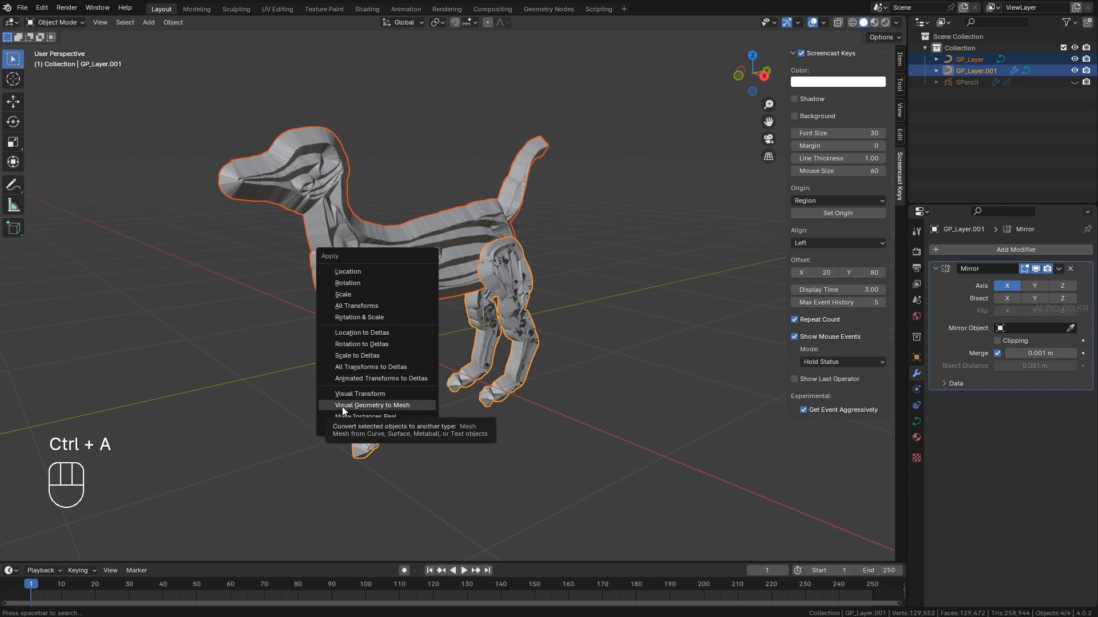
left_click(404, 406)
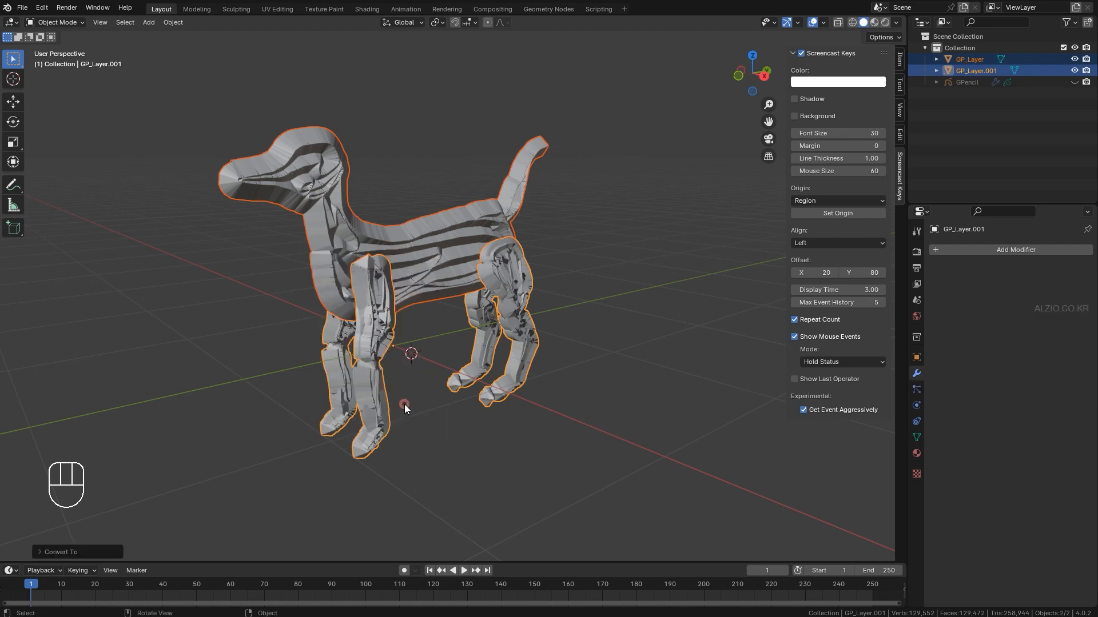
- Select the body and leg meshes together and switch them to Sculpt Mode
left_click(429, 366)
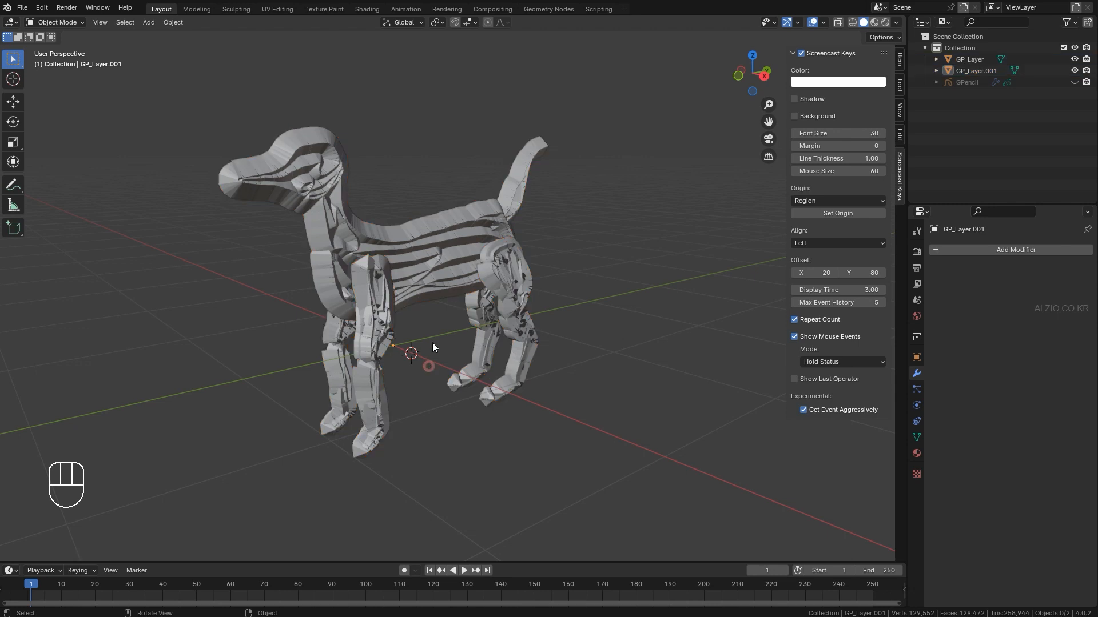
left_click(444, 232)
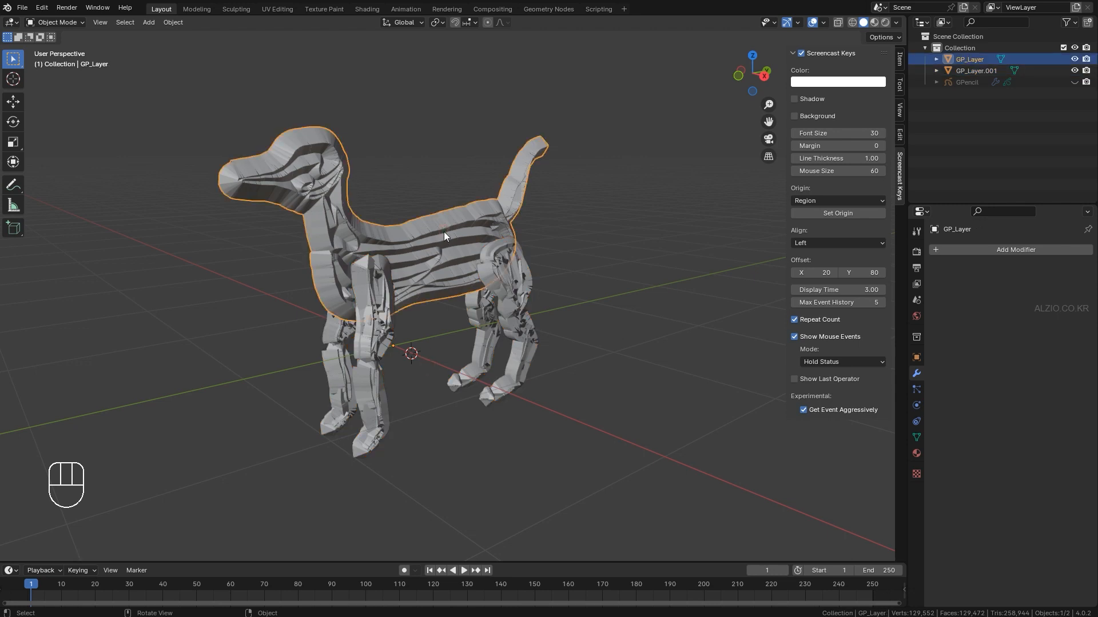
left_click(371, 317, "shift")
middle_click_drag(452, 274, 409, 310)
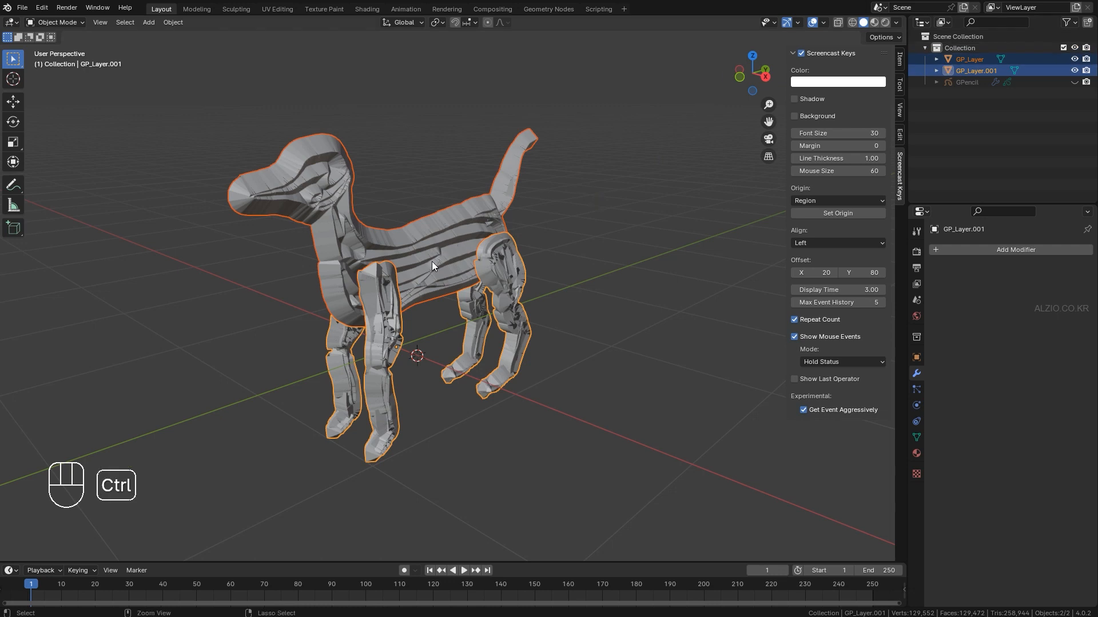
key("ctrl+Tab")
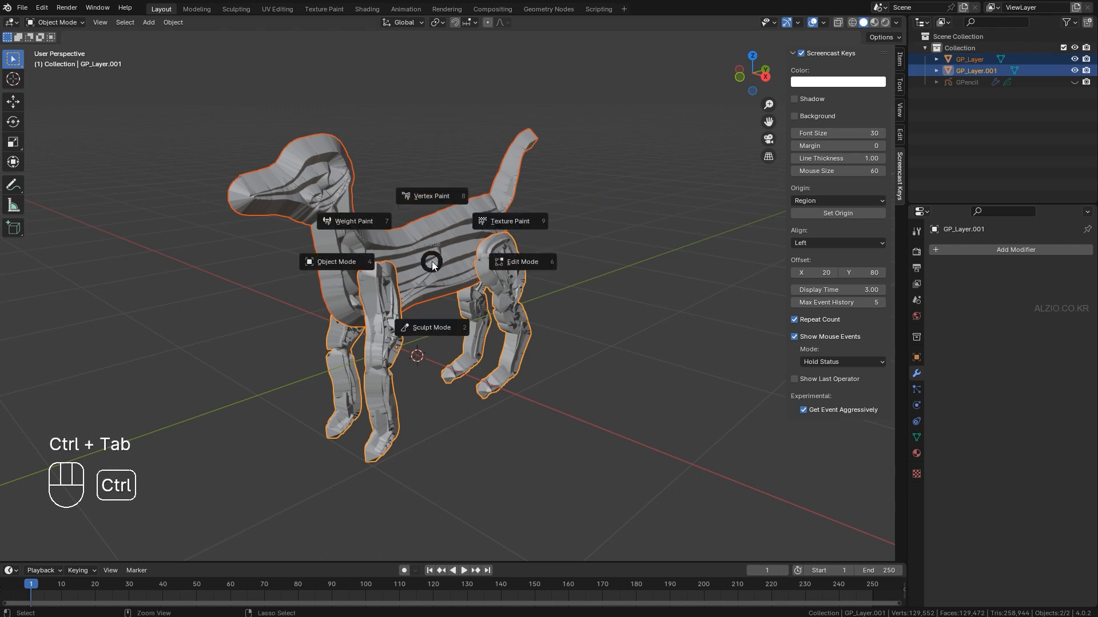
left_click(429, 328)
scroll(401, 321, "up", 2)
middle_click_drag(396, 322, 438, 372, "shift")
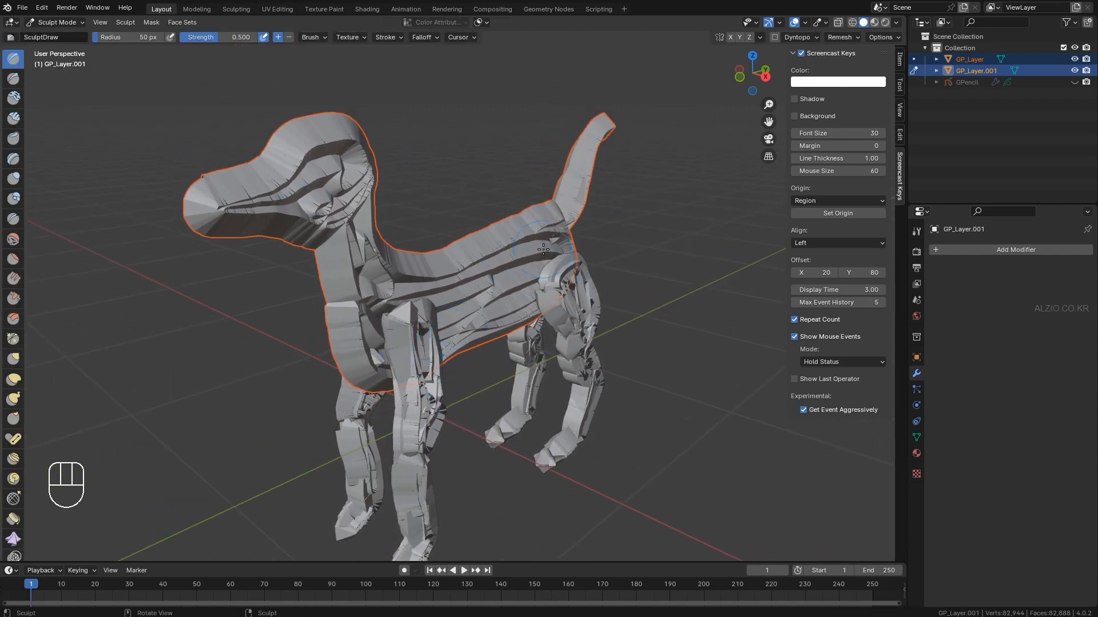
middle_click_drag(541, 255, 523, 239)
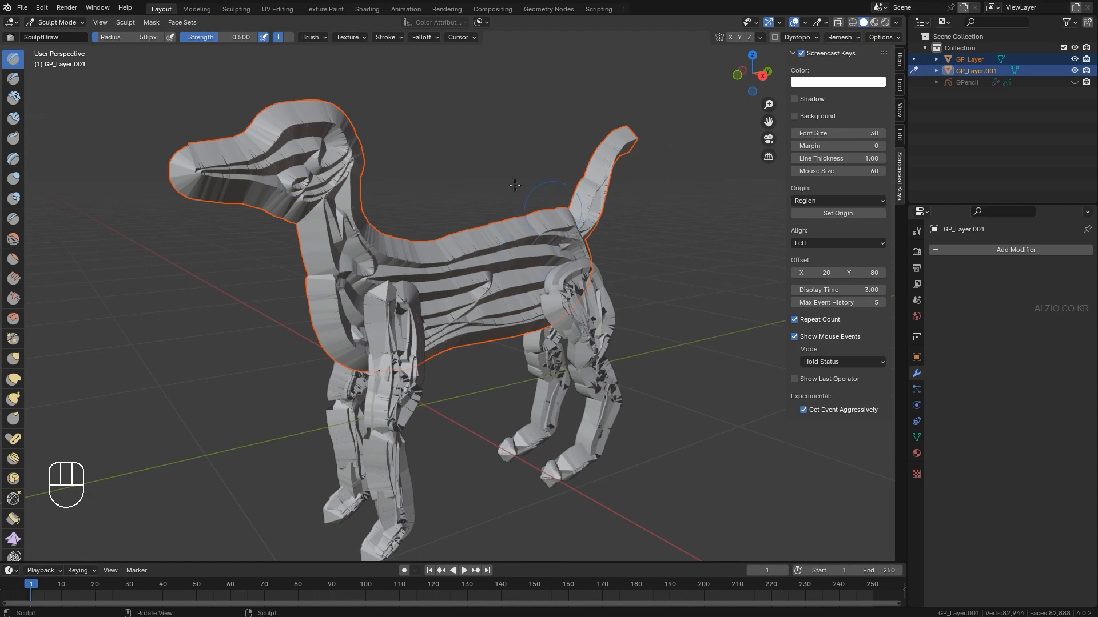
scroll(439, 277, "down", 4)
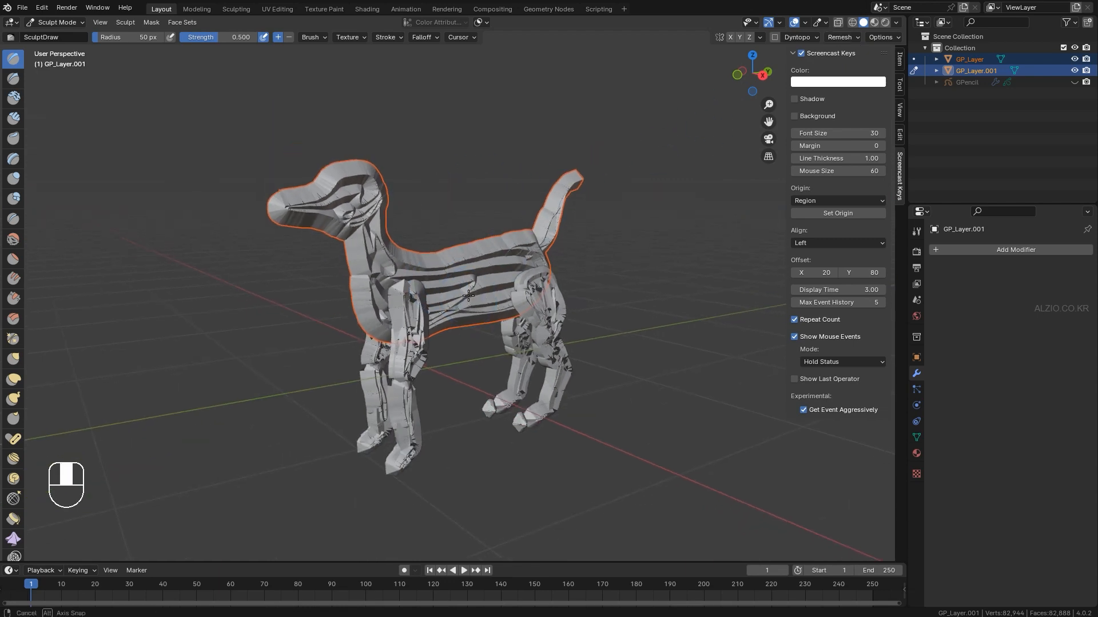
- Preview the voxel size on the leg mesh without changing it and voxel-remesh the legs
key("r")
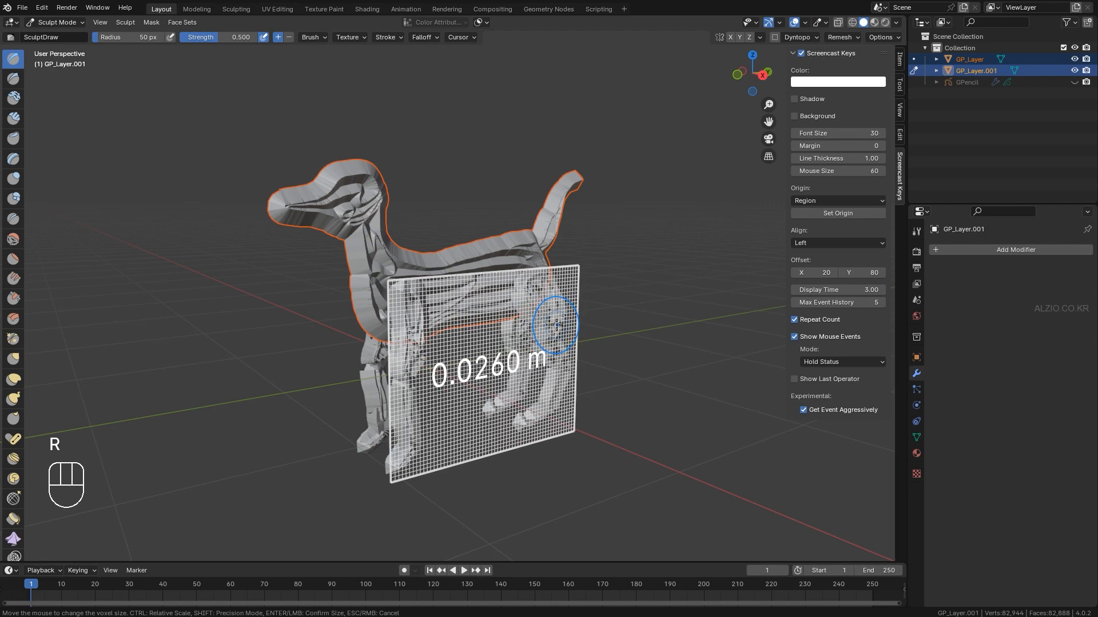
right_click(554, 326)
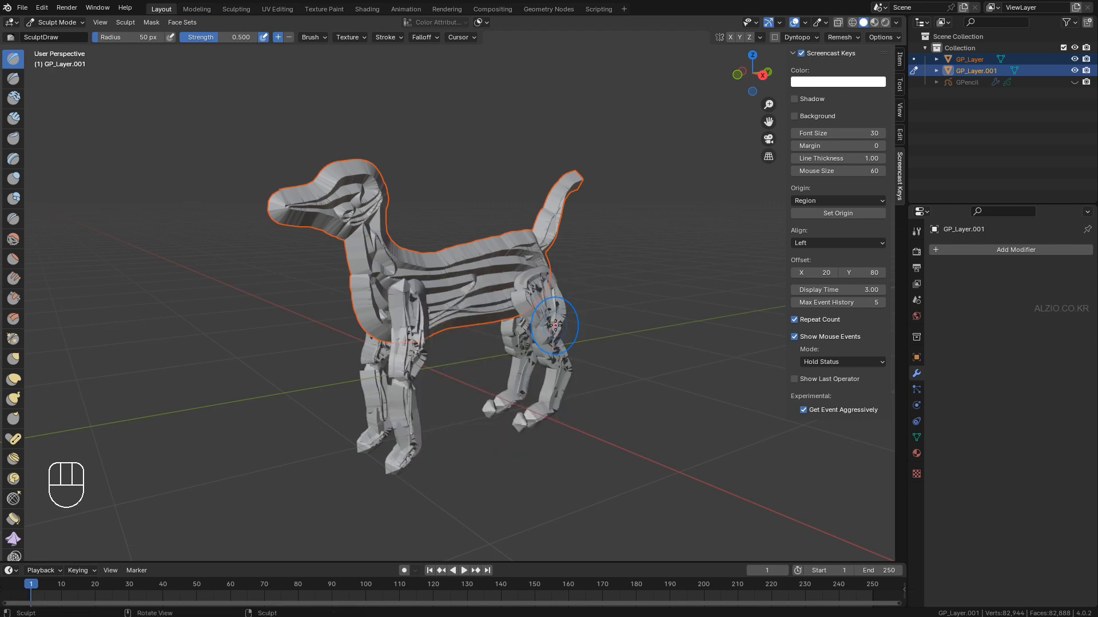
key("ctrl")
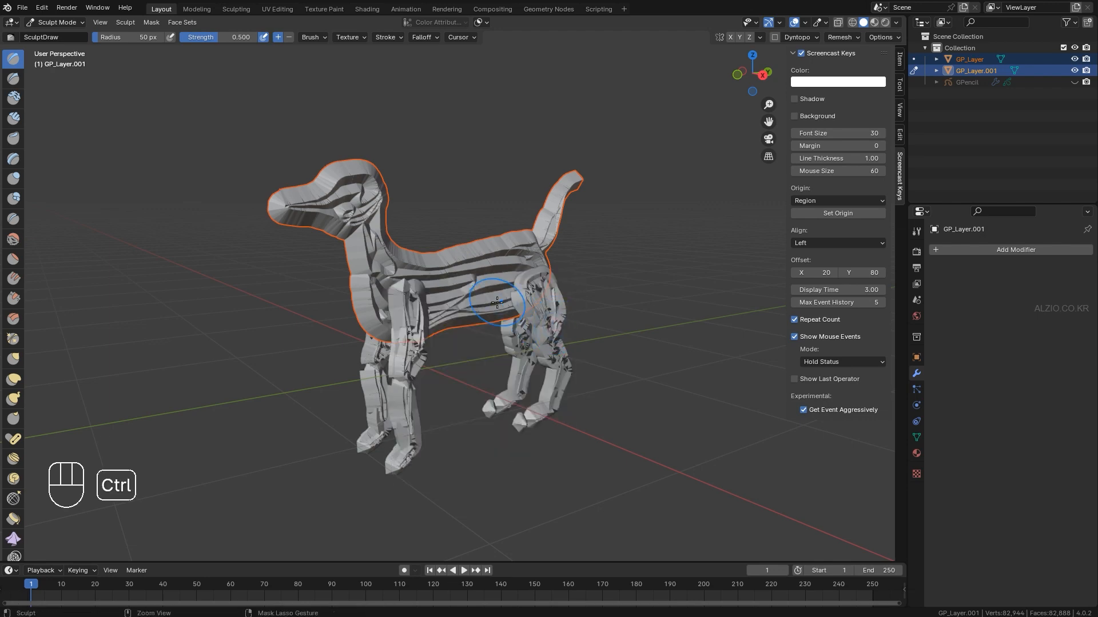
key("ctrl+r")
scroll(486, 308, "down", 1)
middle_click_drag(429, 337, 505, 287)
scroll(438, 343, "up", 4)
- Switch the active sculpting object from the legs to the dog's body mesh
key("alt+q")
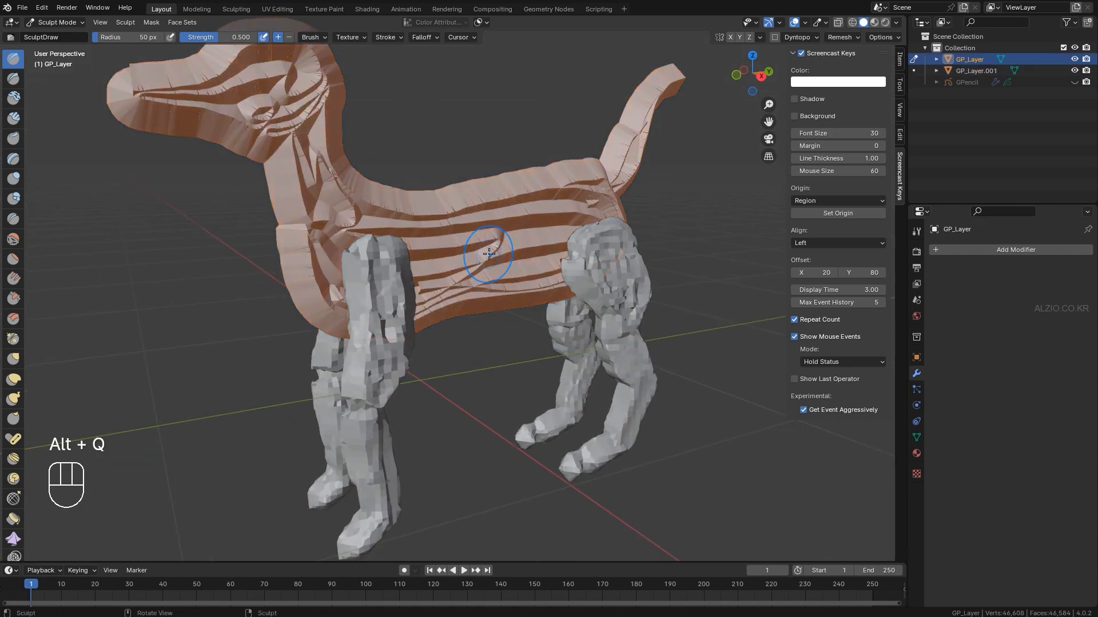
scroll(484, 250, "down", 2)
middle_click_drag(483, 250, 489, 252)
scroll(488, 246, "up", 1)
key("alt+q")
- Set the body mesh's voxel size to about 0.022 m and voxel-remesh it
key("r")
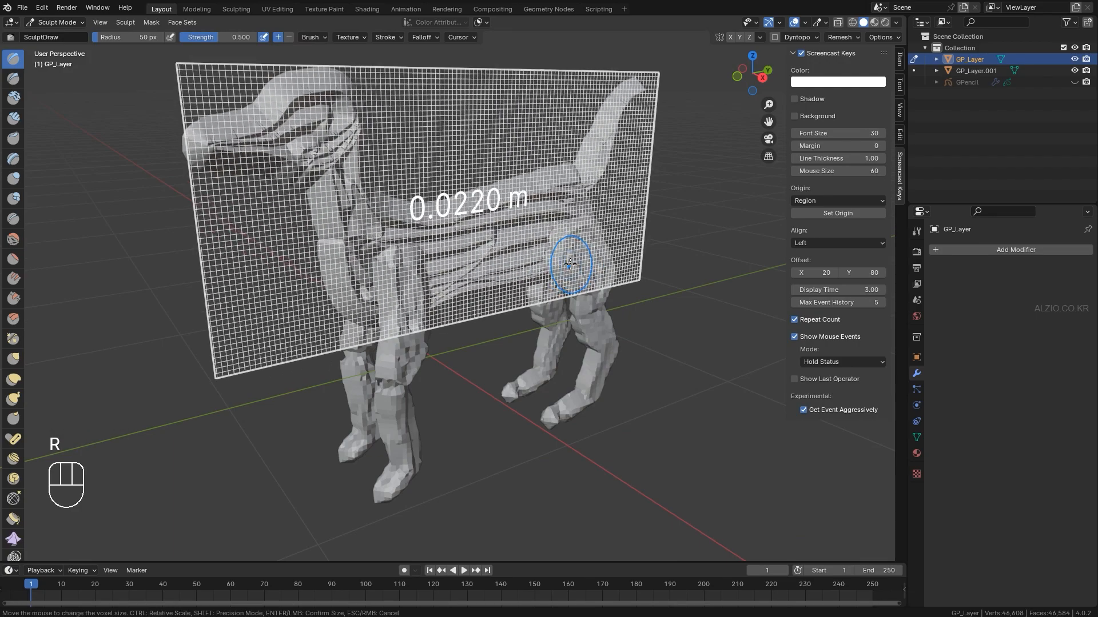
left_click(575, 263)
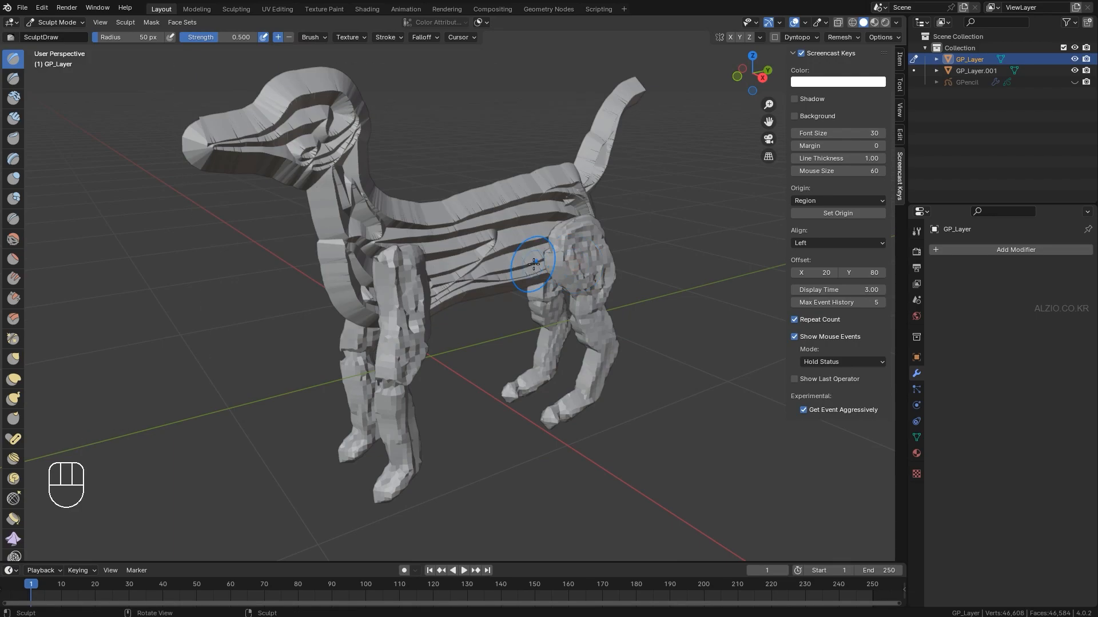
key("ctrl+r")
scroll(509, 262, "down", 3)
middle_click_drag(490, 260, 504, 245)
scroll(484, 251, "up", 2)
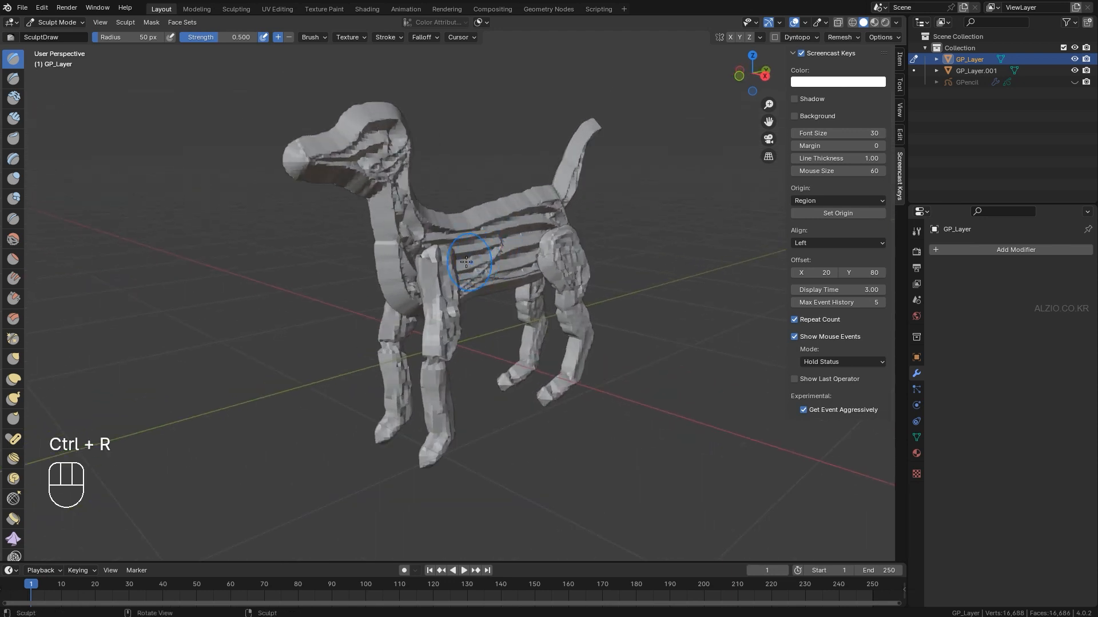
- Smooth the dog's whole body mesh using the Mesh Filter tool with its filter type set to Smooth
left_click_drag(25, 258, 169, 256)
middle_click_drag(49, 377, 38, 304)
scroll(40, 343, "down", 8)
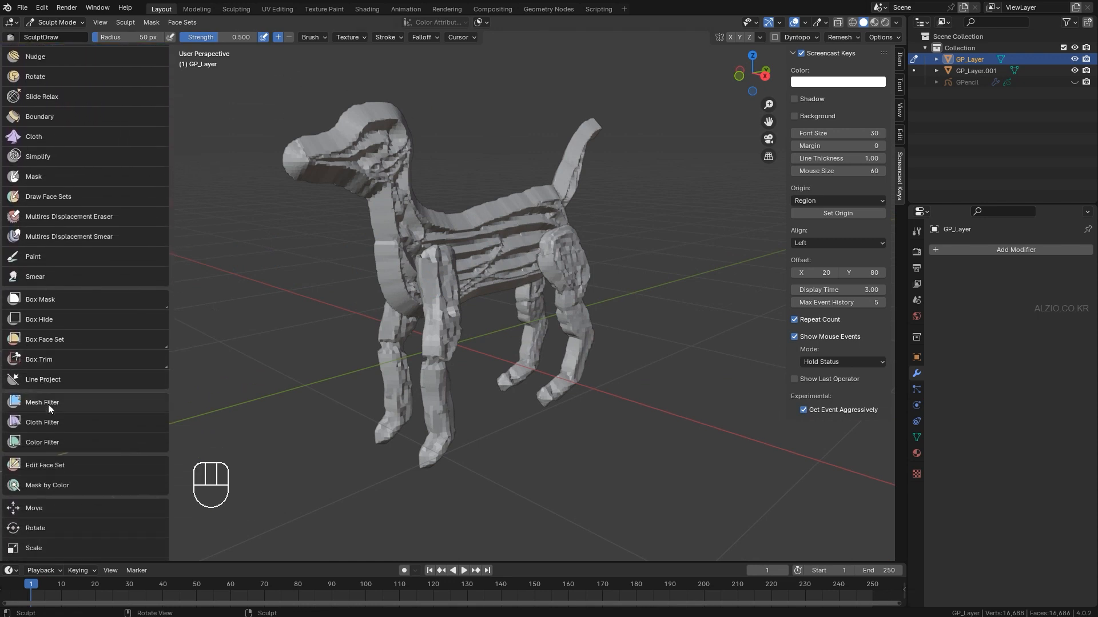
left_click(48, 404)
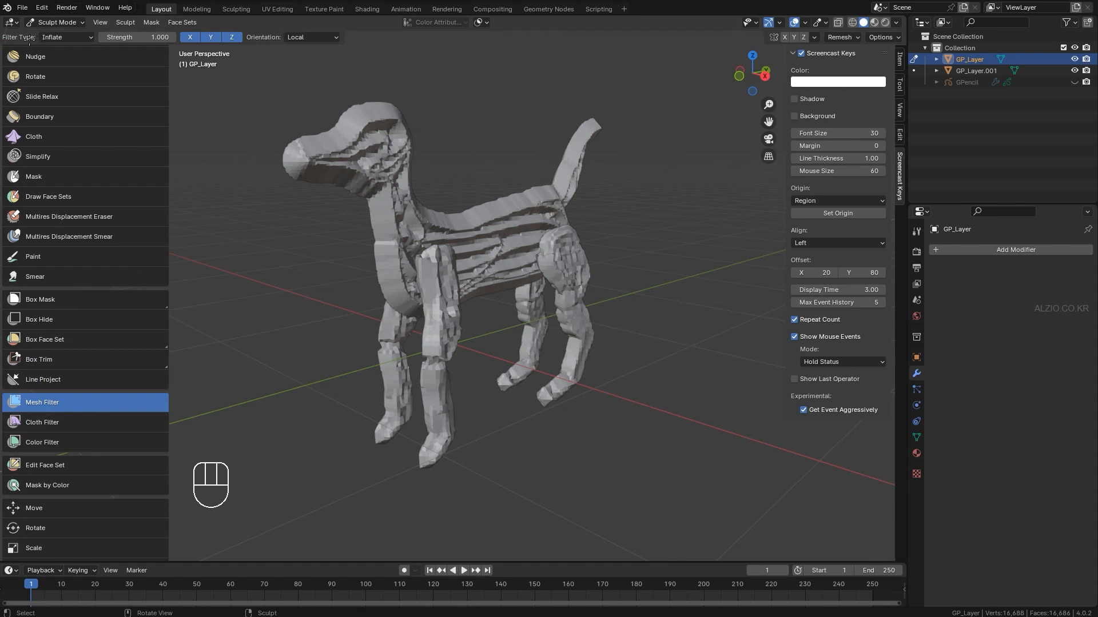
left_click(52, 38)
left_click(86, 50)
mouse_move(496, 496)
left_mouse_down()
mouse_move(791, 497)
mouse_move(280, 528)
mouse_move(106, 494)
mouse_move(240, 463)
left_mouse_up()
middle_click_drag(523, 357, 508, 360)
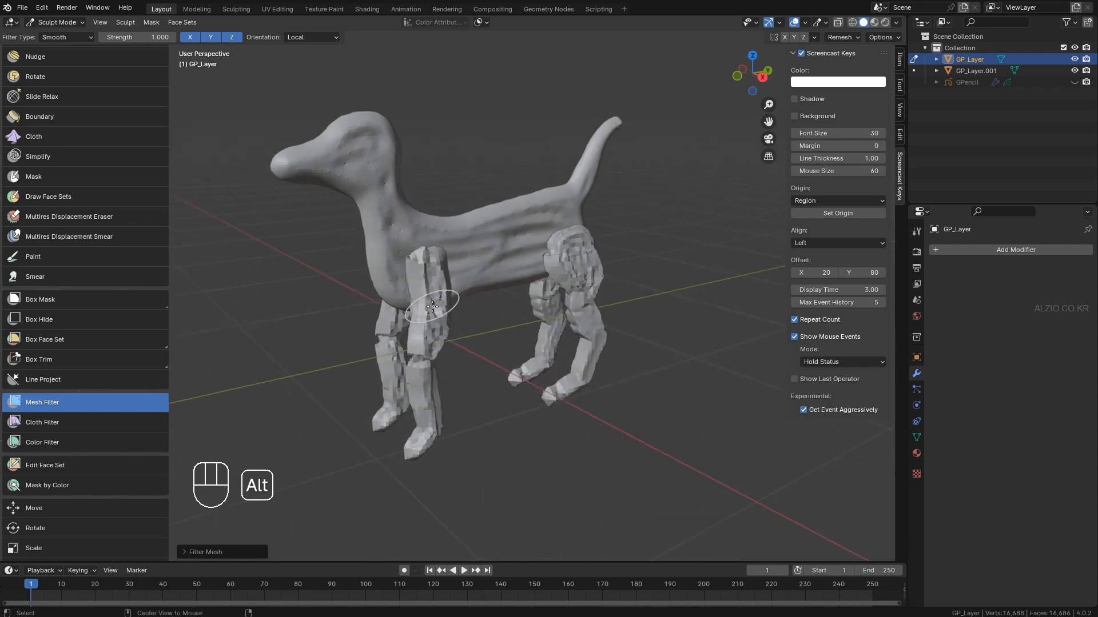
- Switch the active sculpting object to the leg mesh and smooth all the legs with the Smooth mesh filter
key("alt+q")
left_click_drag(519, 478, 637, 486)
left_click_drag(717, 487, 865, 481)
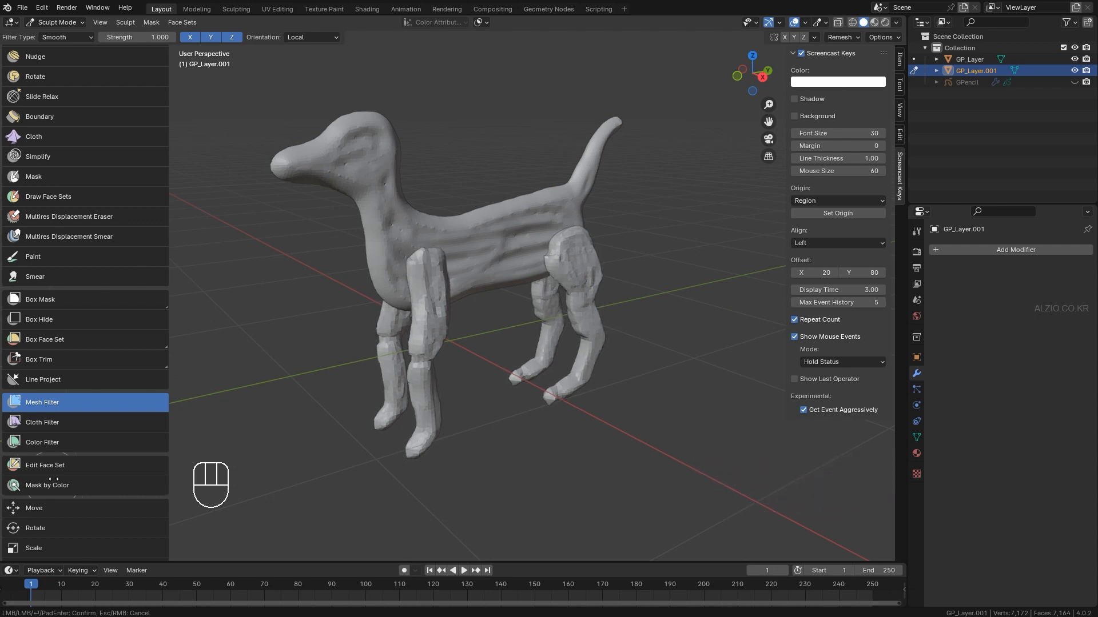
left_click_drag(80, 478, 94, 482)
- Examine the leg mesh's topology in Edit Mode and return to Sculpt Mode
scroll(476, 247, "down", 3)
mouse_move(476, 248)
middle_mouse_down()
mouse_move(601, 247)
mouse_move(472, 250)
middle_mouse_up()
scroll(472, 250, "up", 3)
key("Tab")
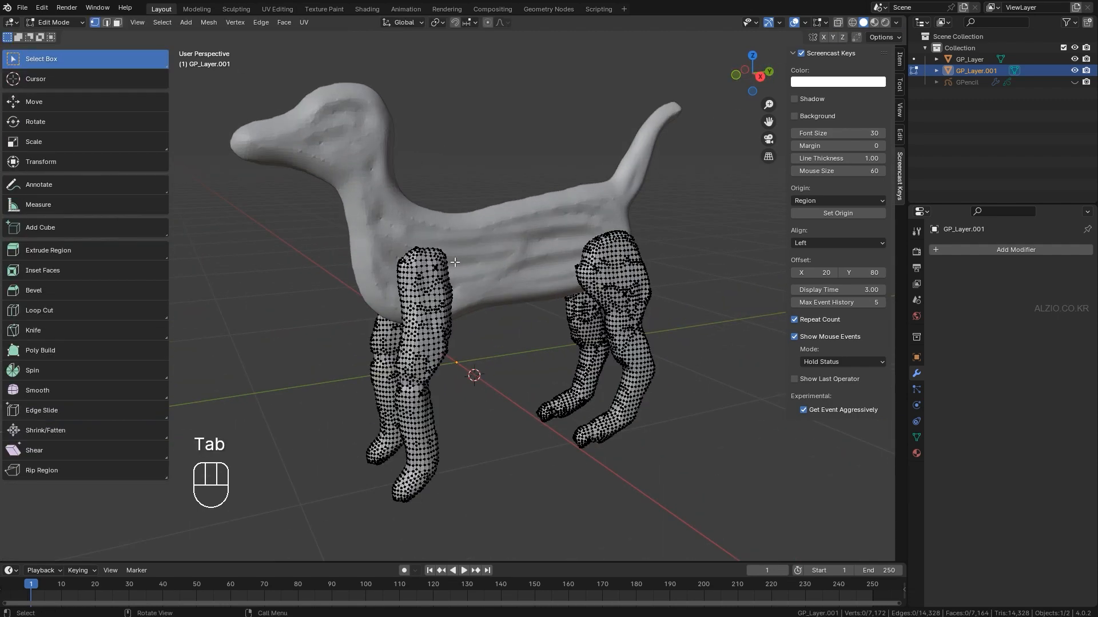
key("Tab")
scroll(475, 268, "down", 3)
- Switch the leg mesh from Sculpt Mode to Object Mode and deselect it
key("ctrl+Tab")
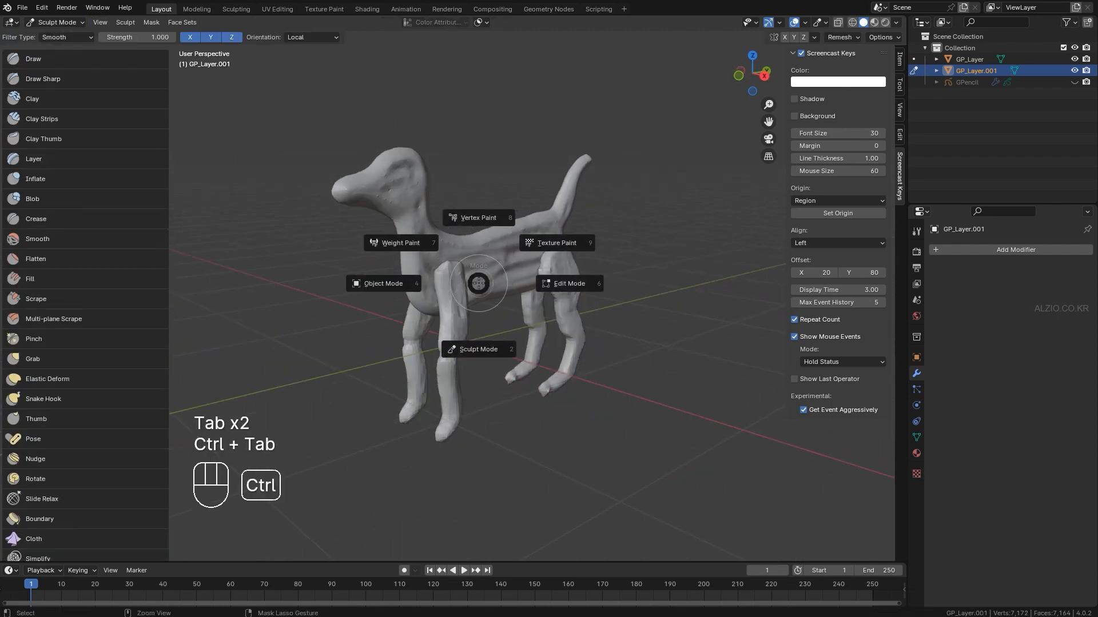
left_click(364, 287)
scroll(363, 288, "down", 2)
mouse_move(407, 269)
middle_mouse_down()
mouse_move(404, 253)
mouse_move(373, 266)
mouse_move(410, 259)
middle_mouse_up()
left_click(466, 362)
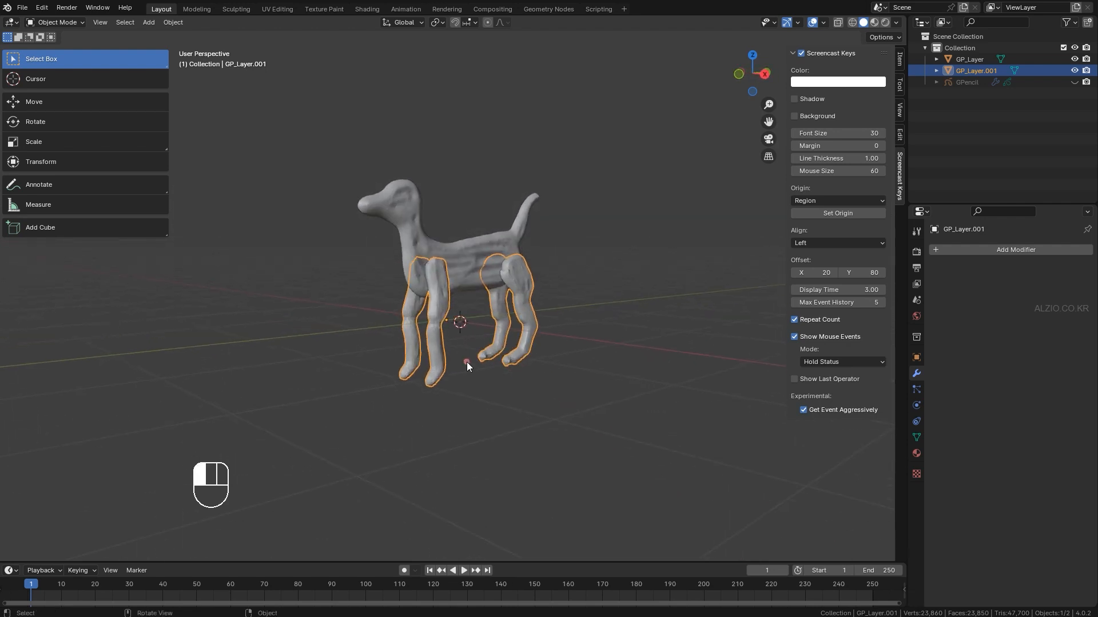